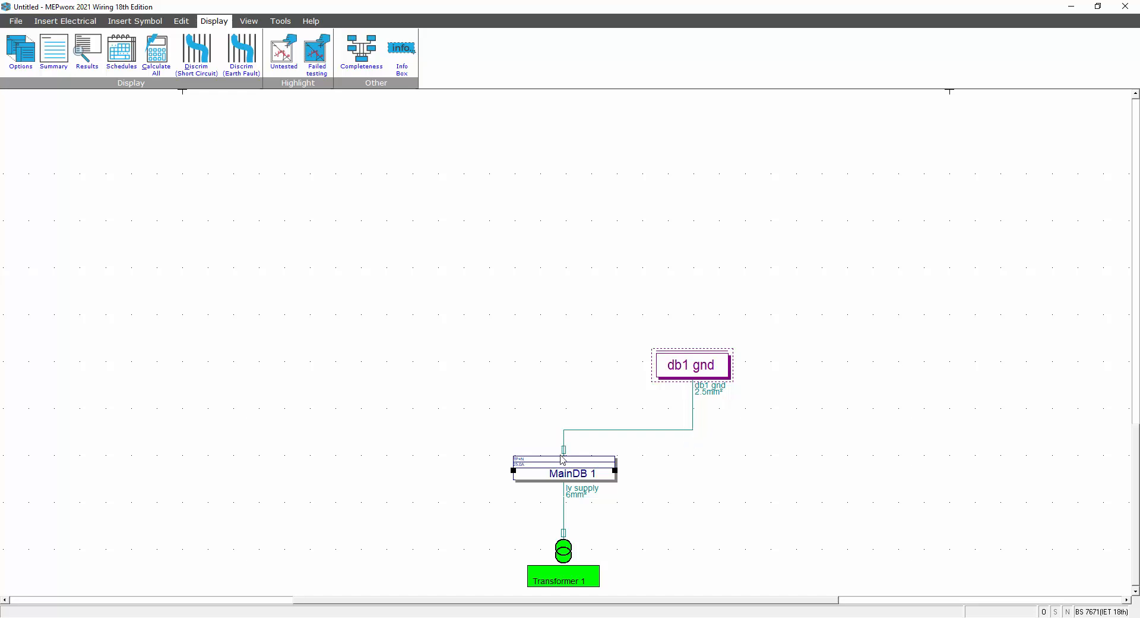
Open the ways of the db1 gnd board and enter reference DB1 GND with description GEN LIGHTING & POWER
double_click(688, 368)
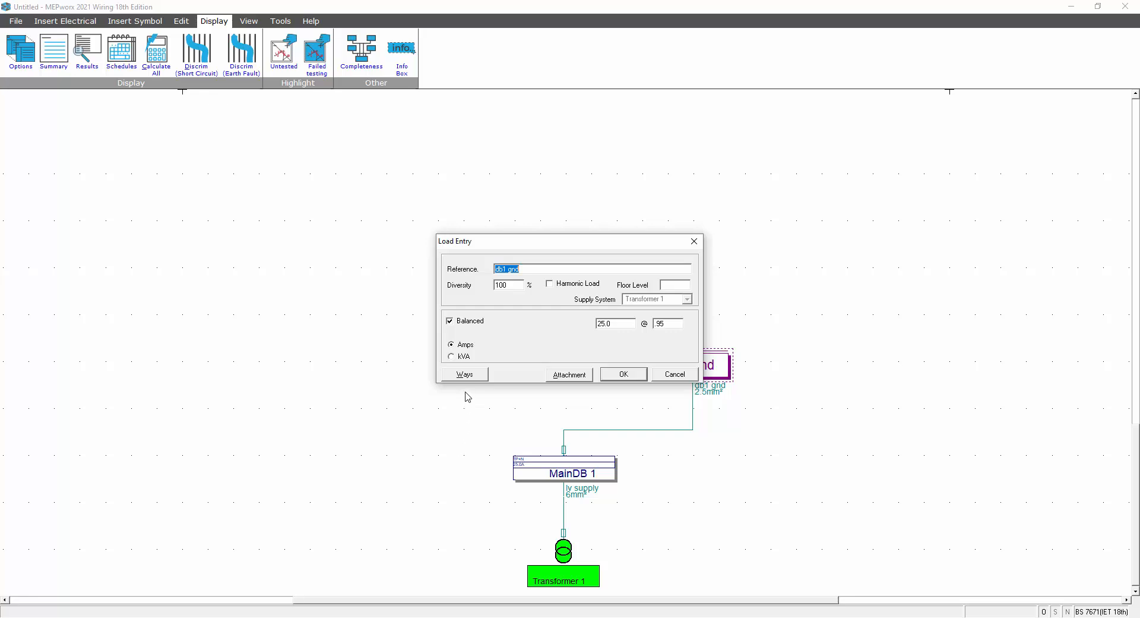
click(466, 373)
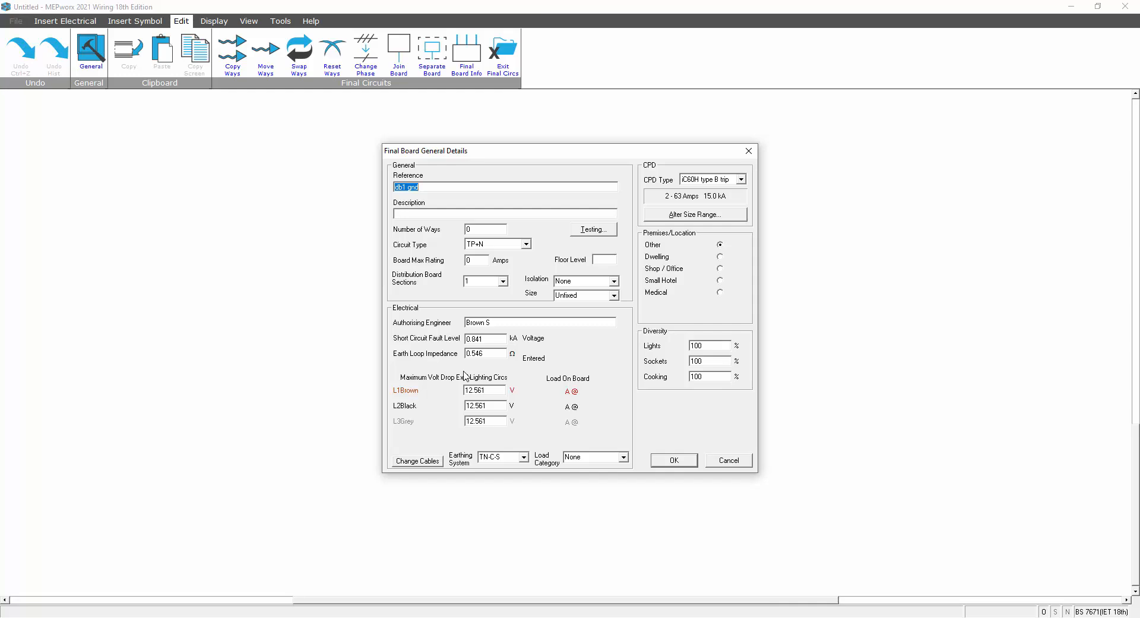
text(DB1 GND)
click(401, 212)
text(GEN LIGHTING & POWER)
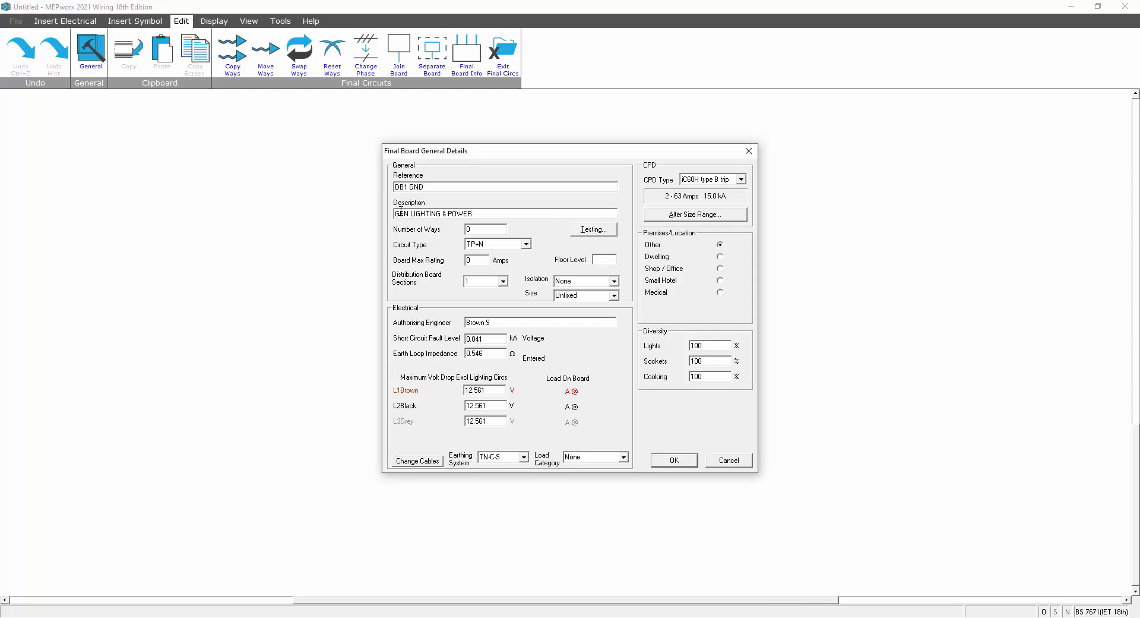
Set the board's number of ways to 12 and keep its circuit type as TP+N
double_click(475, 228)
text(12)
click(526, 245)
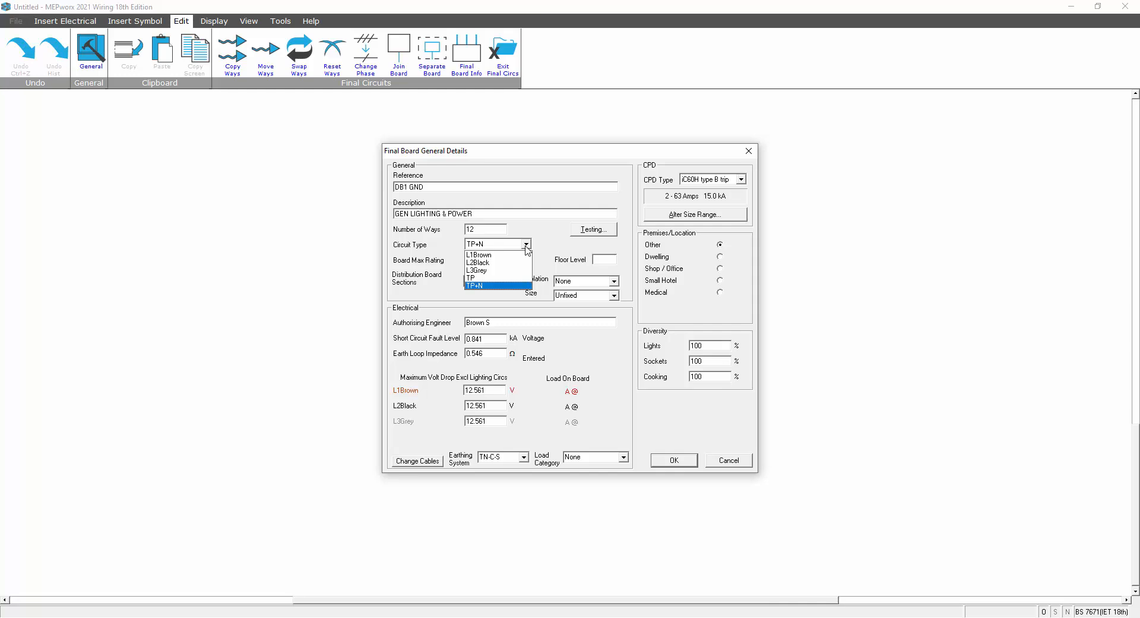
click(526, 246)
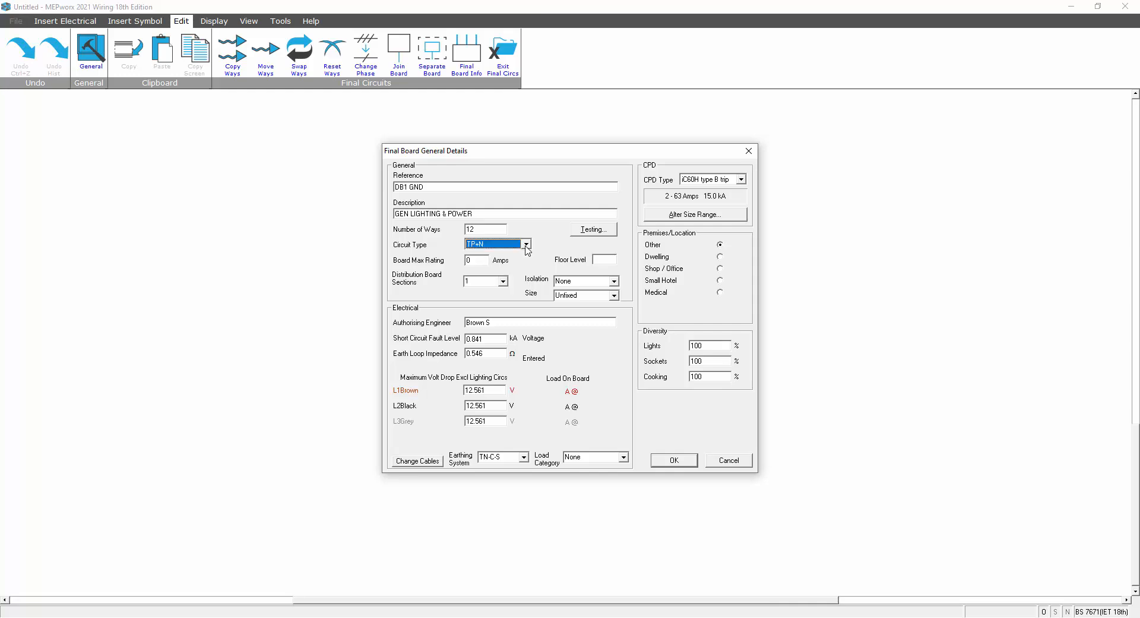
double_click(475, 260)
Check the available maximum ratings in the board's CPD size range without altering the range
click(698, 215)
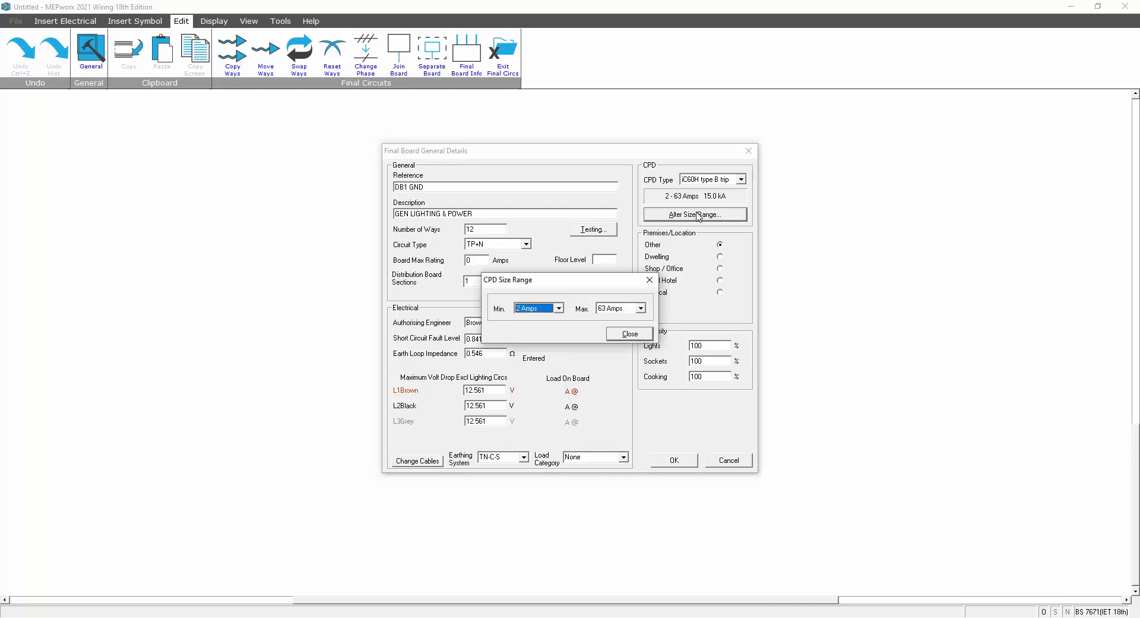
click(640, 308)
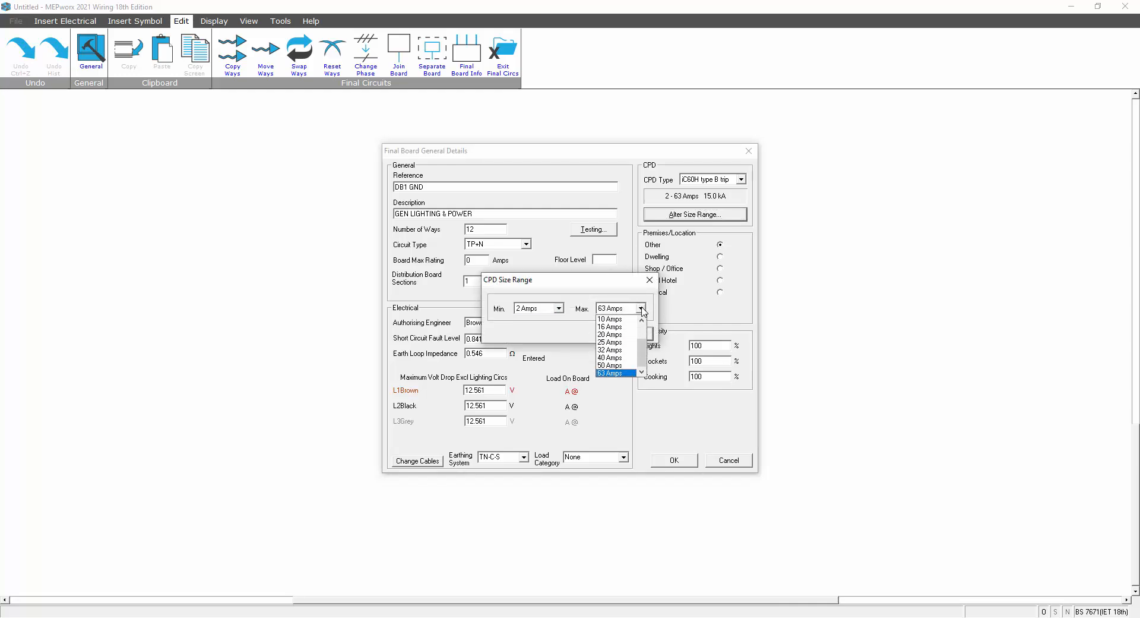
click(641, 308)
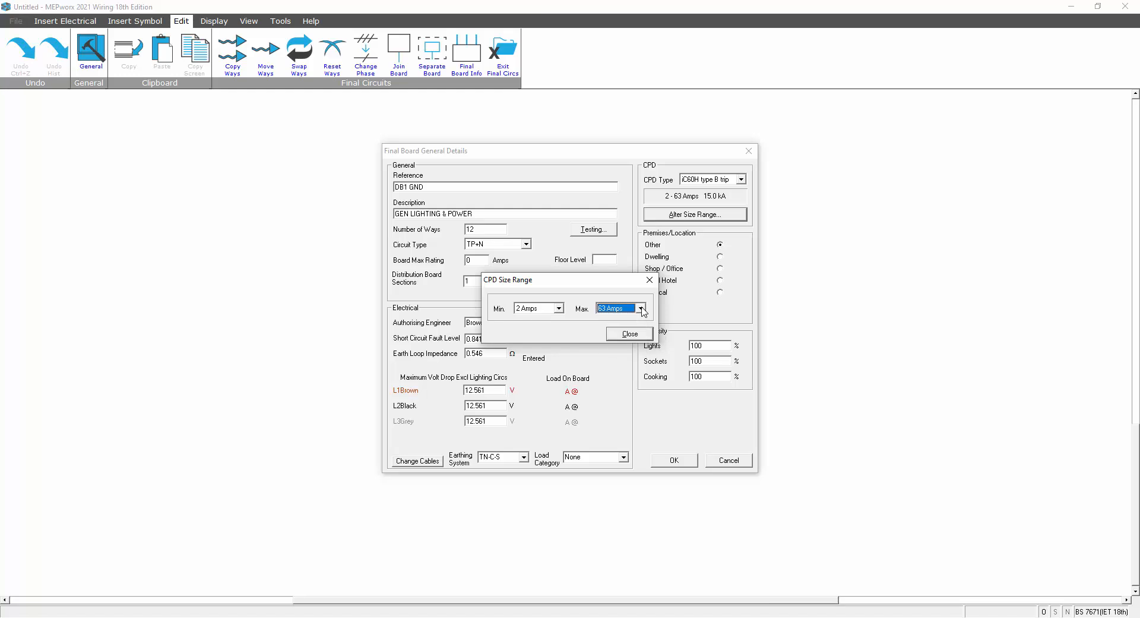
click(631, 336)
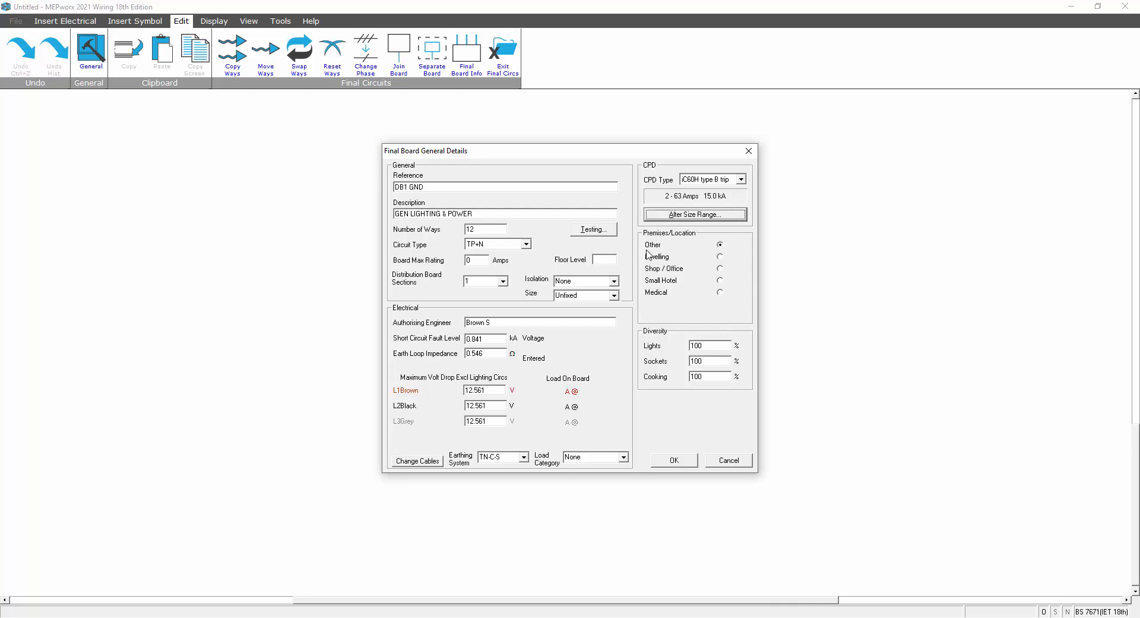
Try a lights diversity of 75 % and restore it to 100 %
double_click(705, 347)
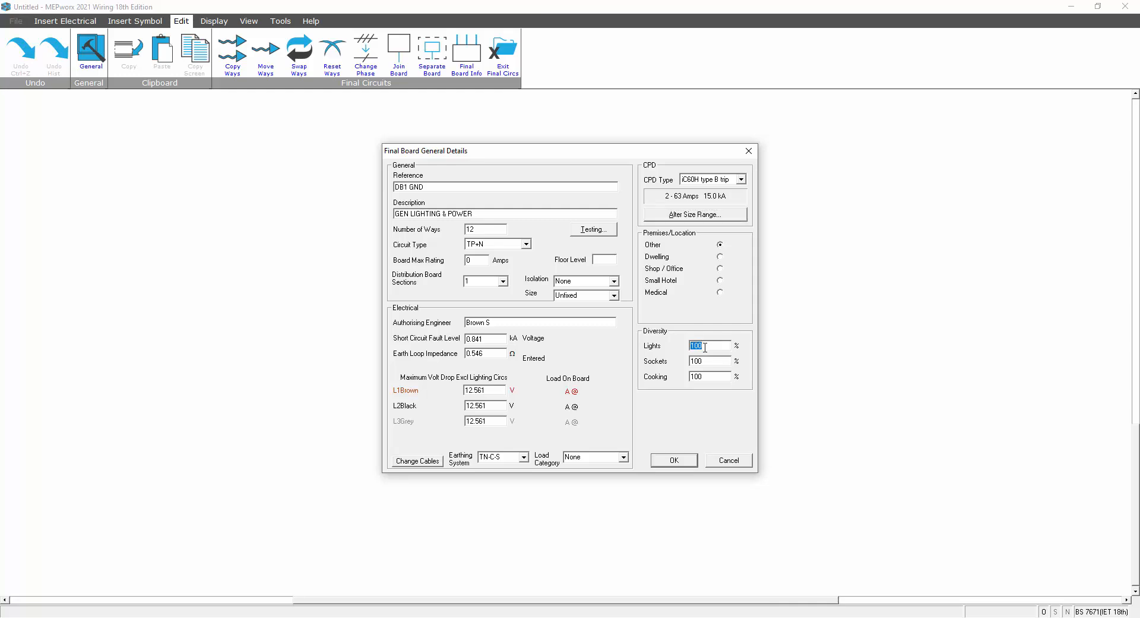
double_click(705, 360)
double_click(704, 376)
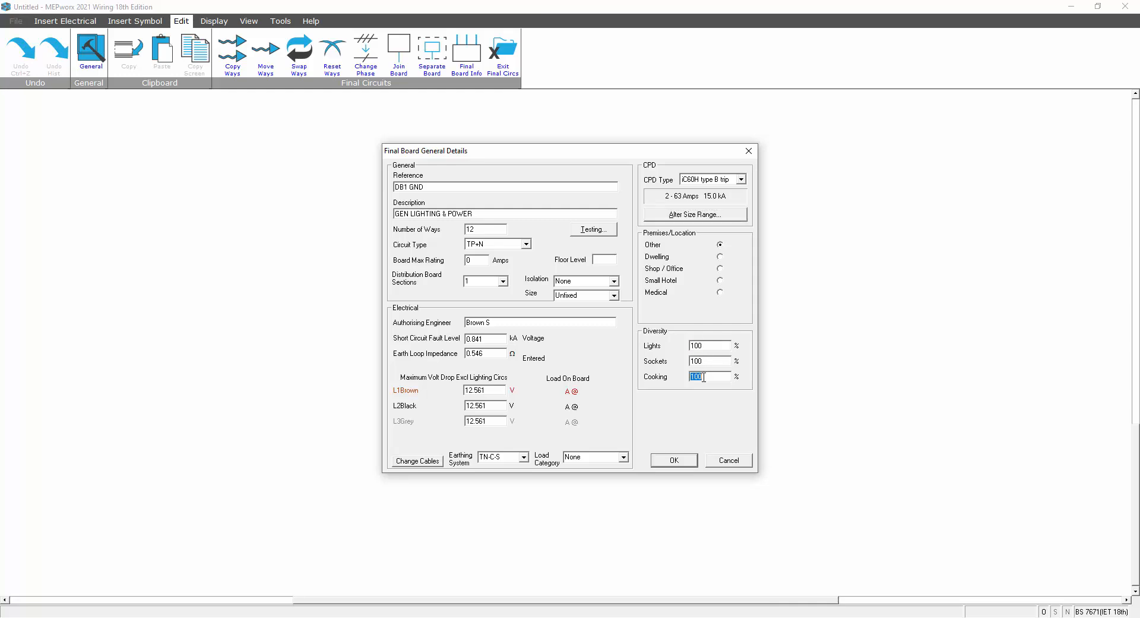
double_click(703, 345)
text(75)
key(BackSpace)
key(BackSpace)
text(100)
Try the Dwelling, Shop / Office and Small Hotel premises types, and select Medical with Group 1
click(720, 256)
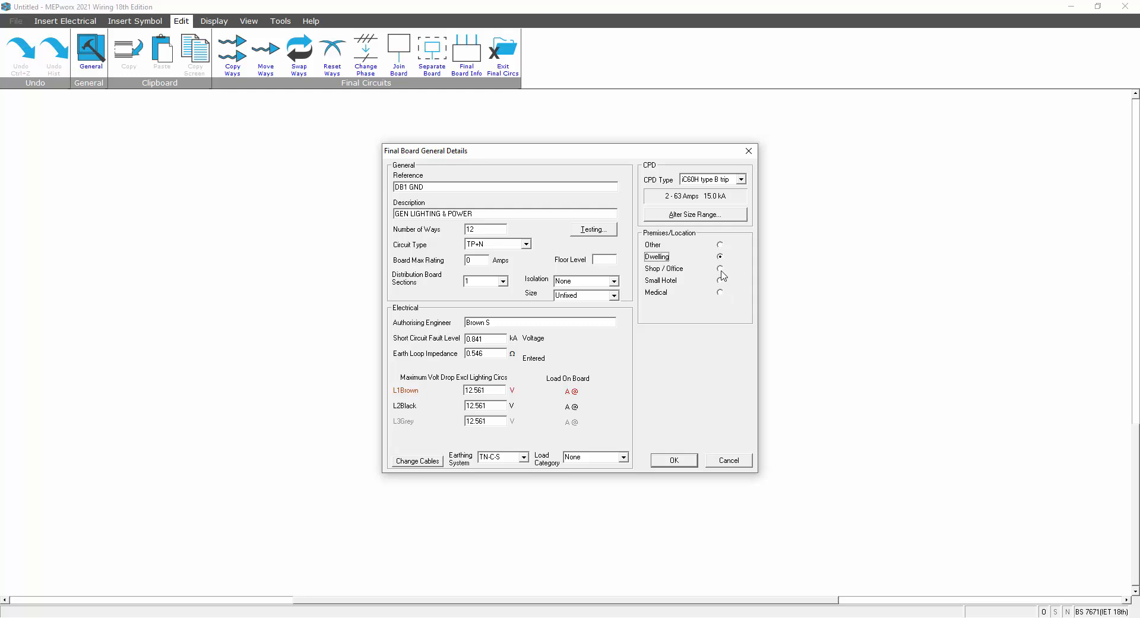
click(719, 269)
click(720, 281)
click(721, 257)
click(721, 269)
click(721, 281)
click(721, 292)
click(709, 307)
click(709, 307)
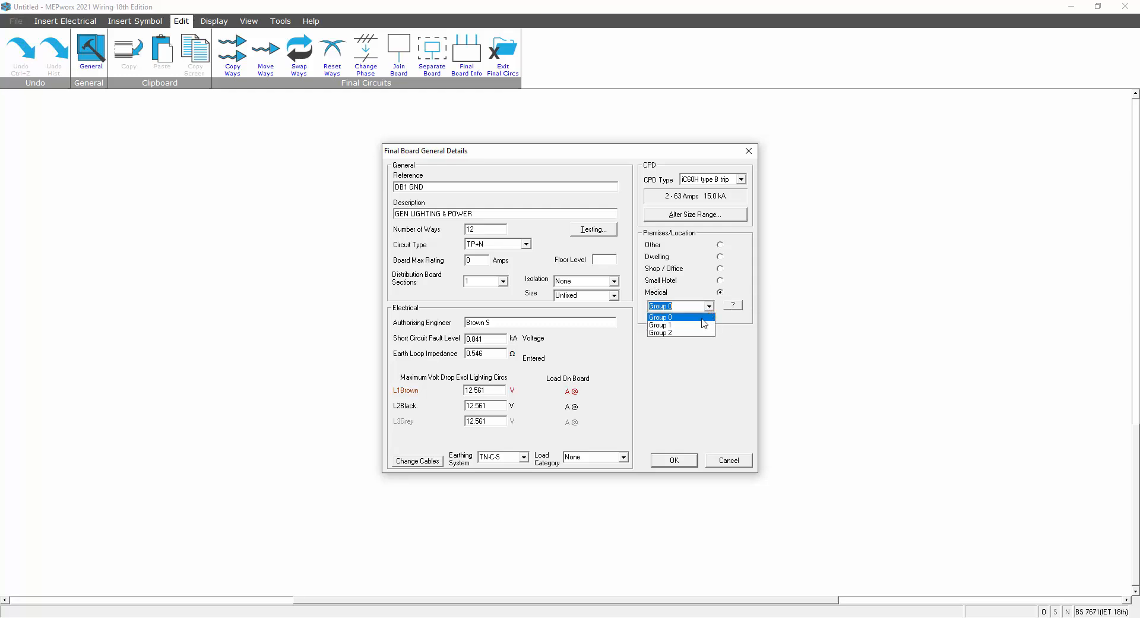
click(667, 325)
Open the medical location list and examine the grouping and safety system class of each room type
click(734, 306)
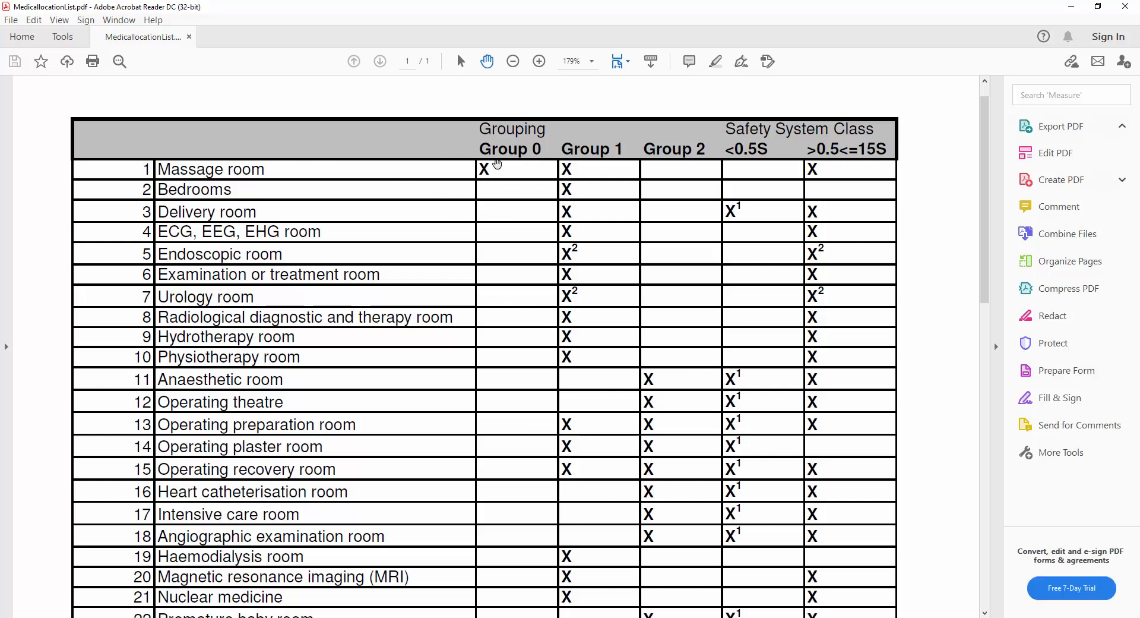
scroll(862, 410, down, 1)
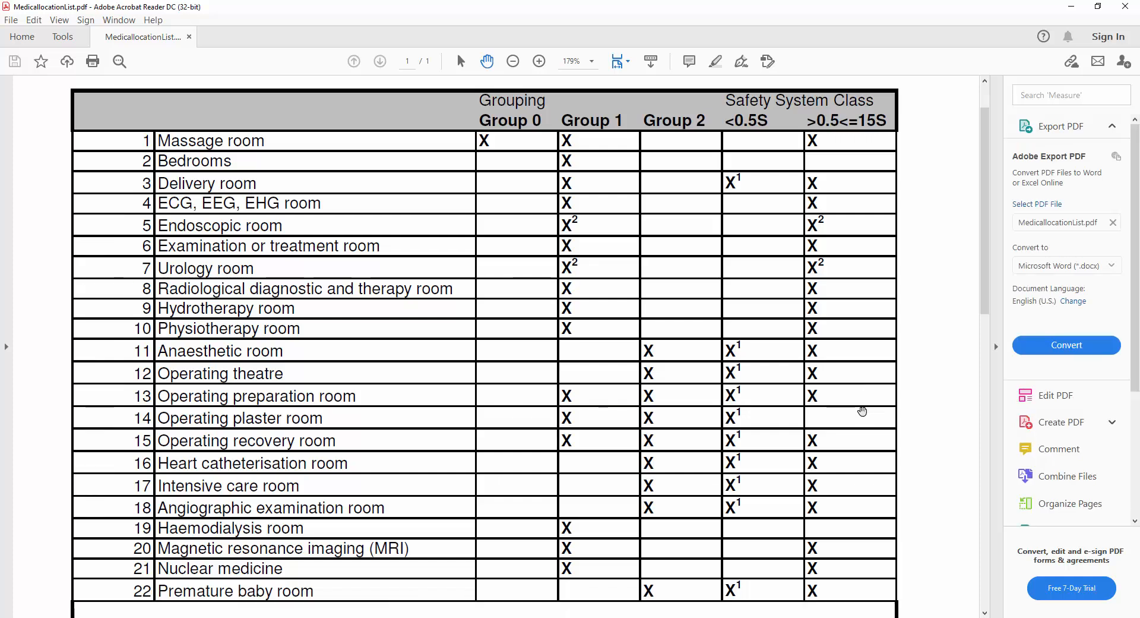
scroll(862, 410, down, 1)
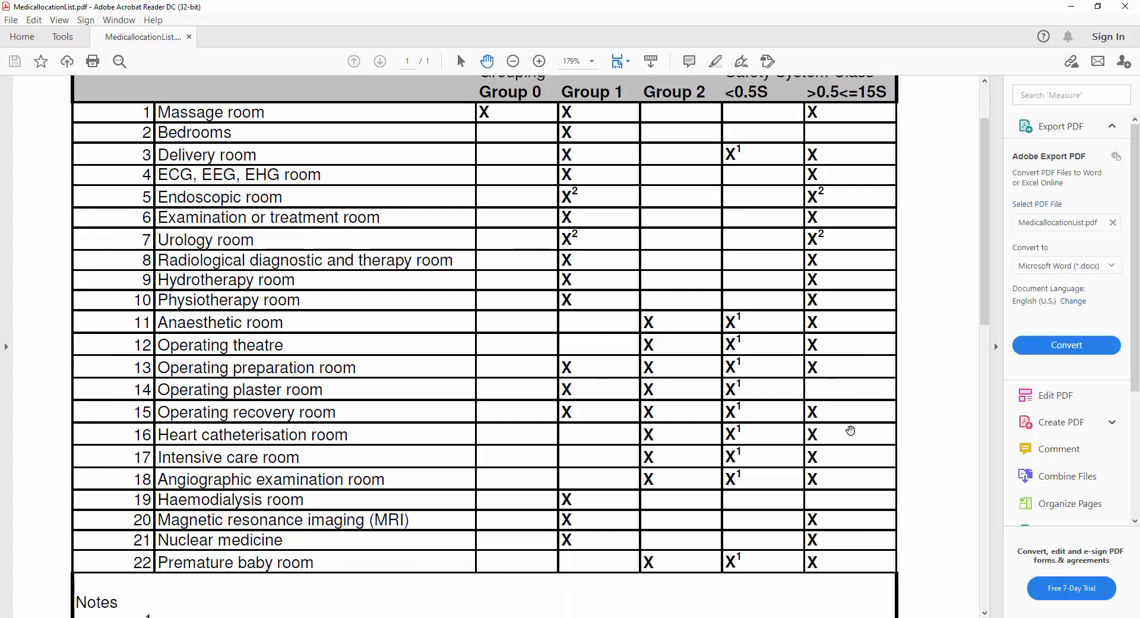
scroll(931, 429, up, 2)
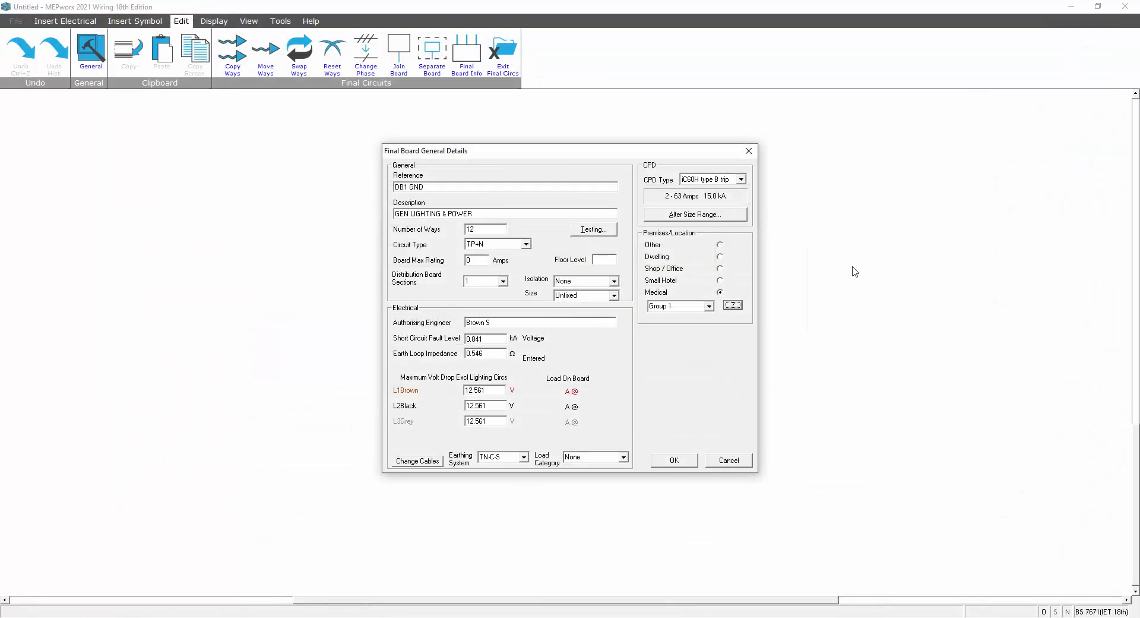
Set the premises type back to Other and set up the board's ways as Three Phase + Neutral
click(720, 246)
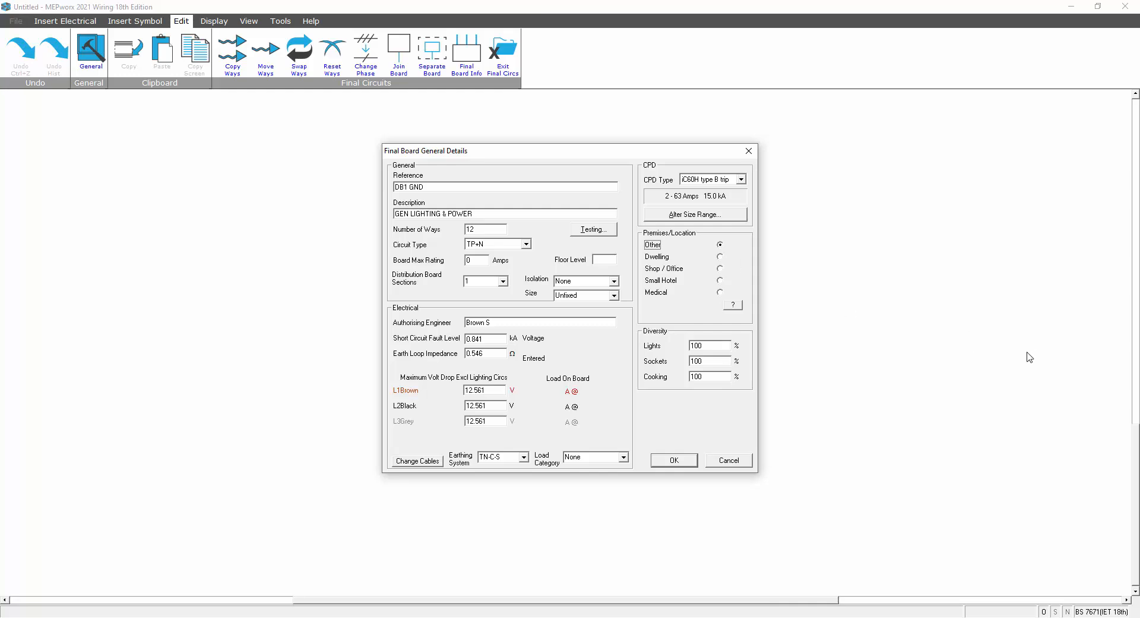
click(673, 460)
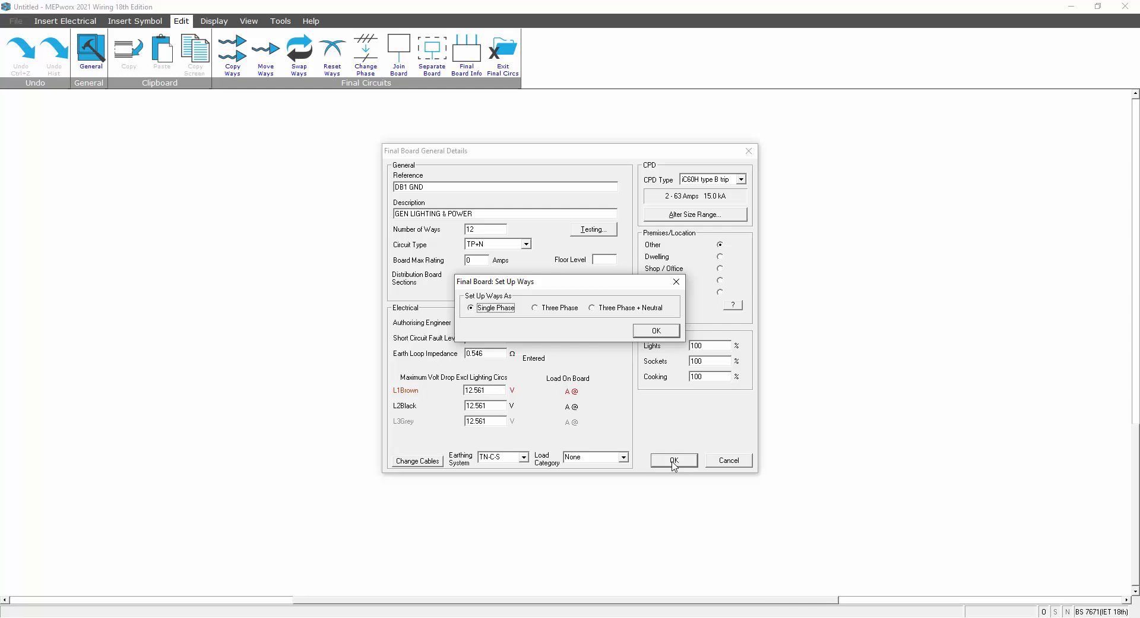
click(592, 307)
click(652, 334)
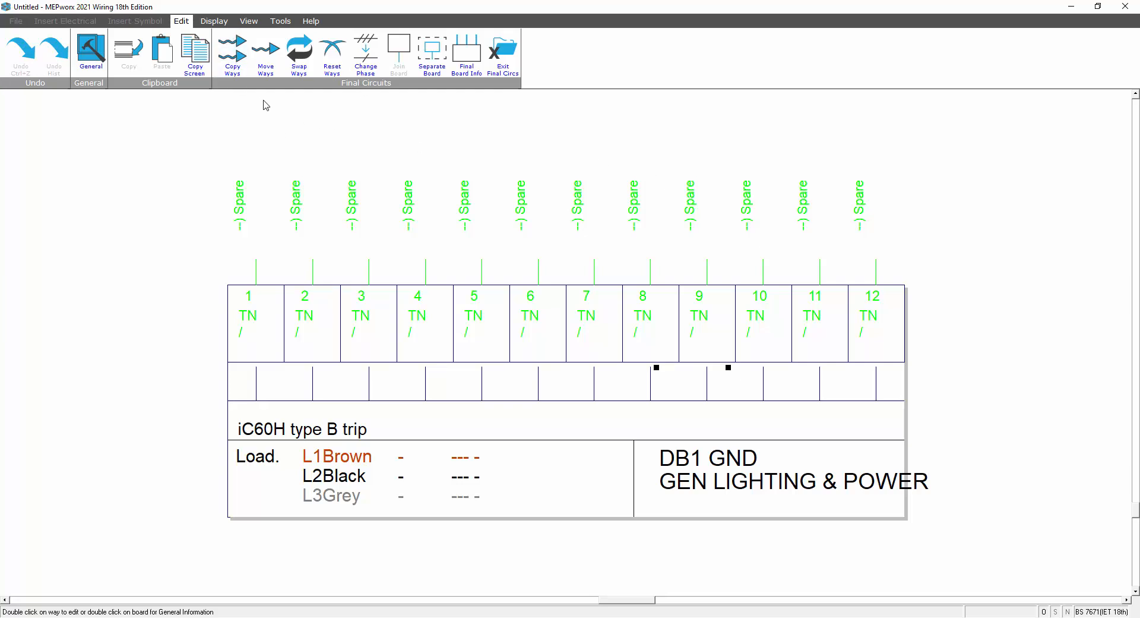
Change the phase of ways 1 to 6 on the DB1 GND board to Single Phase
click(367, 52)
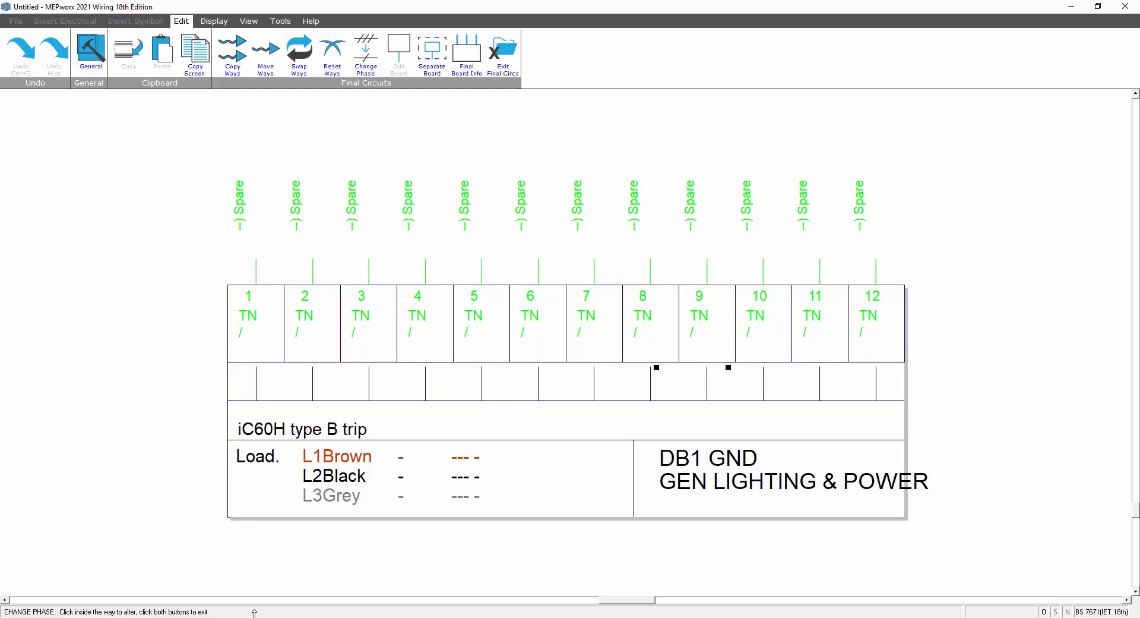
click(265, 326)
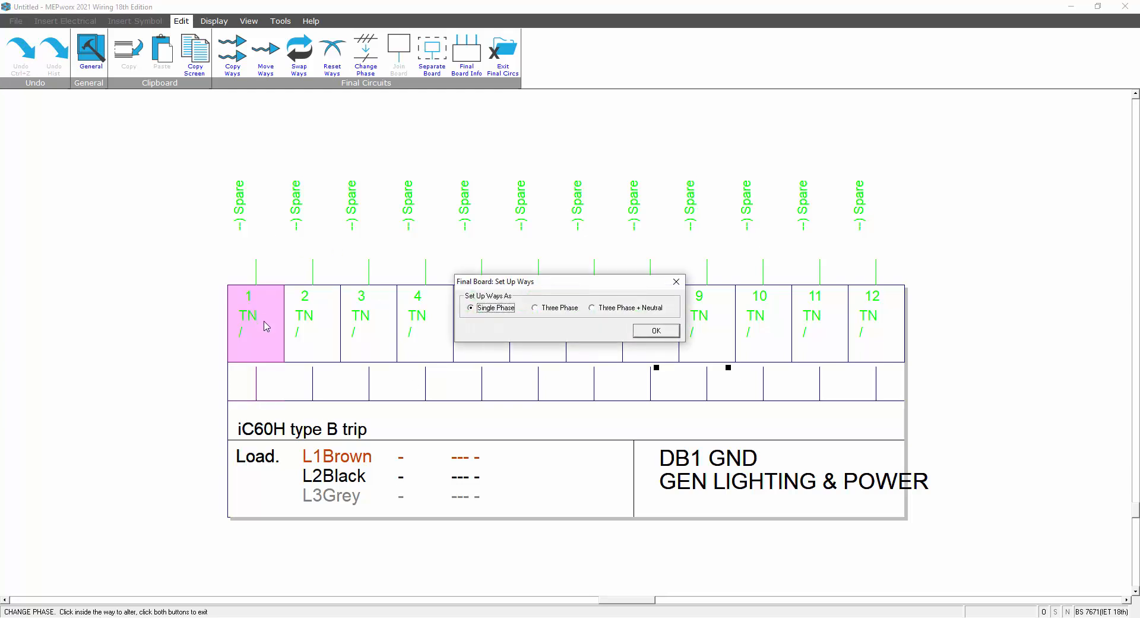
click(653, 332)
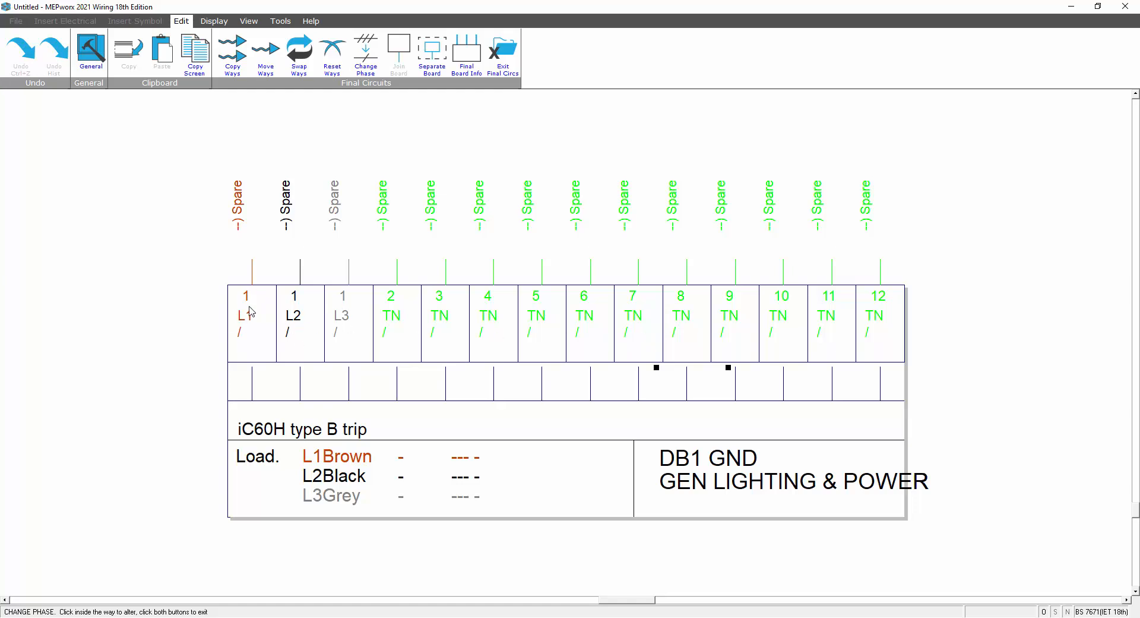
click(393, 324)
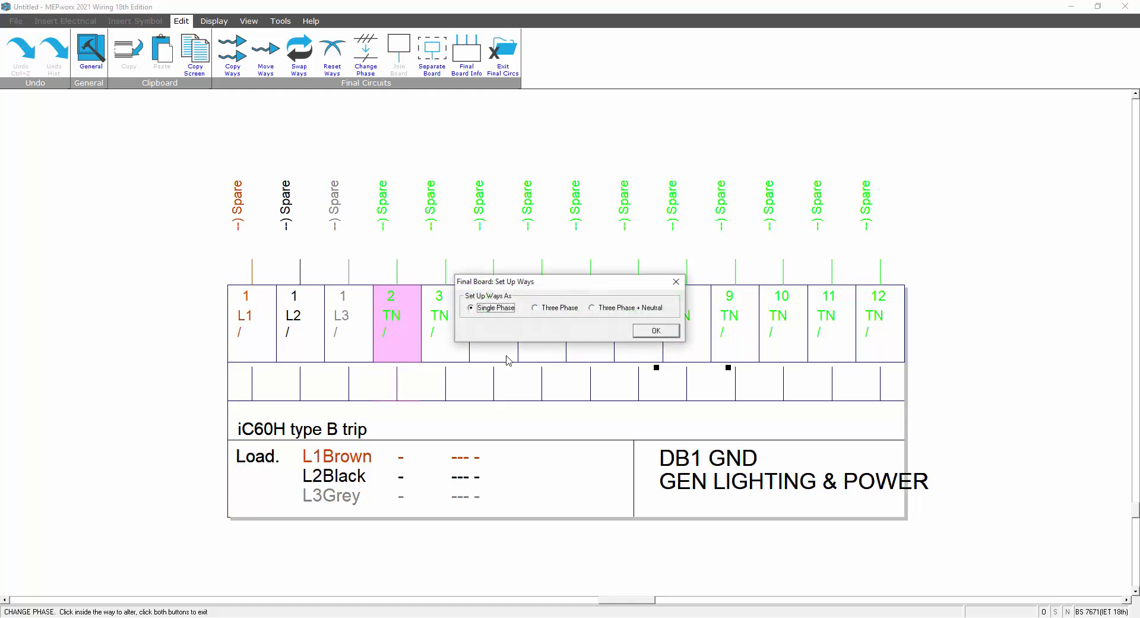
click(656, 331)
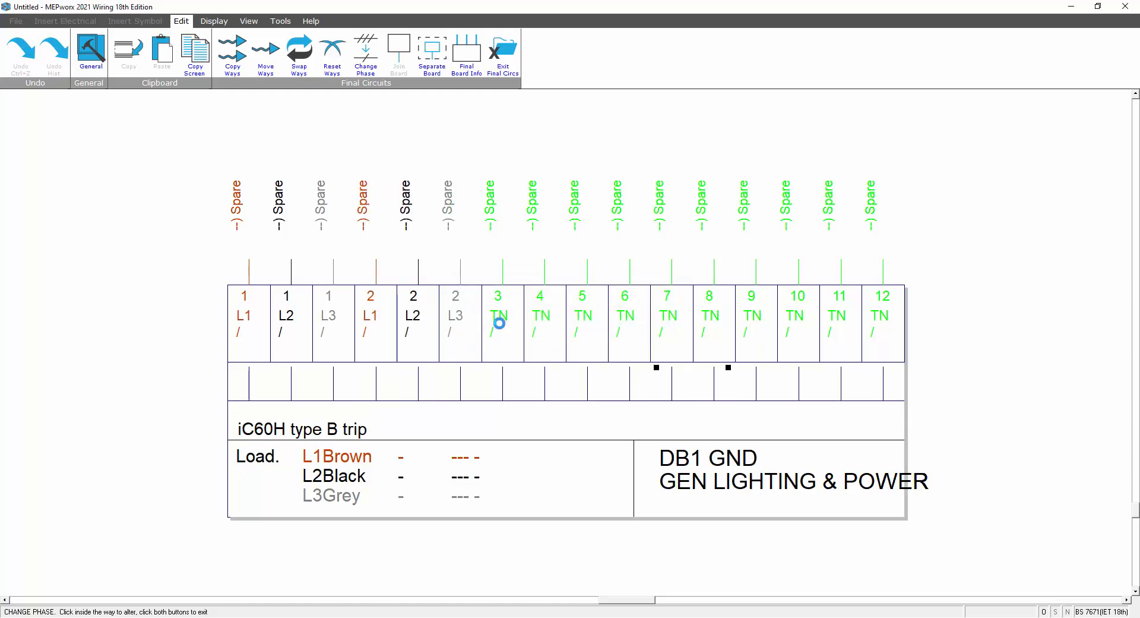
click(499, 322)
click(657, 331)
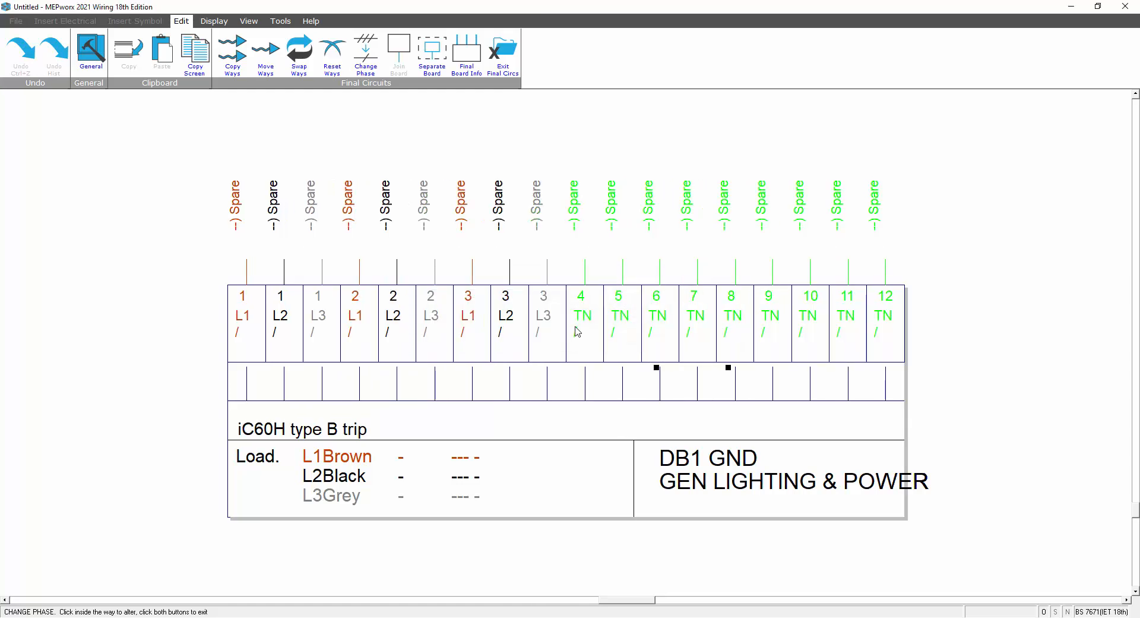
click(575, 331)
click(657, 331)
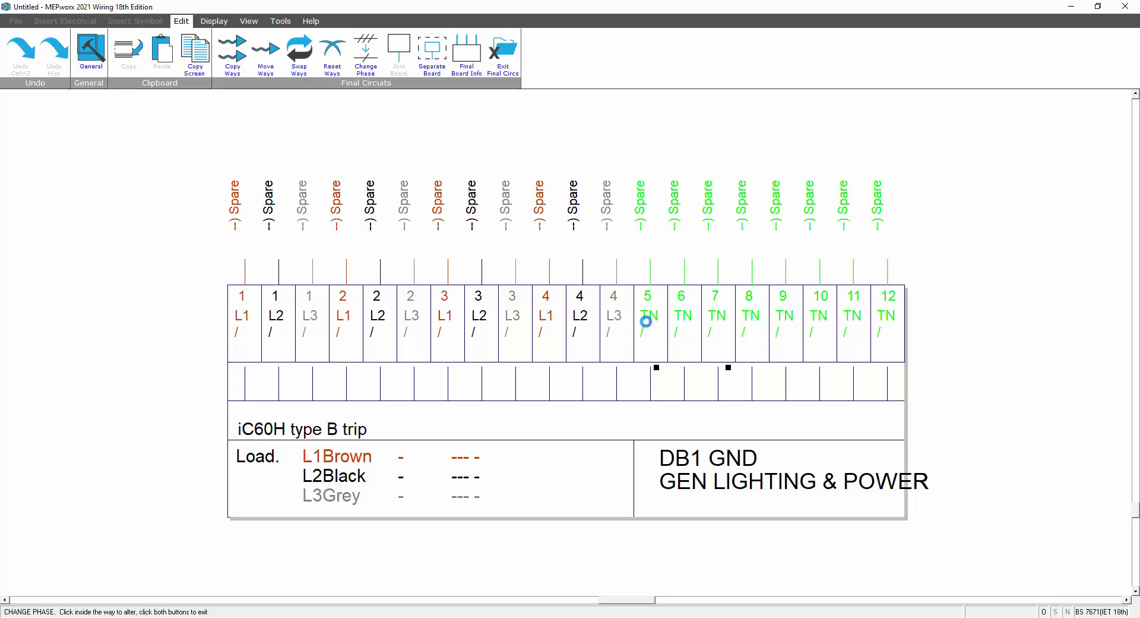
click(646, 321)
click(656, 331)
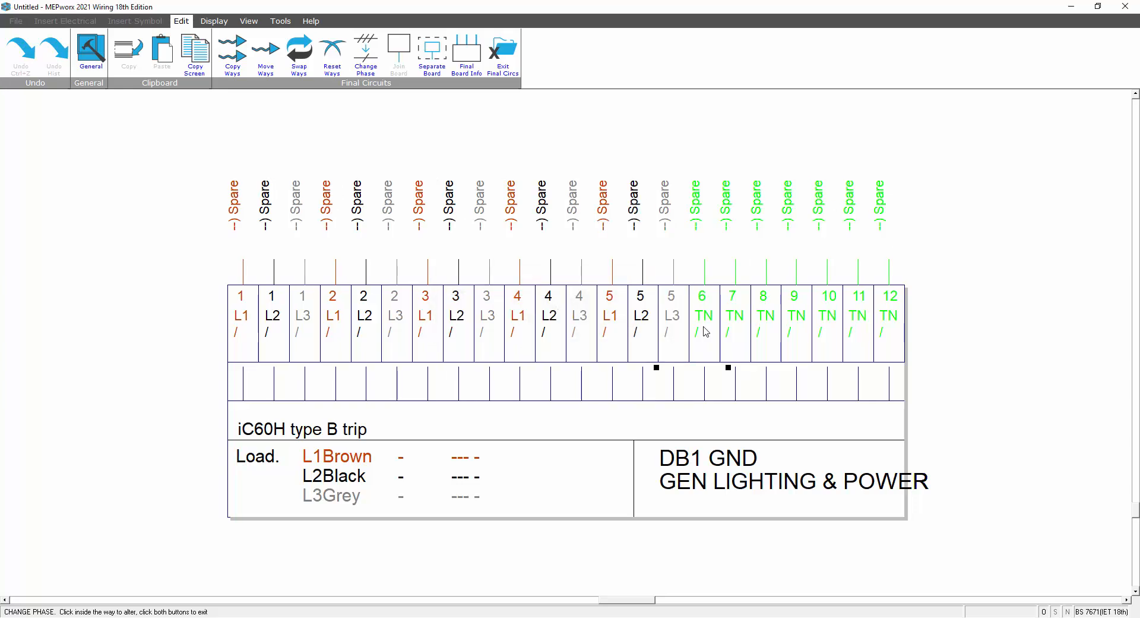
click(705, 330)
click(657, 331)
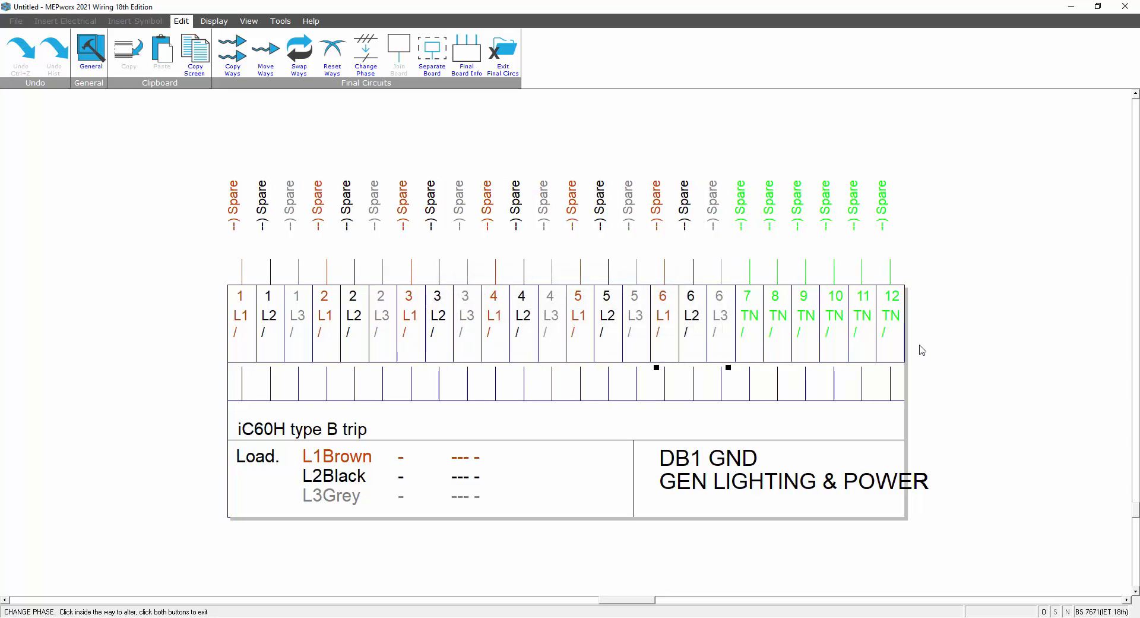
click(1004, 364)
right_click(1004, 364)
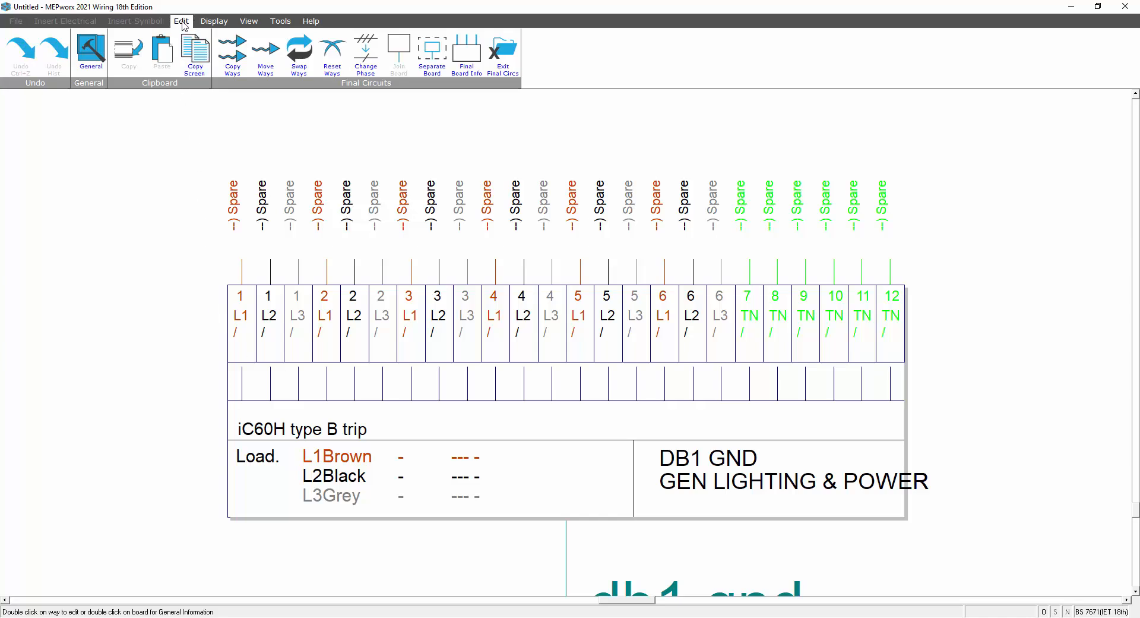
Reopen the DB1 GND board's general details and review them without changing any values
click(85, 59)
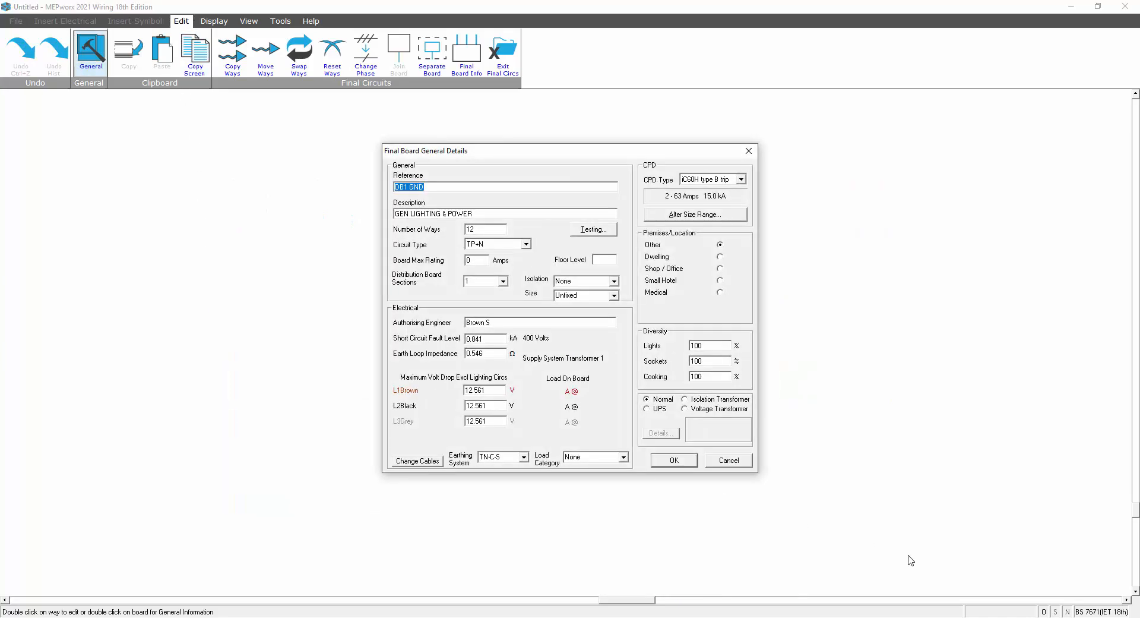
click(719, 460)
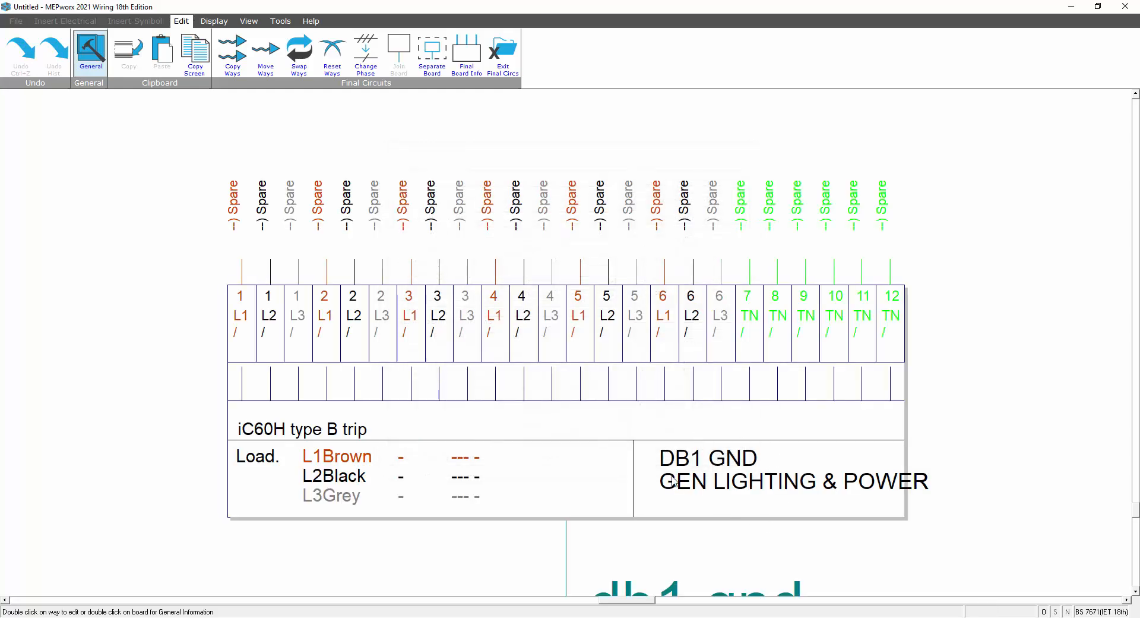
double_click(709, 473)
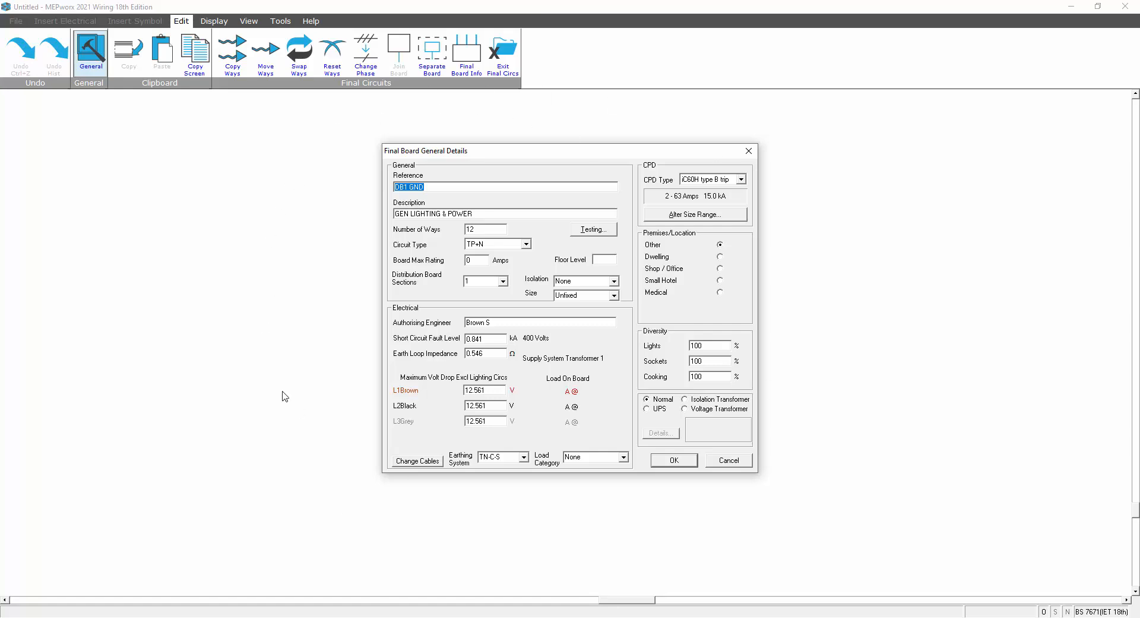
click(683, 464)
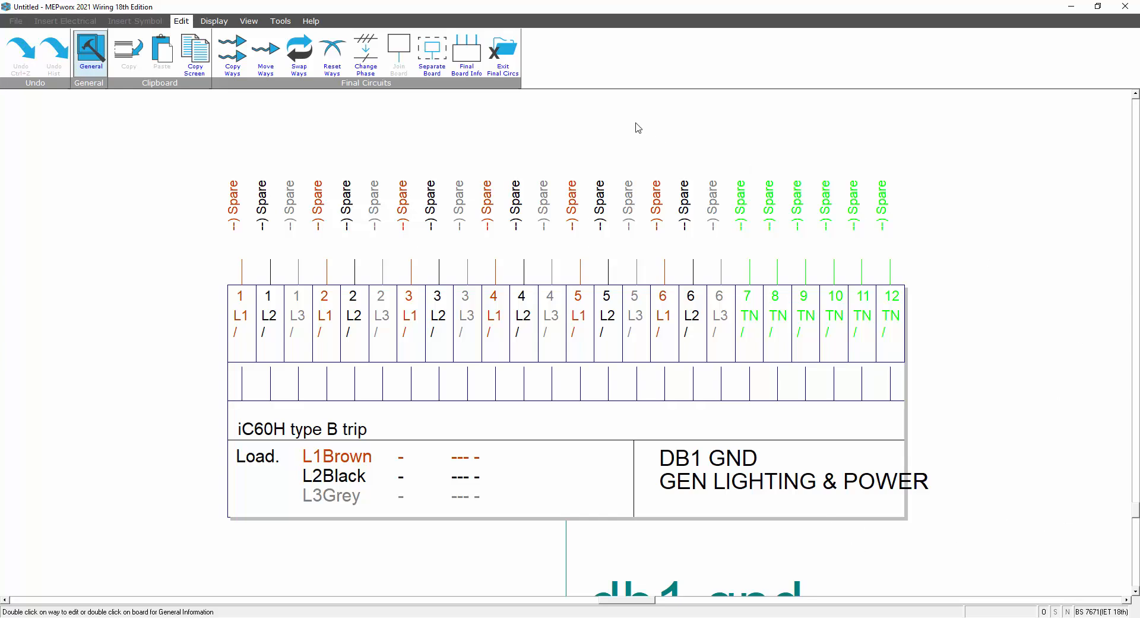
Try to exit the DB1 GND final circuits with no load entered, and return to the board's ways
click(497, 55)
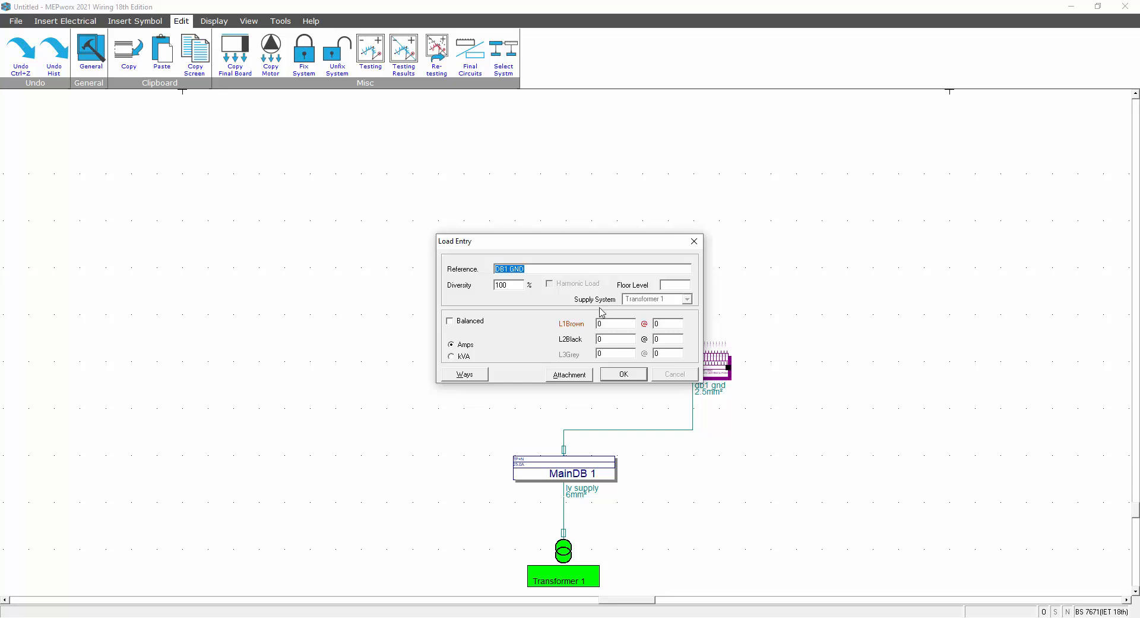
click(614, 378)
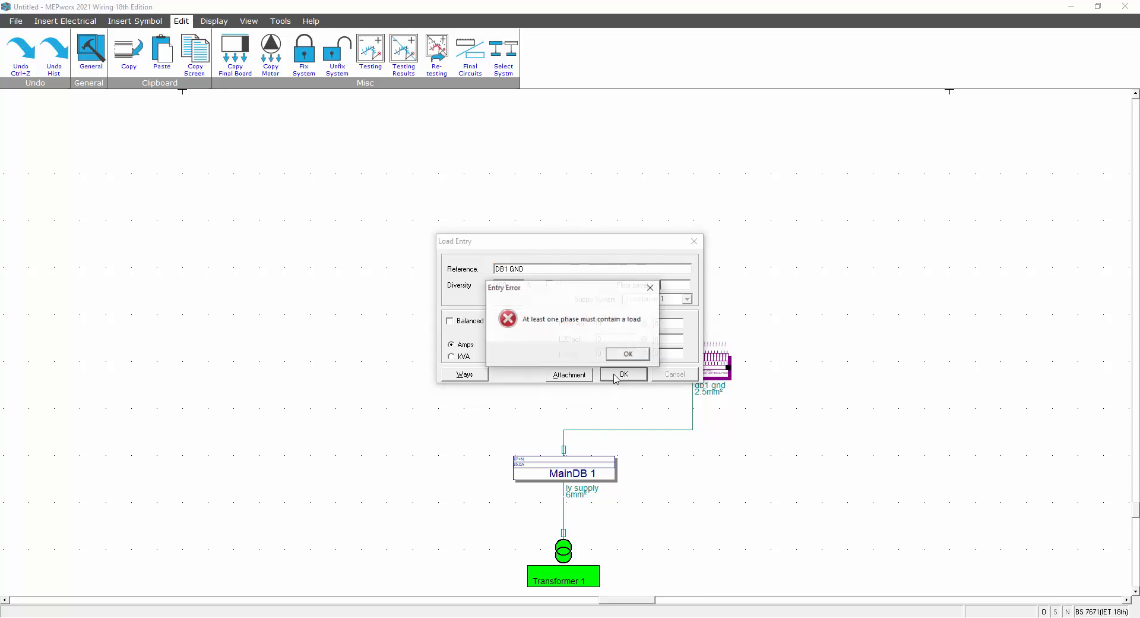
click(630, 354)
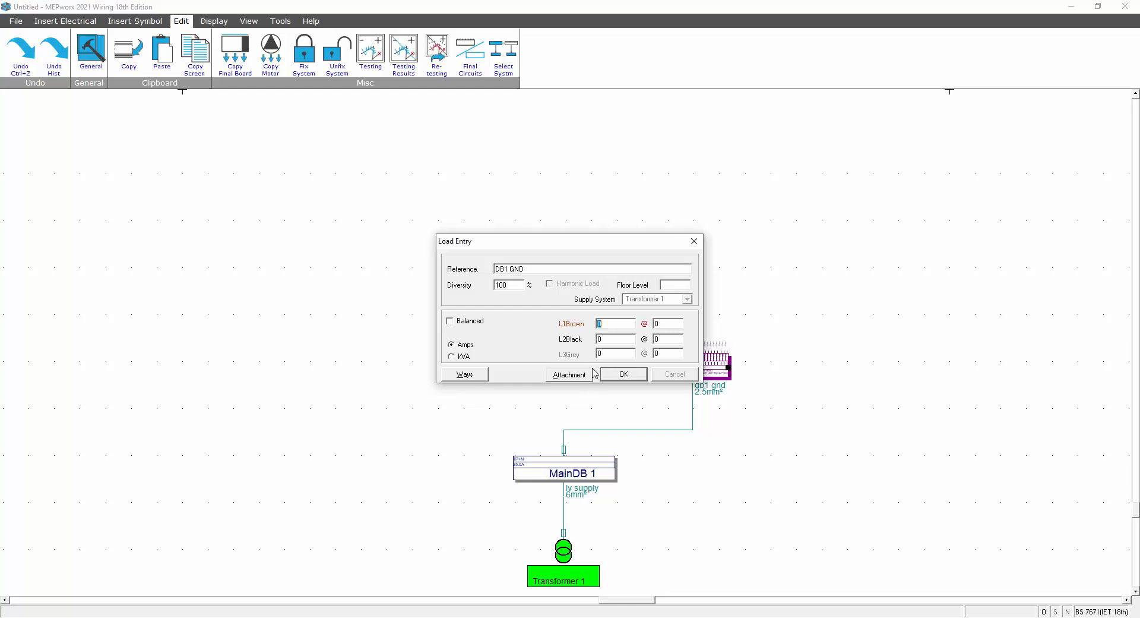
click(473, 375)
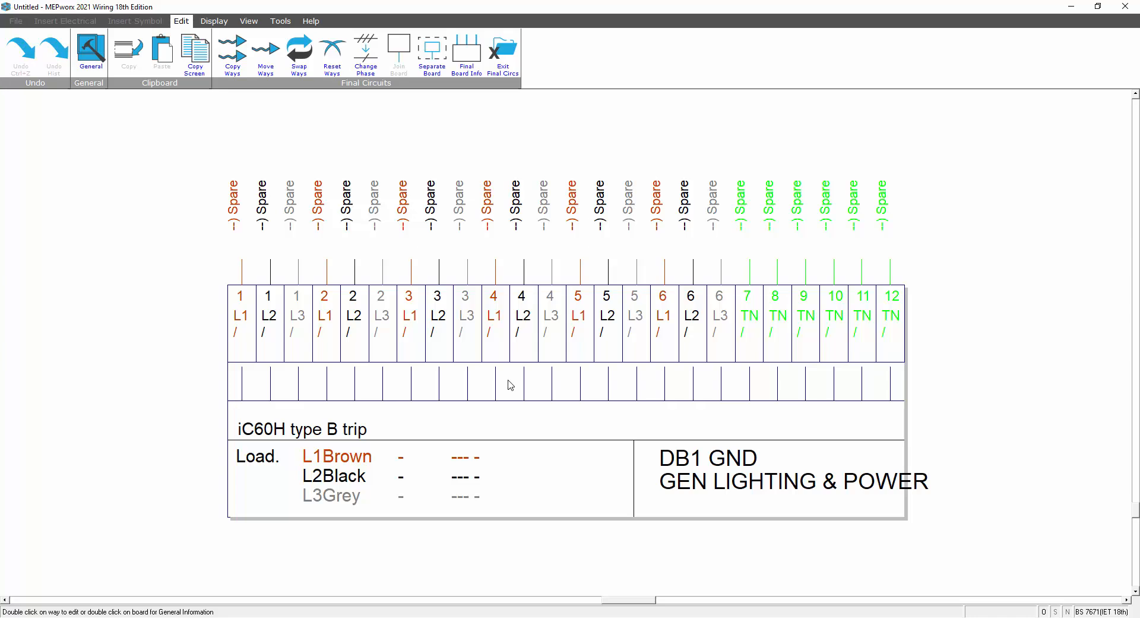
Set up way 1 L1 as a Lighting way with the description OFFICE1
double_click(247, 325)
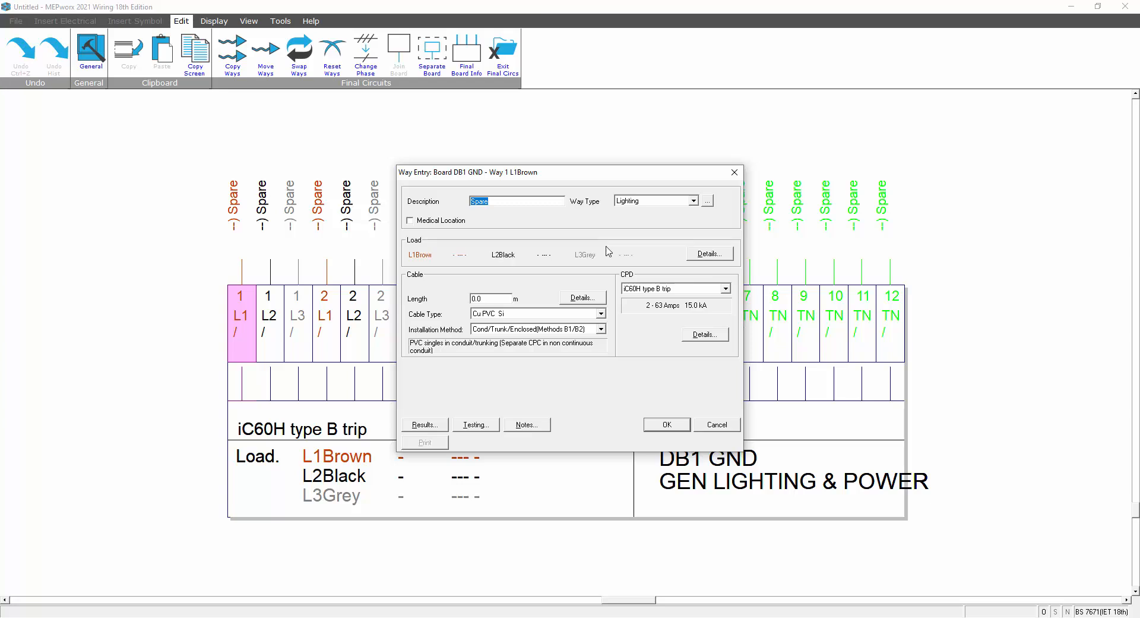
click(693, 202)
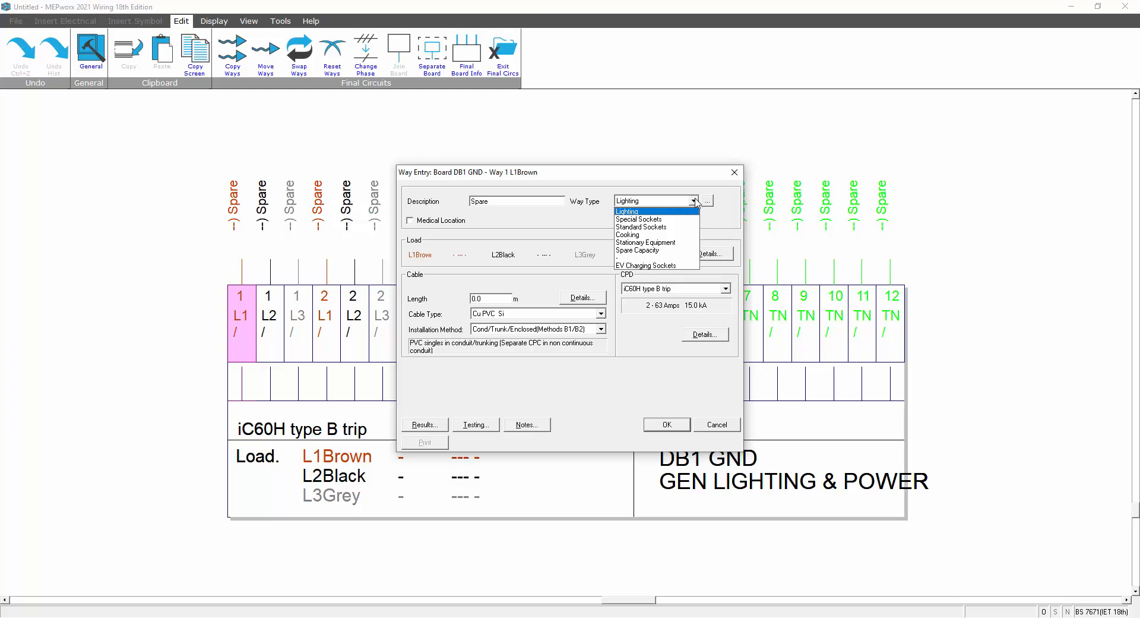
click(635, 212)
click(519, 202)
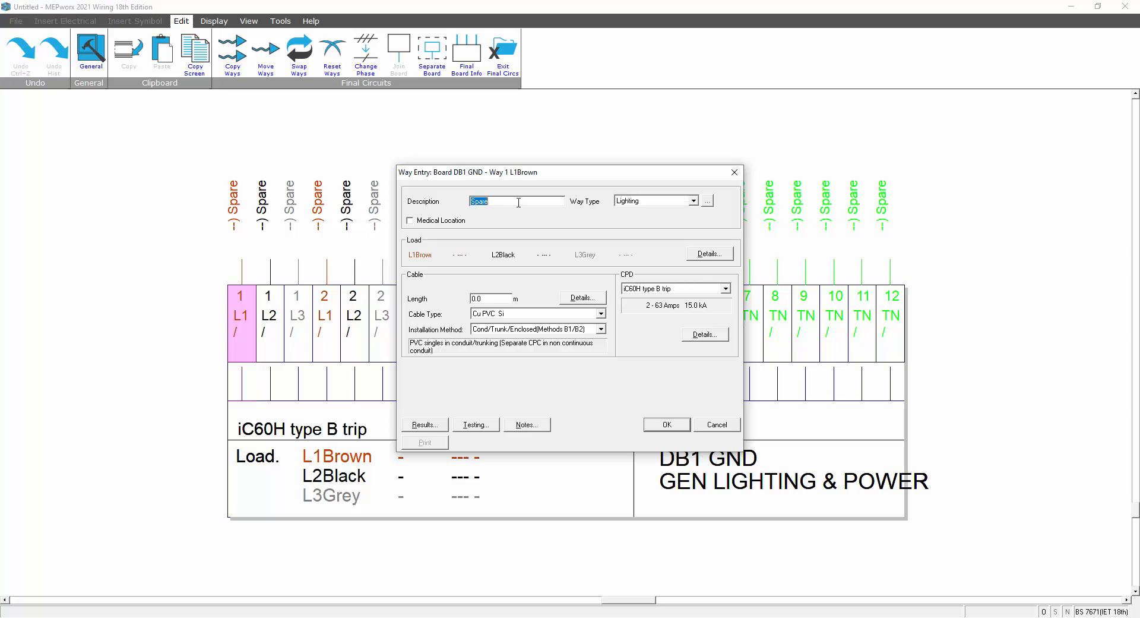
text(OFFICE1)
Enter the lighting load for way 1 L1 as 4 LED/Other points at 50 W each
click(708, 255)
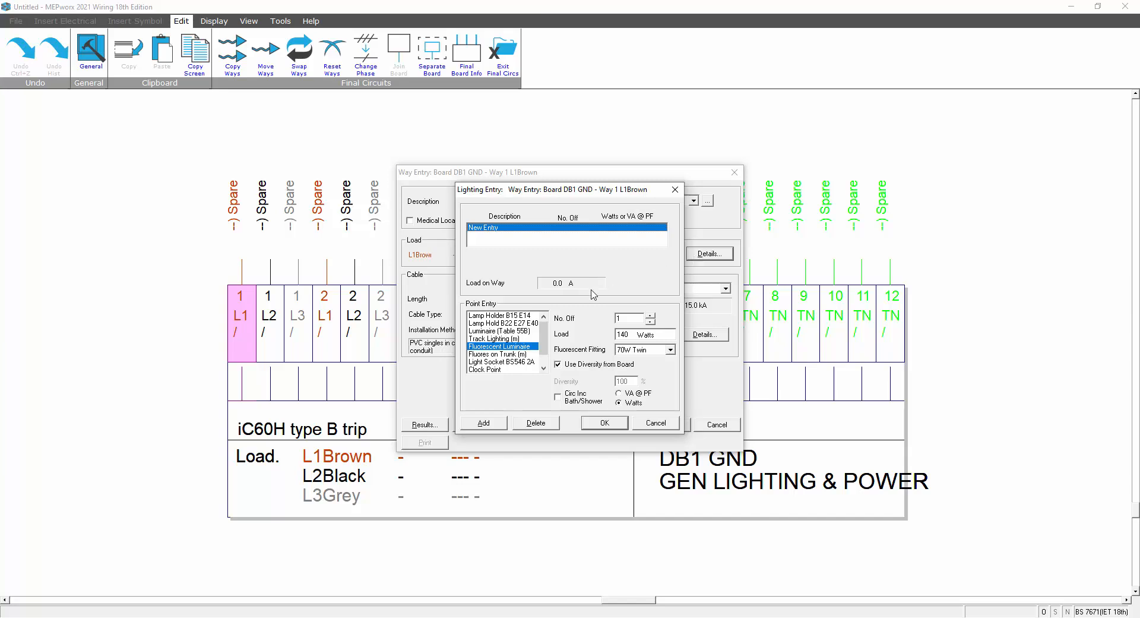
scroll(548, 350, down, 1)
drag(545, 349, 545, 339)
scroll(545, 342, down, 1)
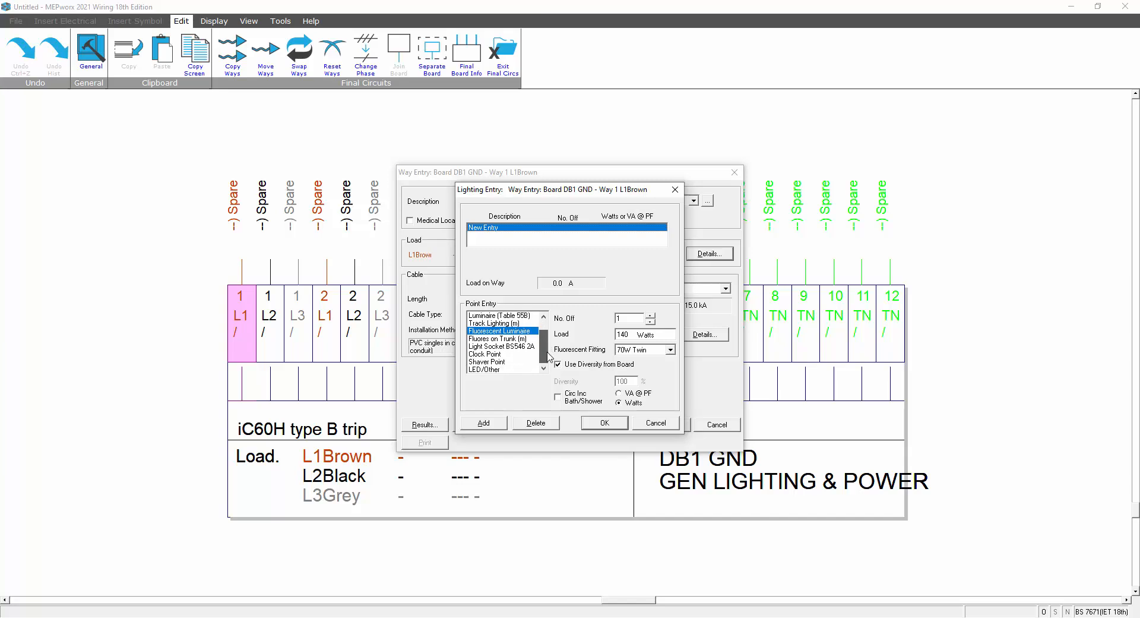
click(484, 369)
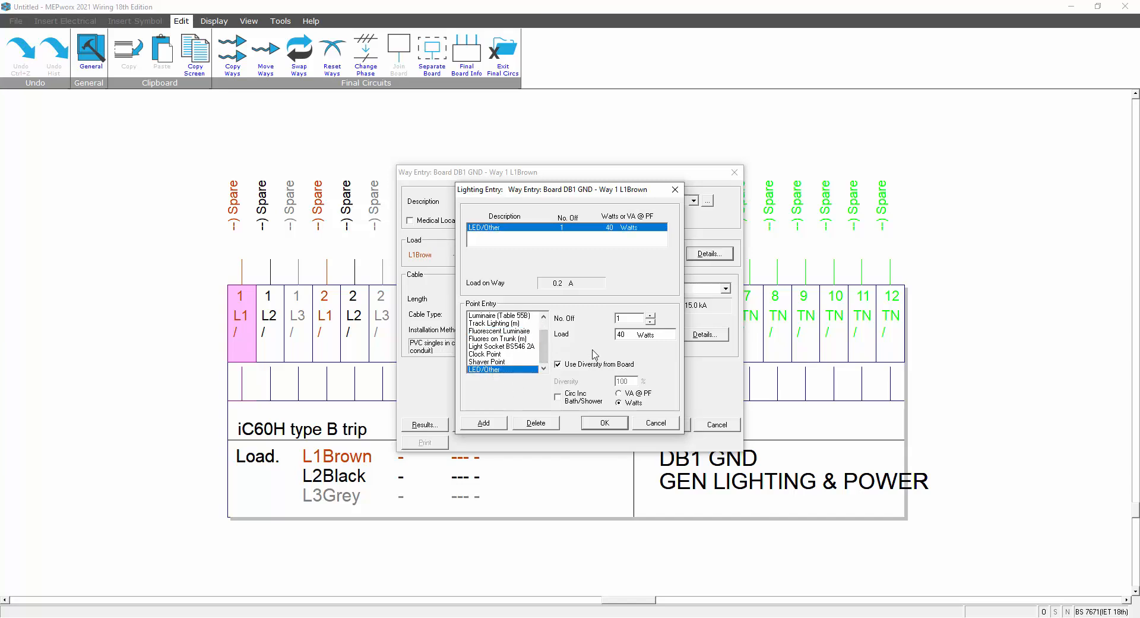
double_click(635, 335)
click(650, 316)
click(650, 315)
Replace the board diversity on the LED load with its own diversity of 75% and accept the lighting entry
click(559, 364)
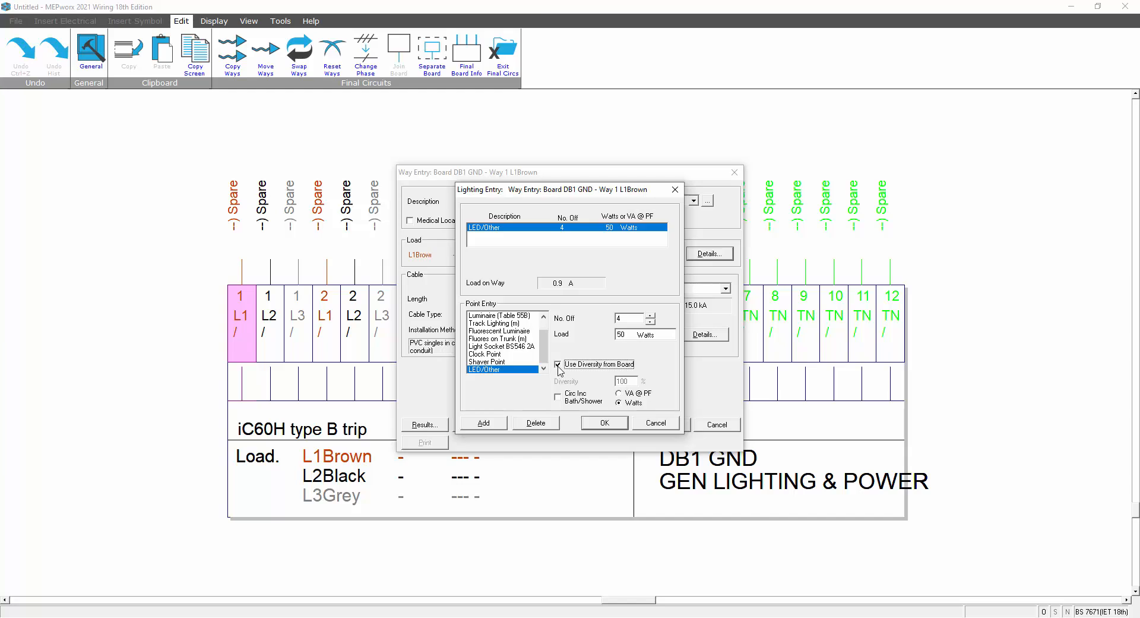
double_click(632, 381)
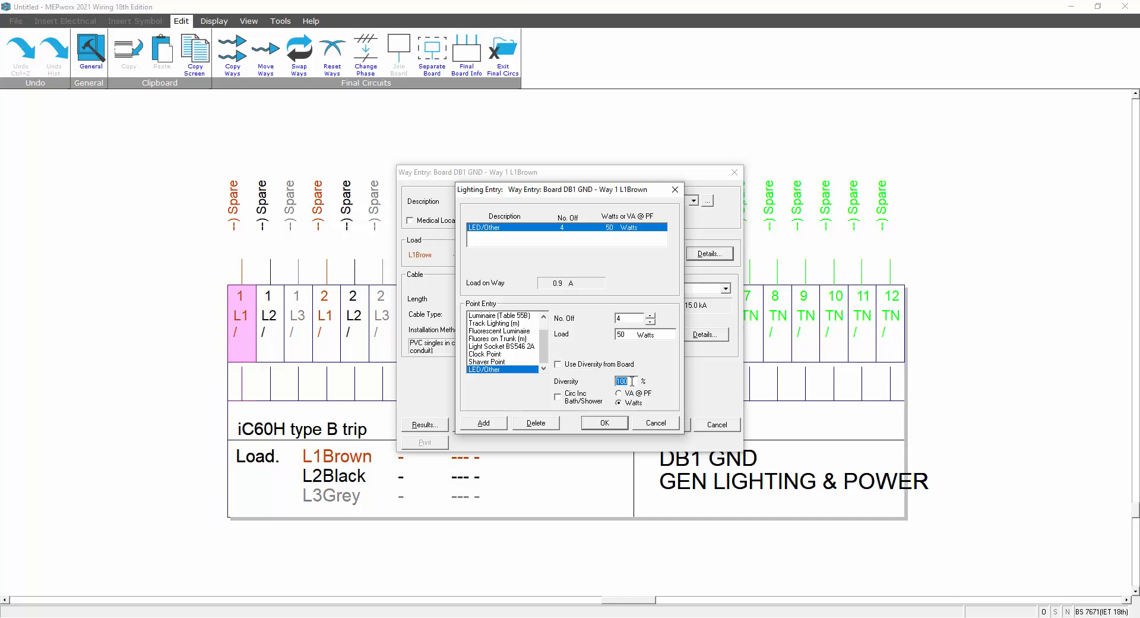
text(75)
click(605, 423)
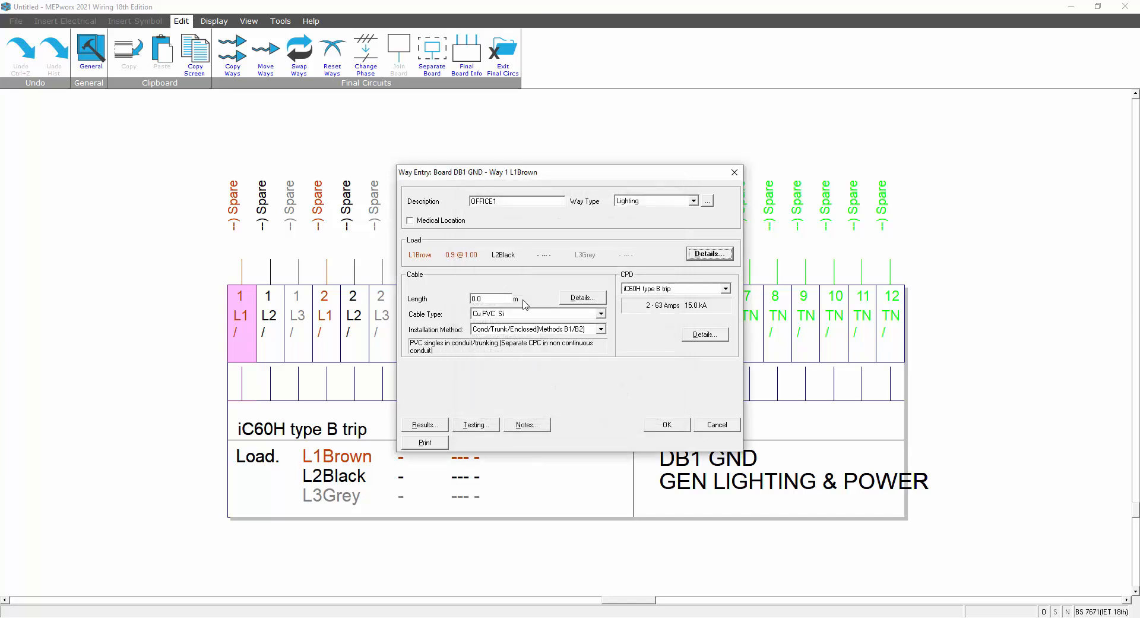
Set the OFFICE1 cable length to 25 m and review its cable type, installation method and detailed cable settings
double_click(482, 298)
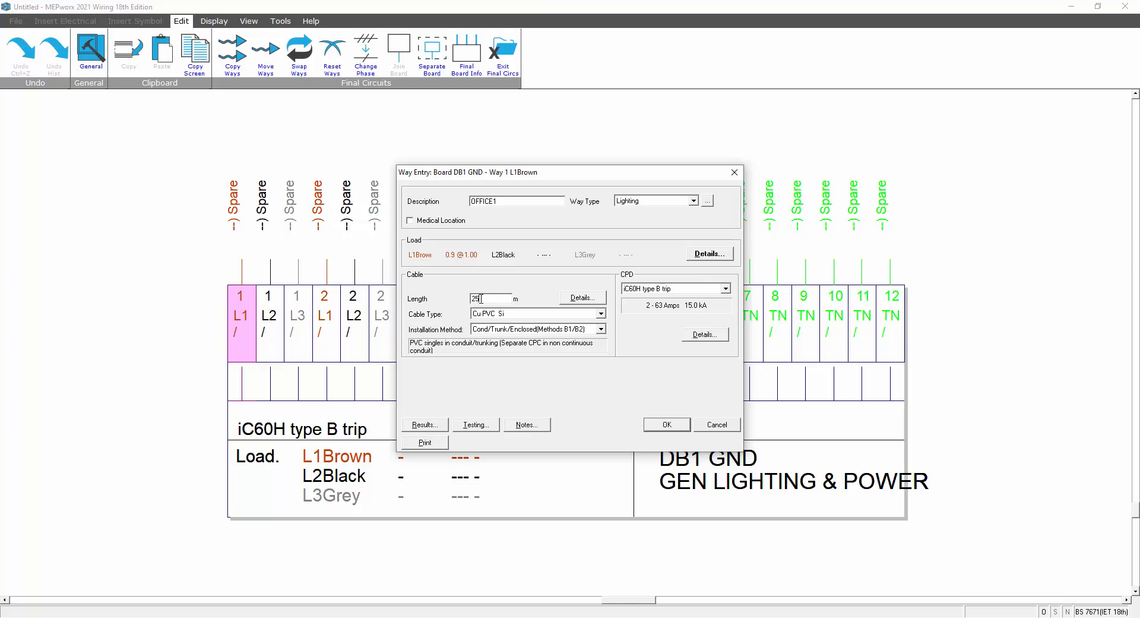
click(601, 314)
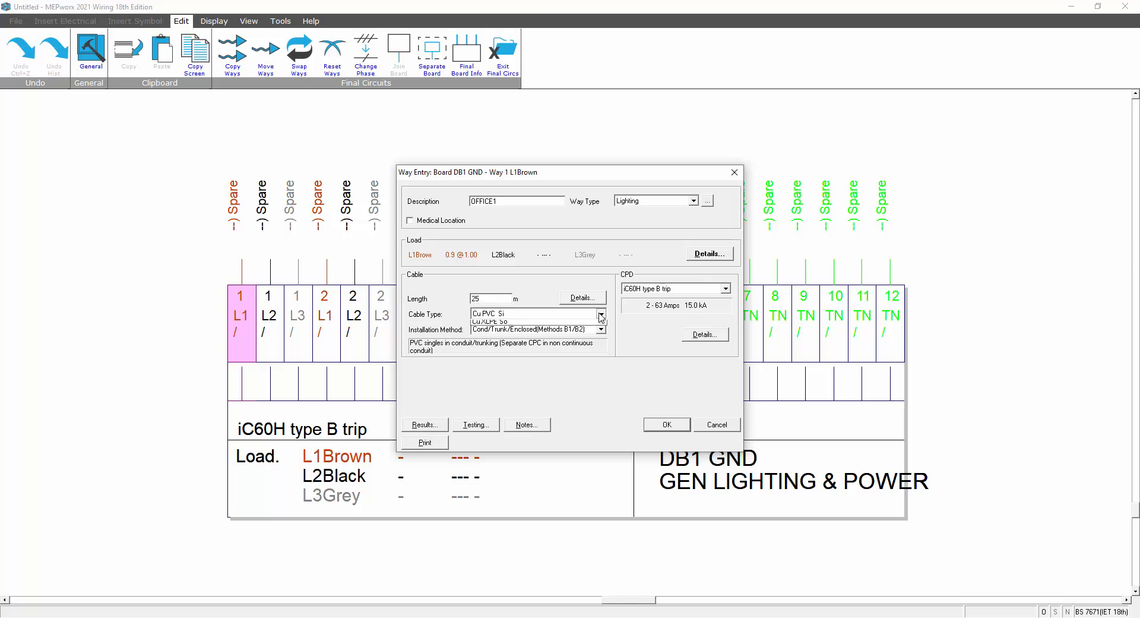
click(600, 315)
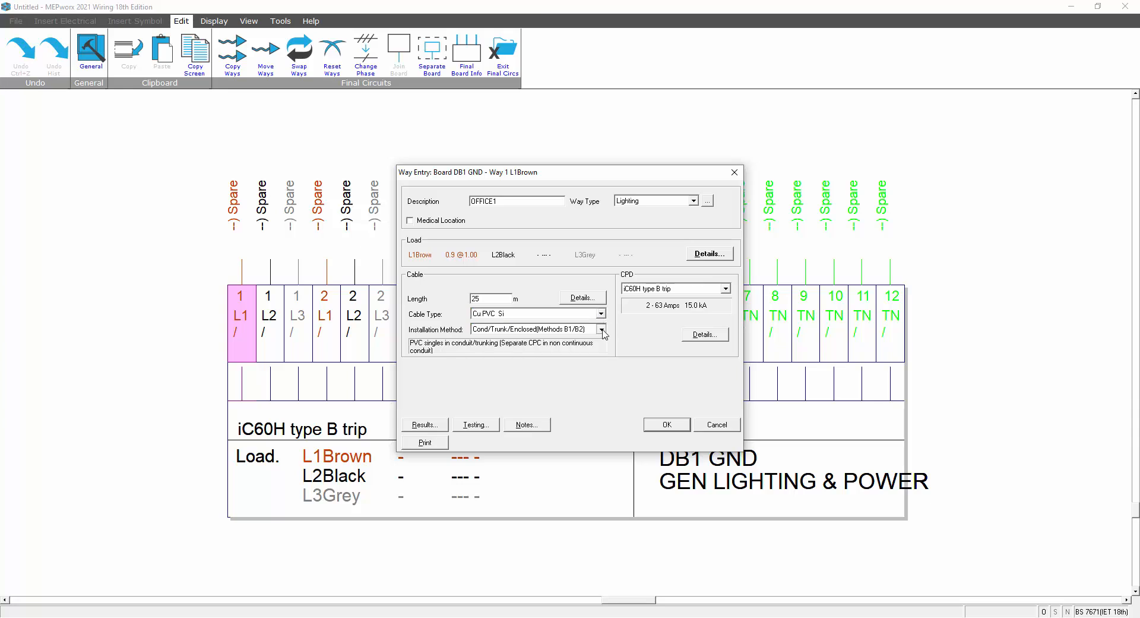
click(601, 330)
click(602, 331)
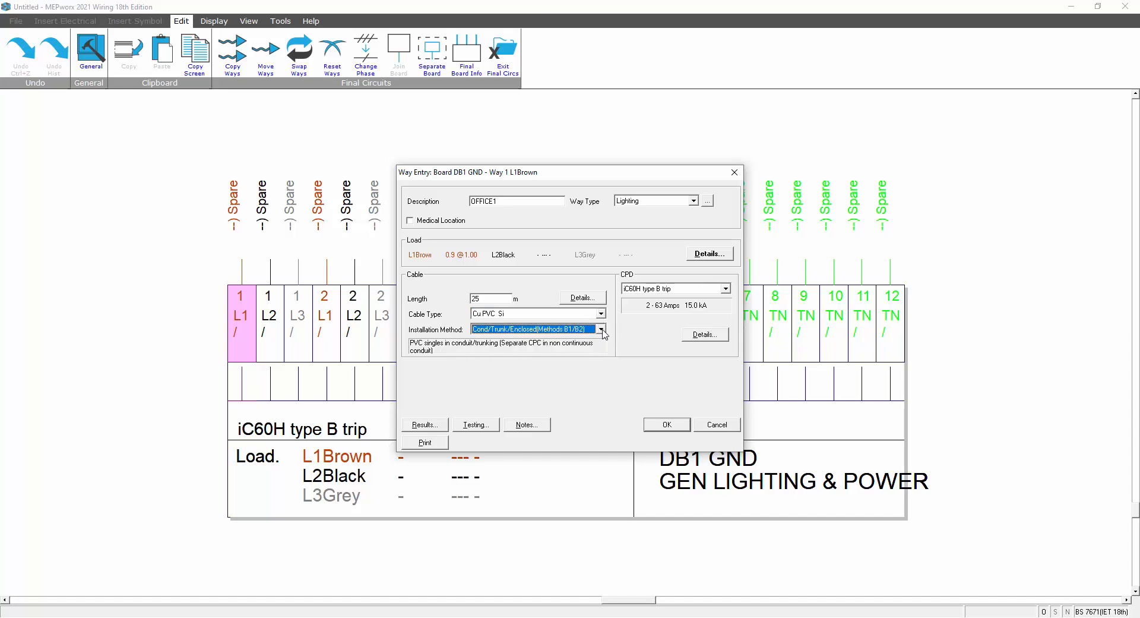
click(584, 298)
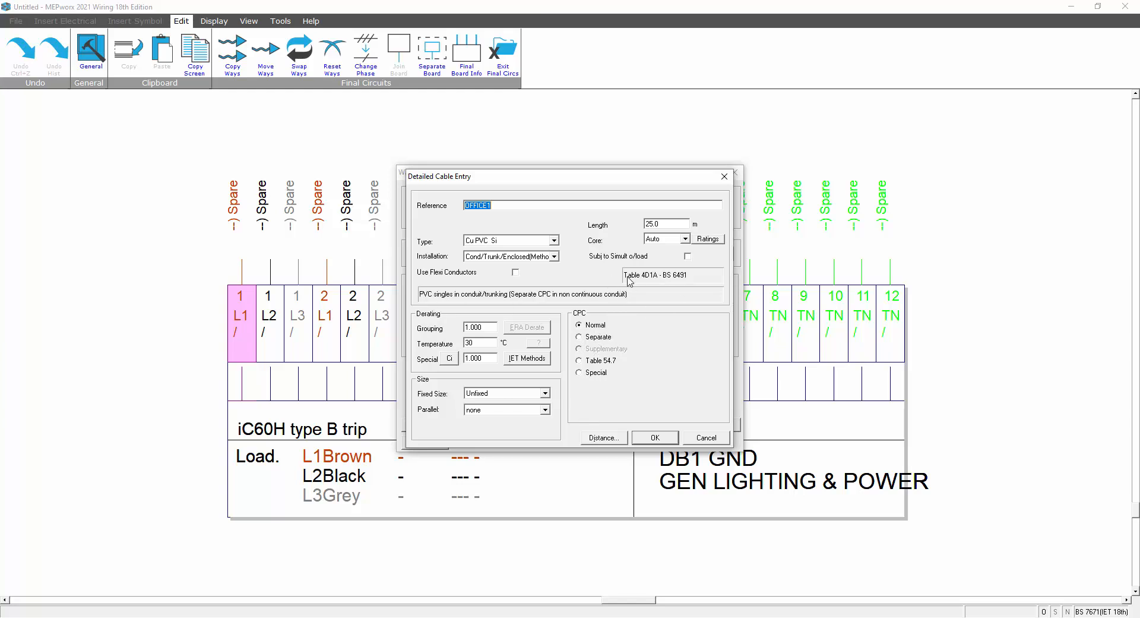
click(655, 437)
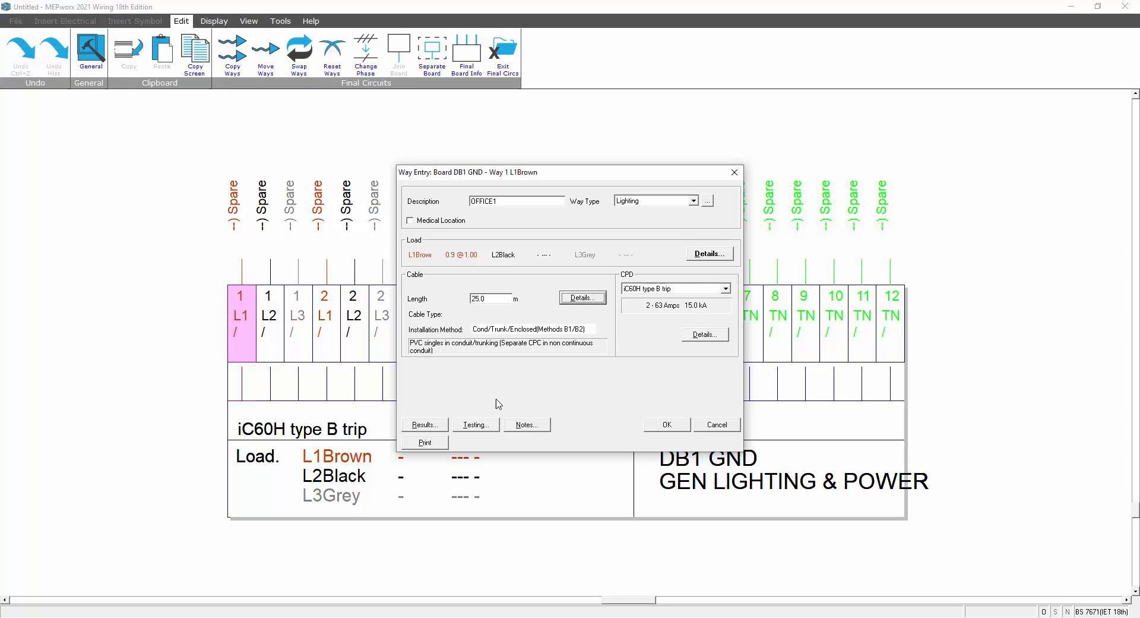
Review the calculated cable, protective device and fault results for OFFICE1, and accept the way entry
click(425, 424)
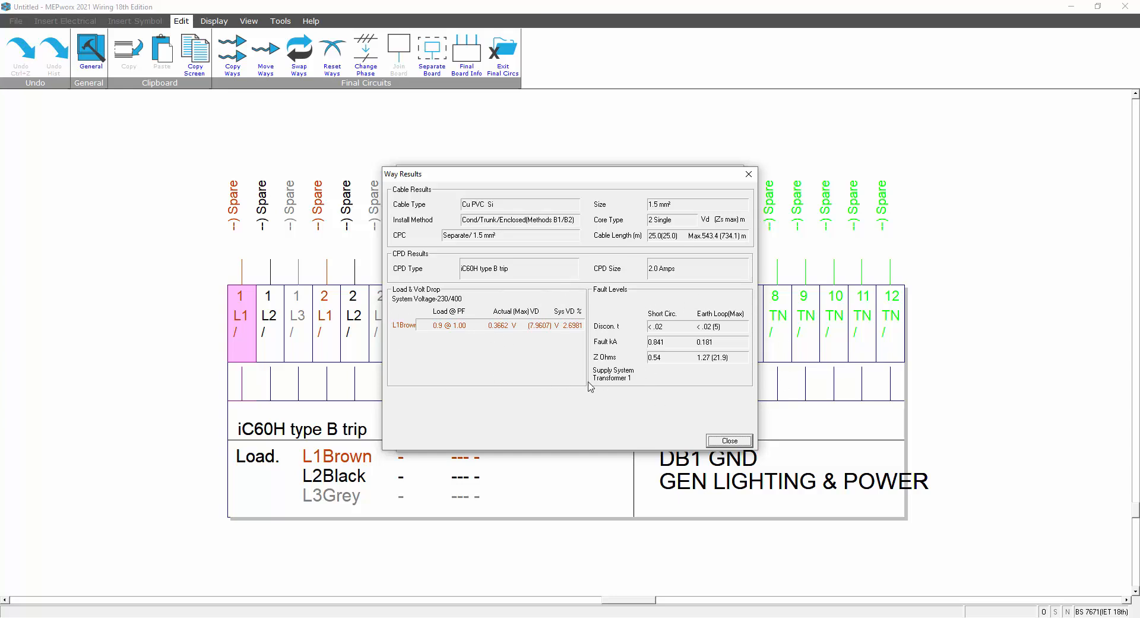
click(730, 441)
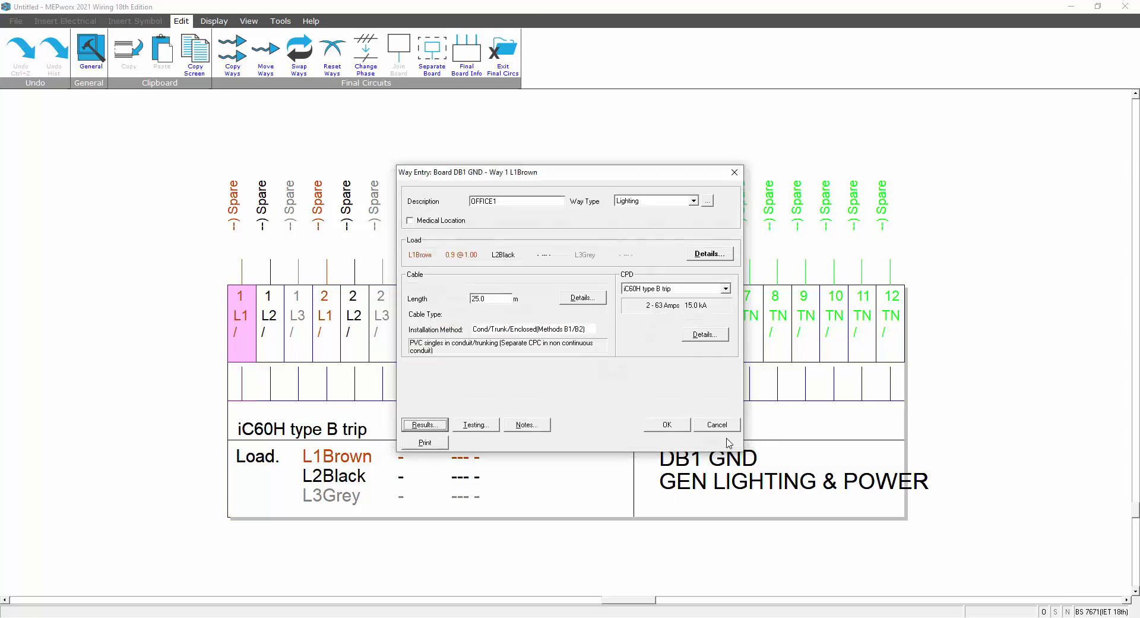
click(668, 425)
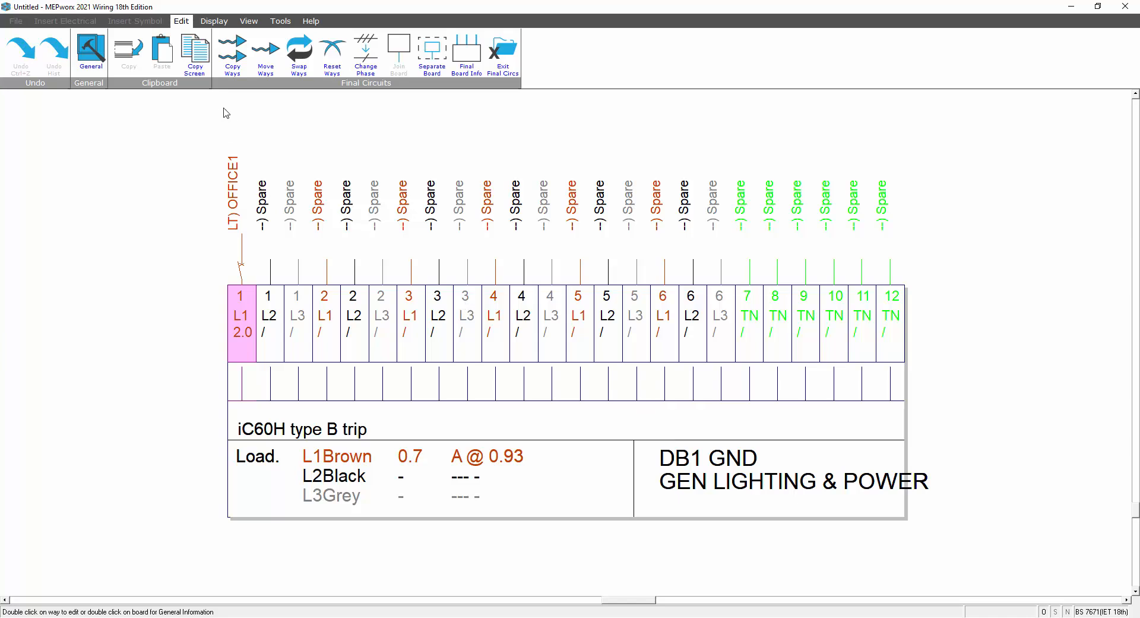
Copy the OFFICE1 lighting circuit from way 1 L1 to way 1 L2 and L3 and way 2 L1 and L2
click(232, 54)
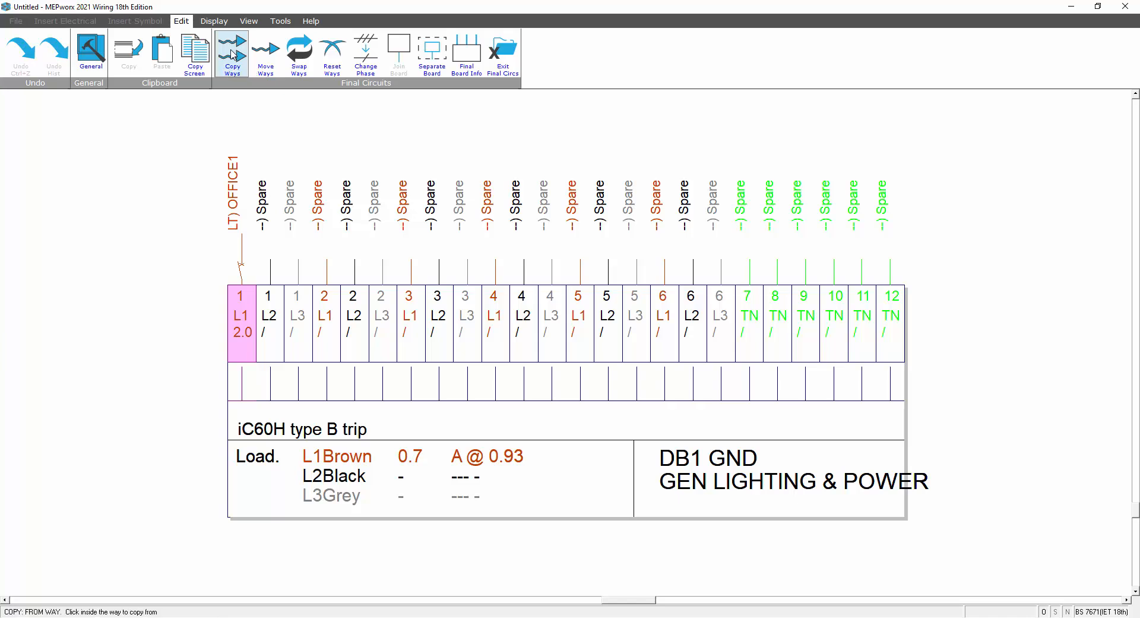
click(243, 322)
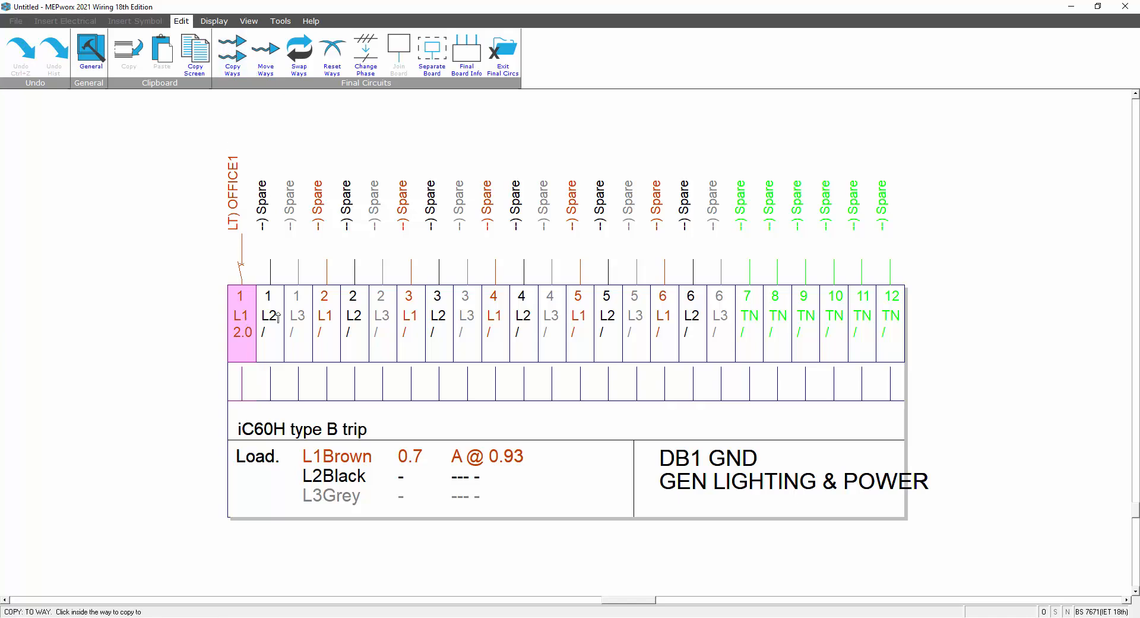
click(268, 322)
click(267, 318)
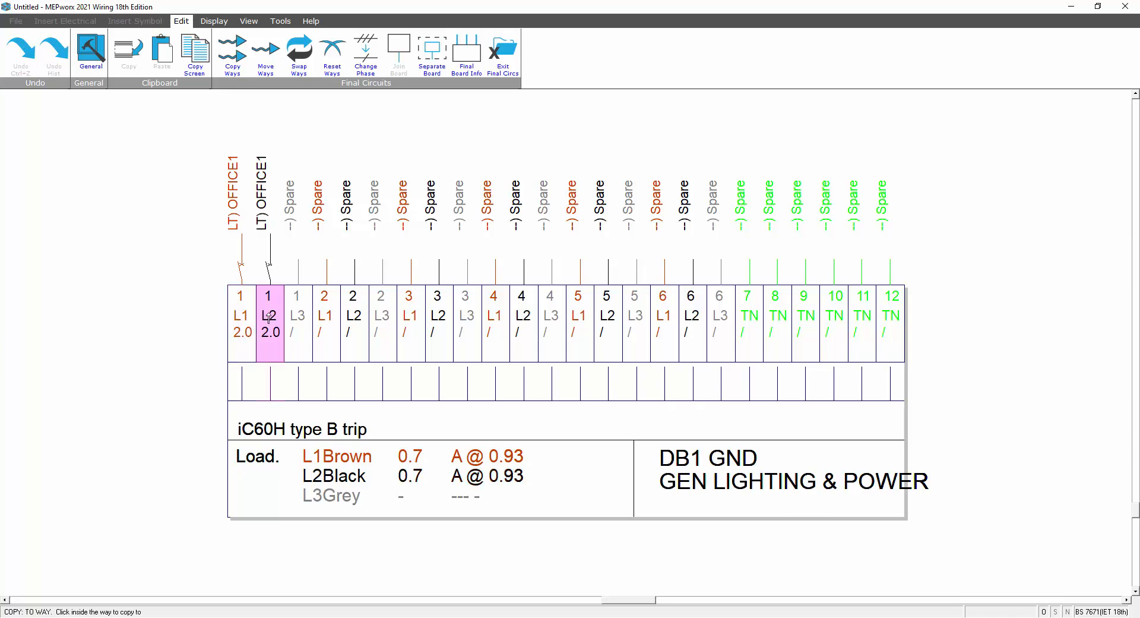
click(293, 315)
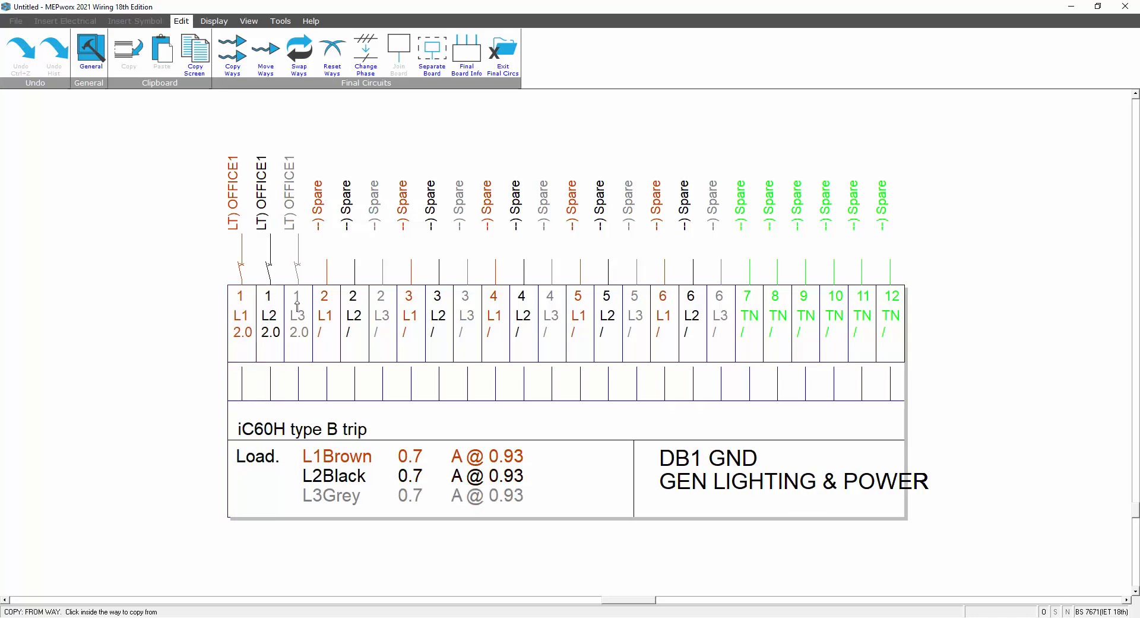
click(303, 297)
click(321, 315)
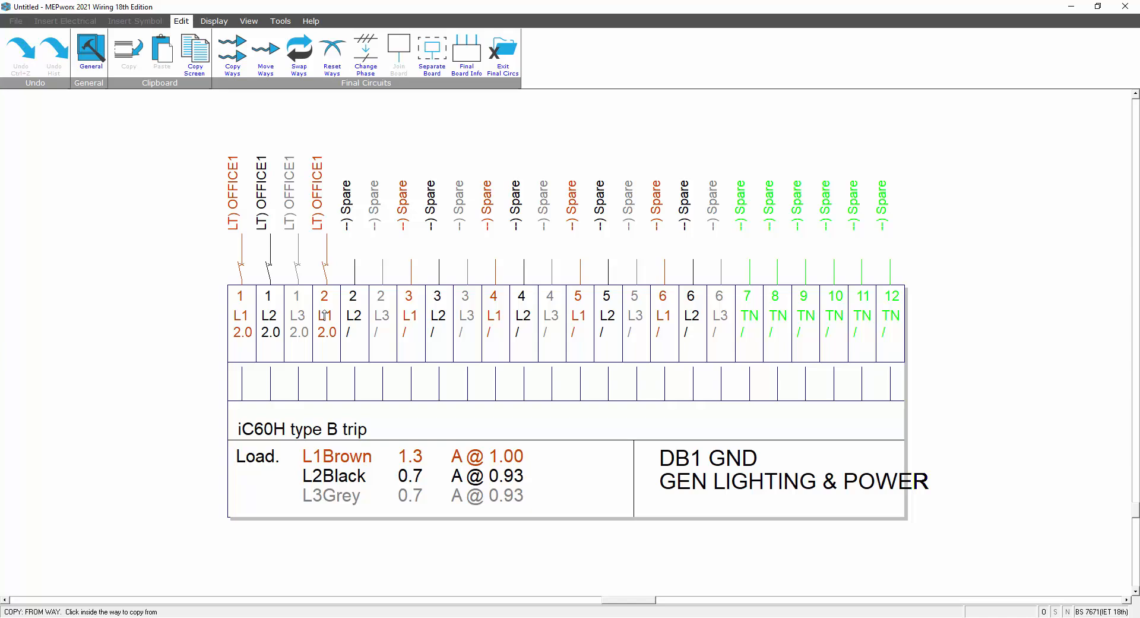
click(338, 304)
click(348, 316)
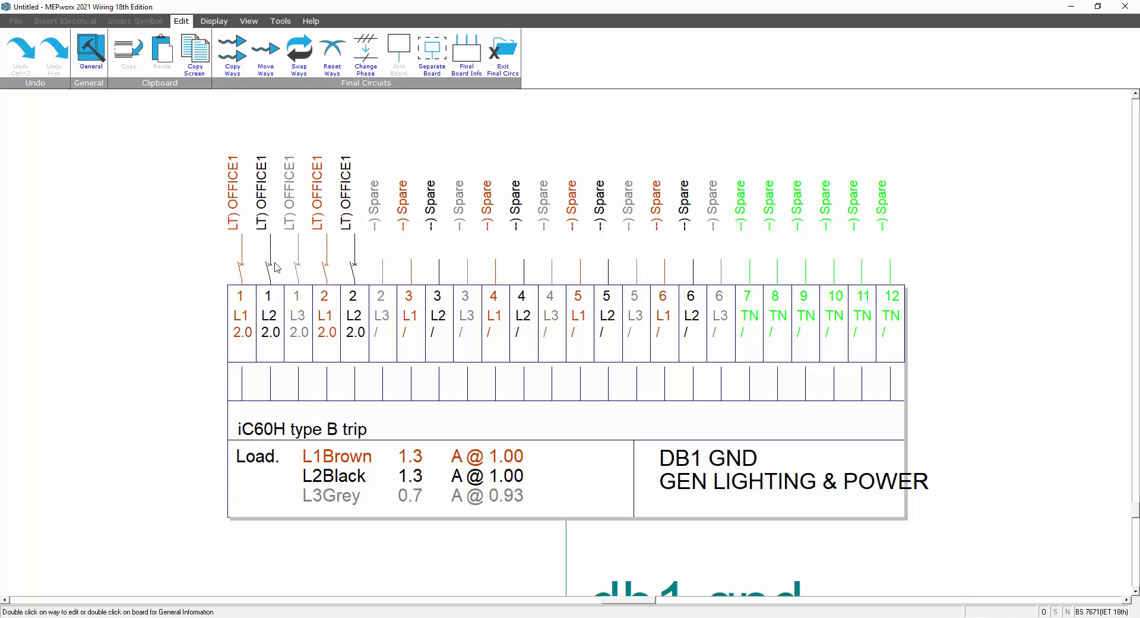
Rename way 1 L2 as OFFICE2 and set its cable length to 30 m
click(272, 313)
double_click(272, 312)
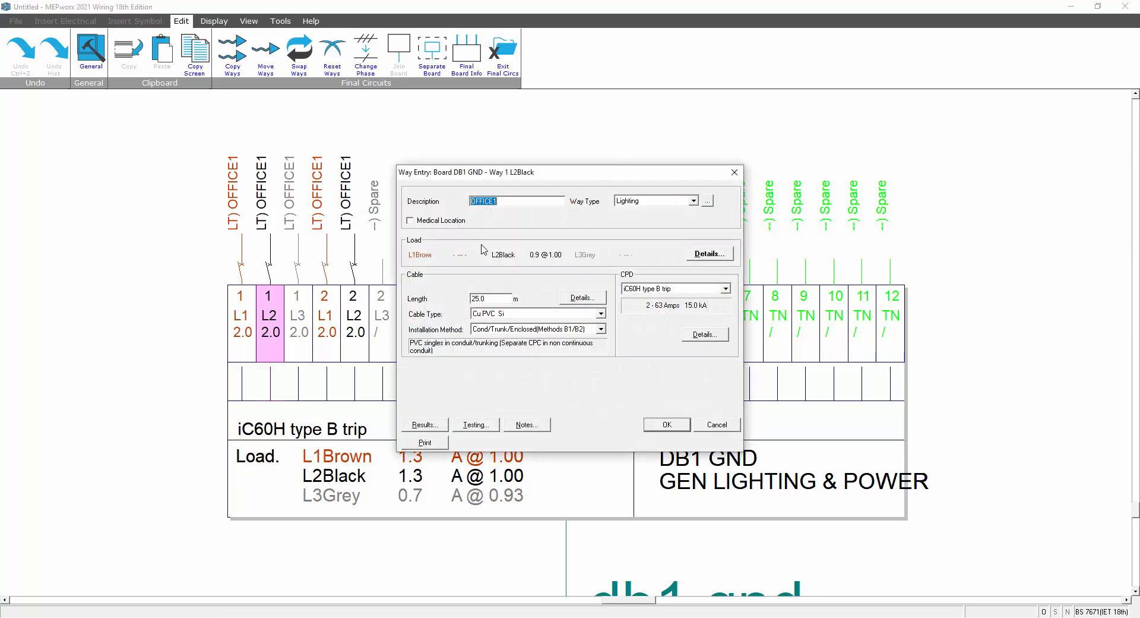
click(503, 203)
double_click(493, 299)
text(30)
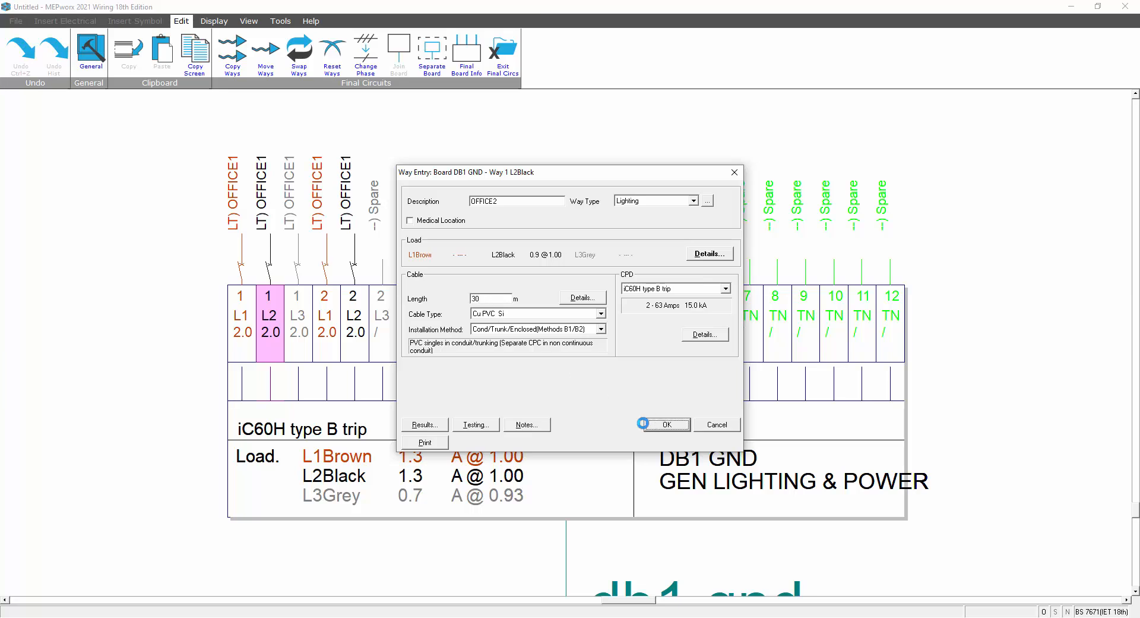
click(659, 424)
Rename way 1 L3 as OFFICE3 and set its cable length to 45 m
double_click(298, 320)
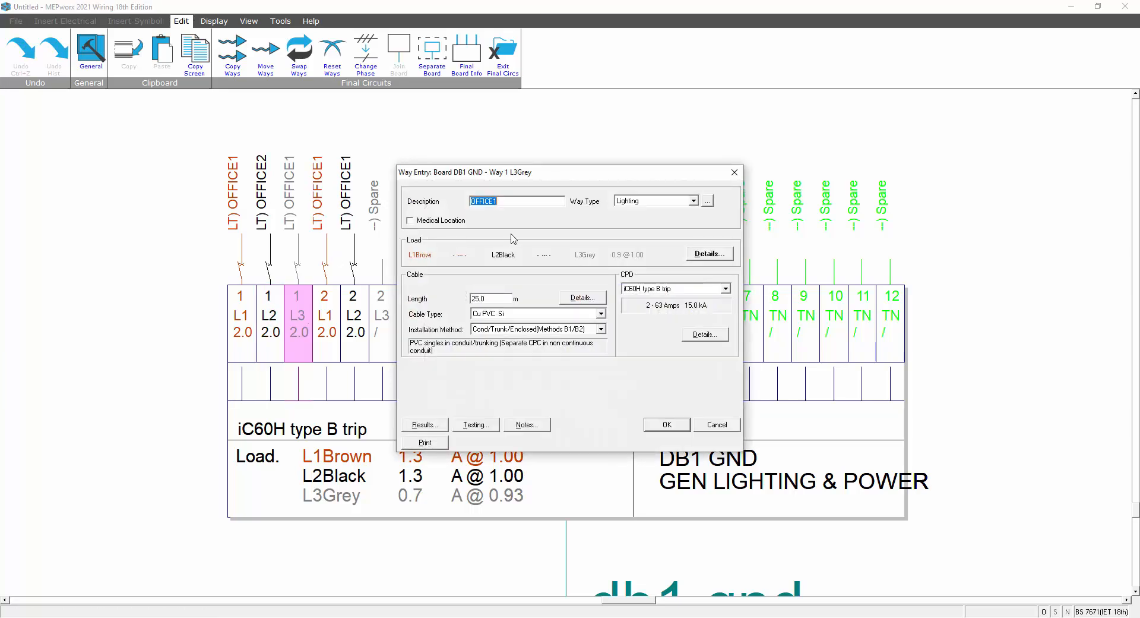
click(497, 203)
text(40)
click(658, 428)
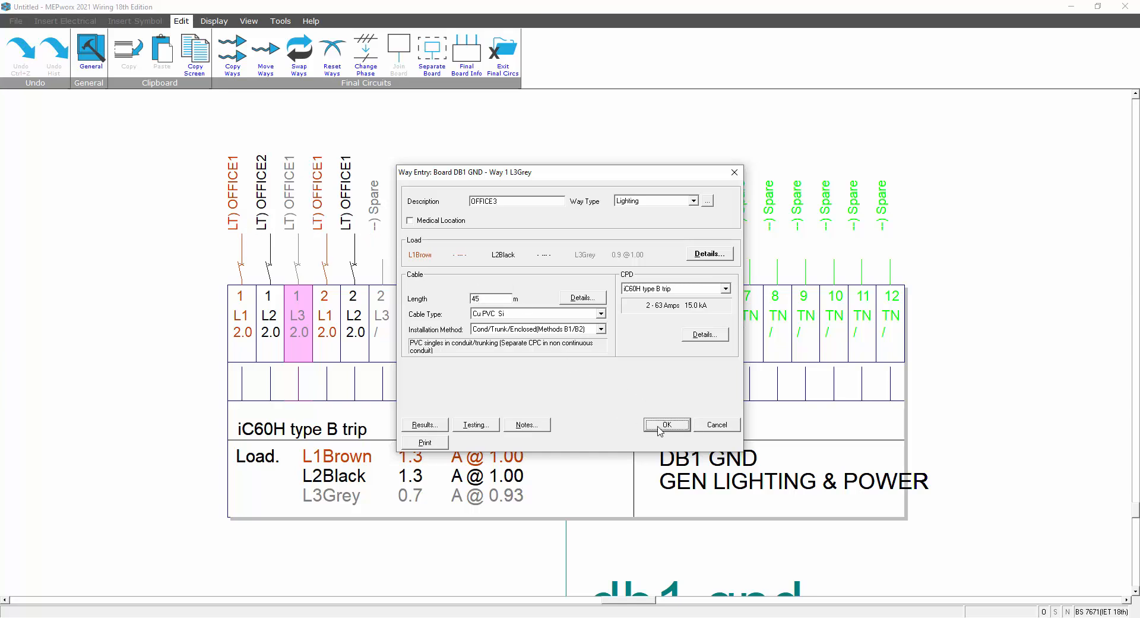
Rename the lighting circuit on way 2 L1 as OFFICE4
double_click(327, 300)
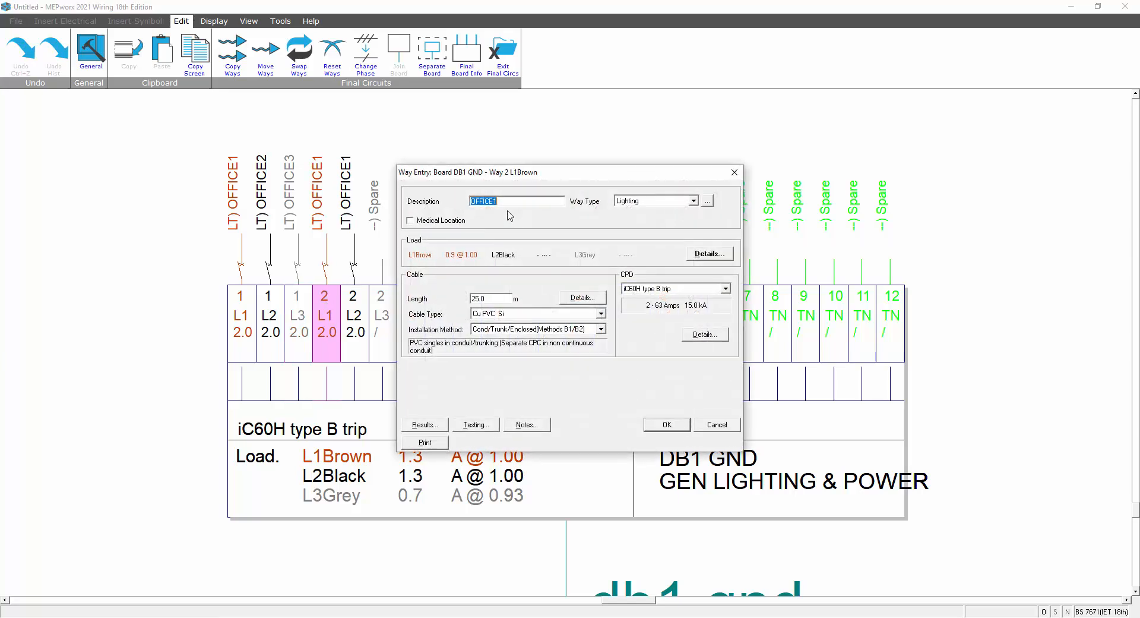
drag(494, 205, 502, 204)
text(4)
click(658, 428)
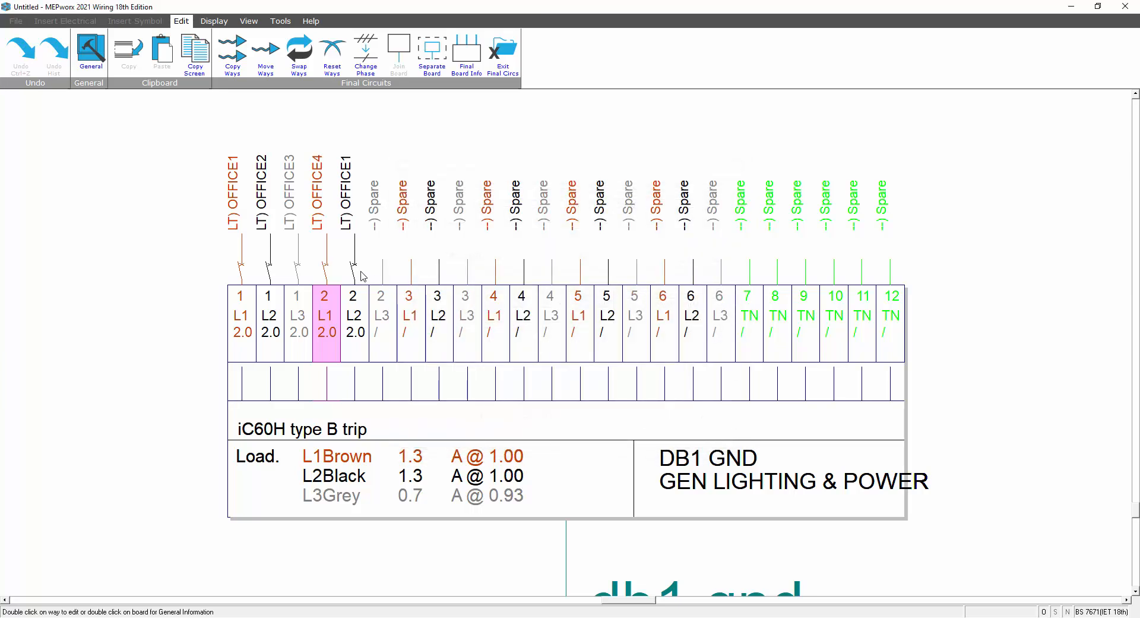
Rename the lighting circuit on way 2 L2 as OFFICE5
double_click(360, 308)
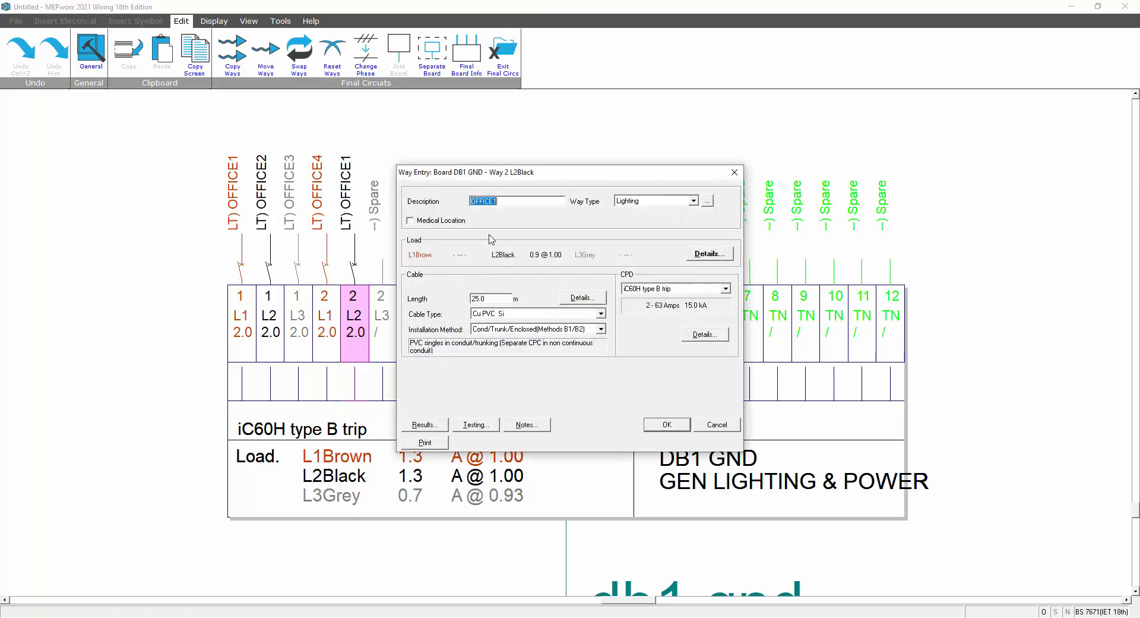
double_click(496, 203)
click(493, 203)
text(5)
click(667, 424)
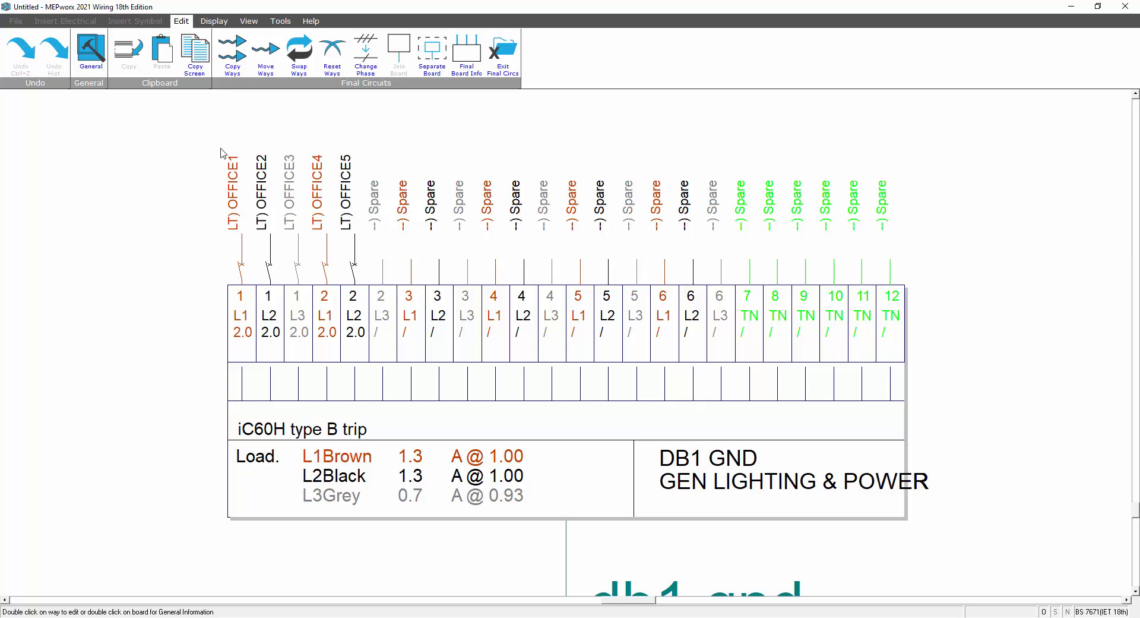
Set the final circuit display options to show way type/description and cable type/size alongside the CPD symbols
click(205, 22)
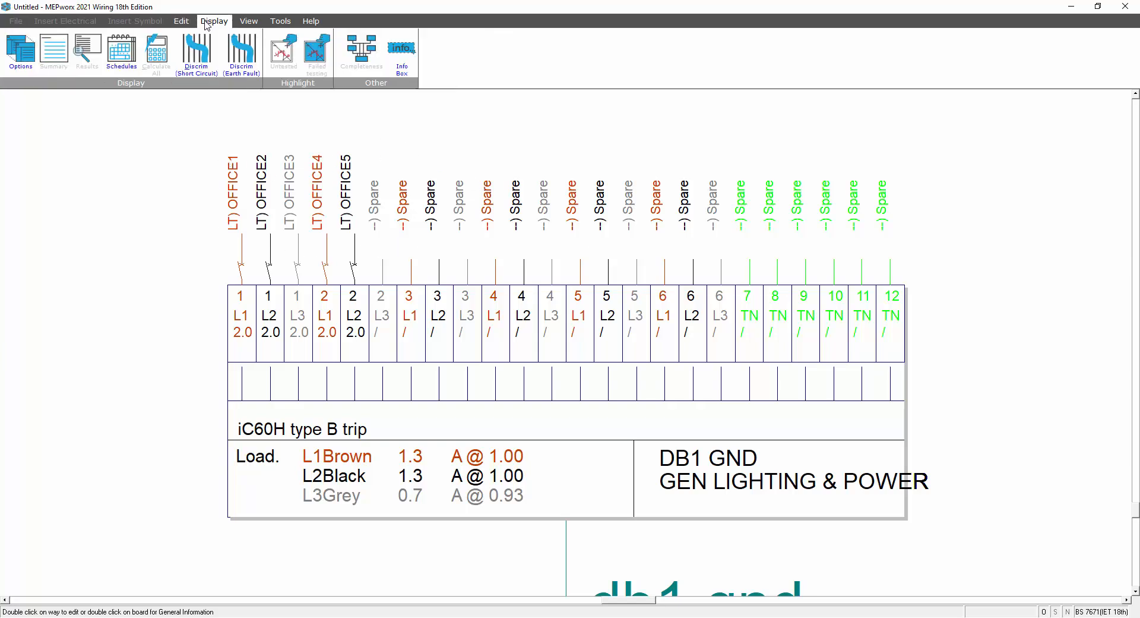
click(12, 52)
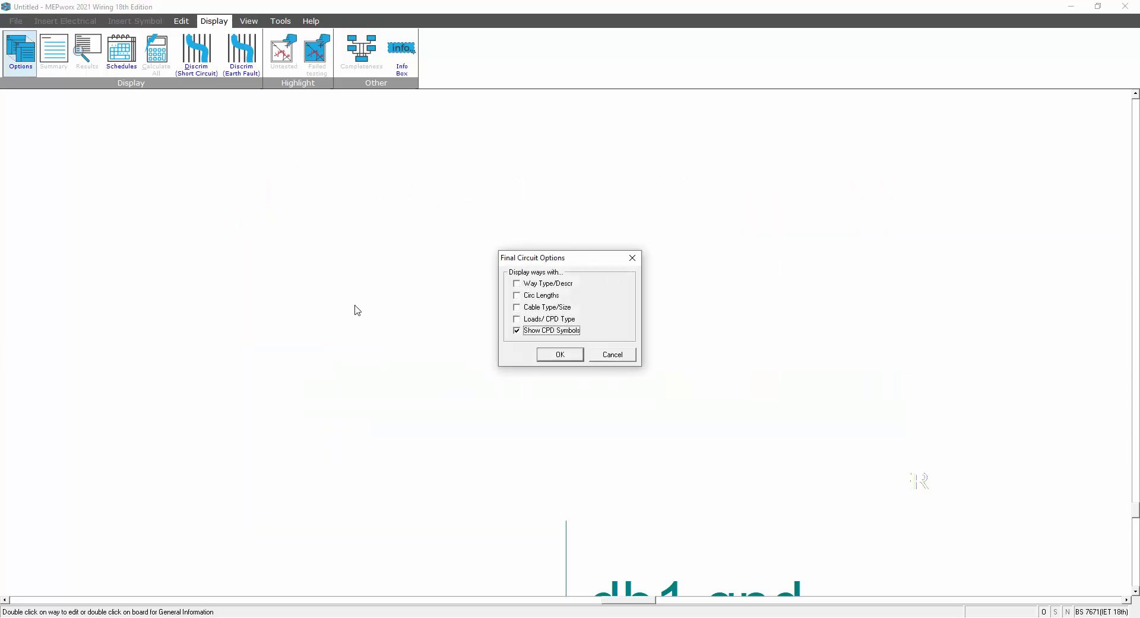
click(516, 308)
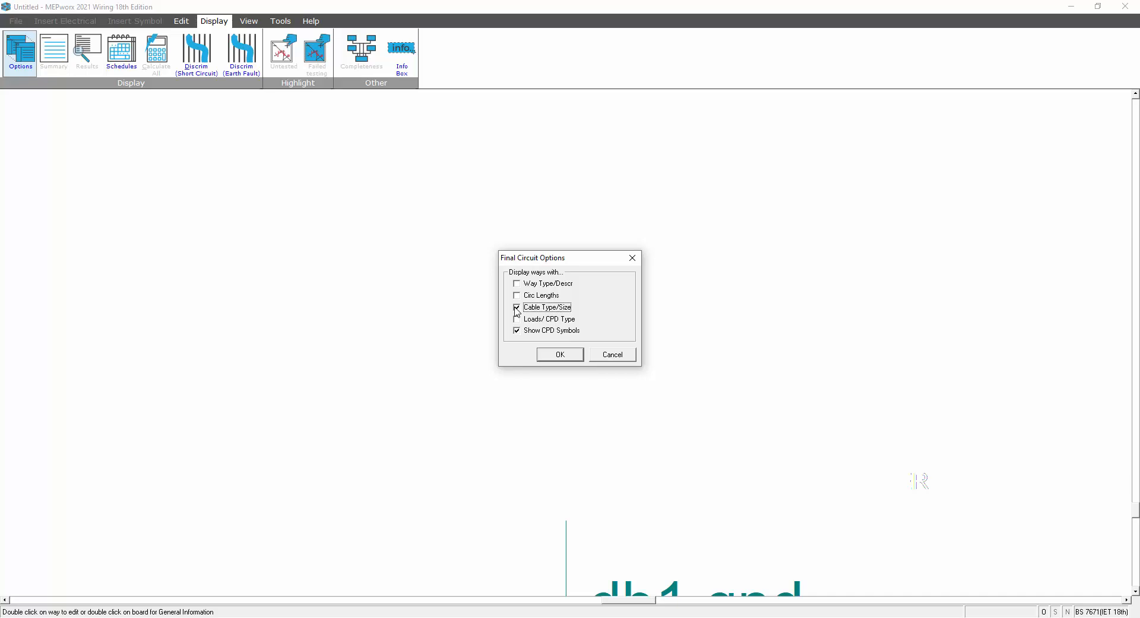
click(518, 320)
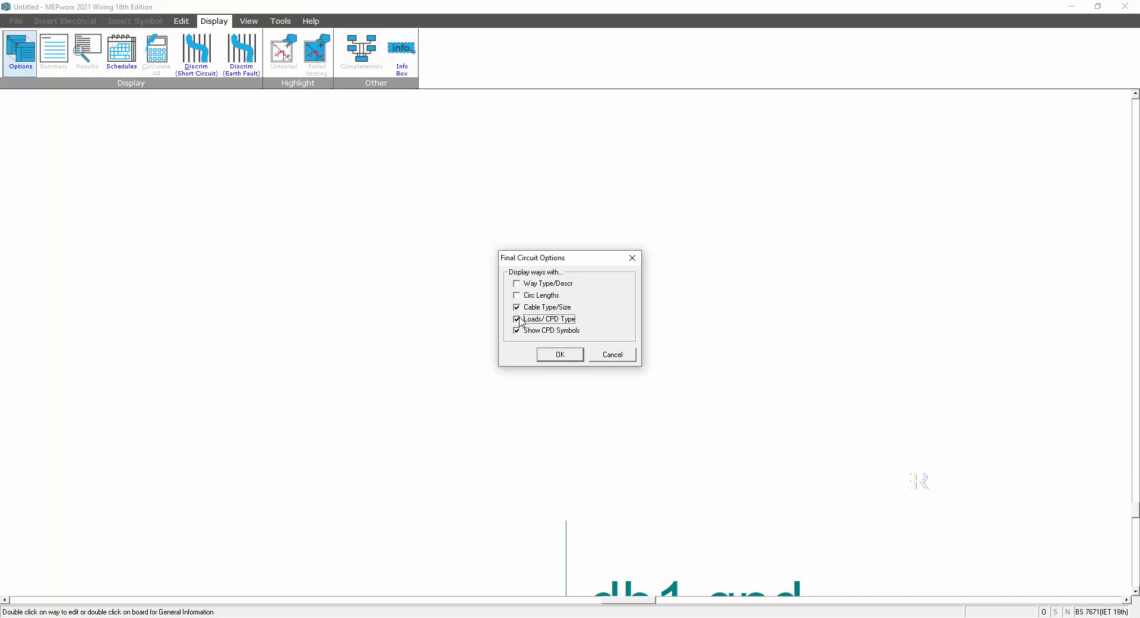
click(516, 320)
click(517, 319)
click(516, 284)
click(553, 353)
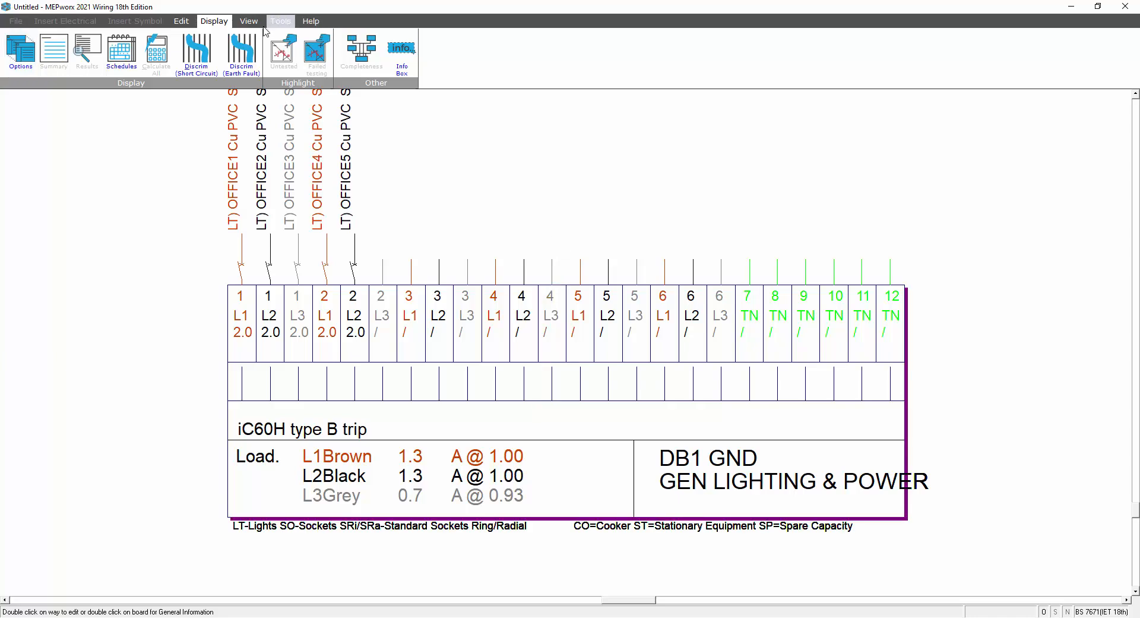
Examine the DB1 GND way labels and the network around the board, and review the entry of its supply cable from MainDB 1
click(242, 21)
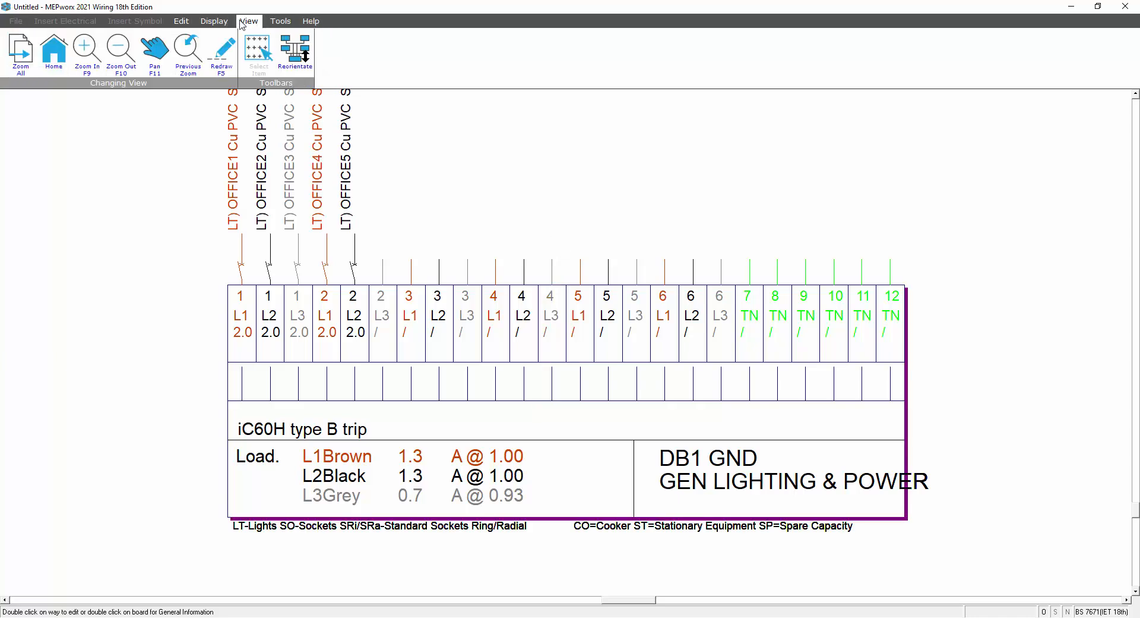
click(88, 58)
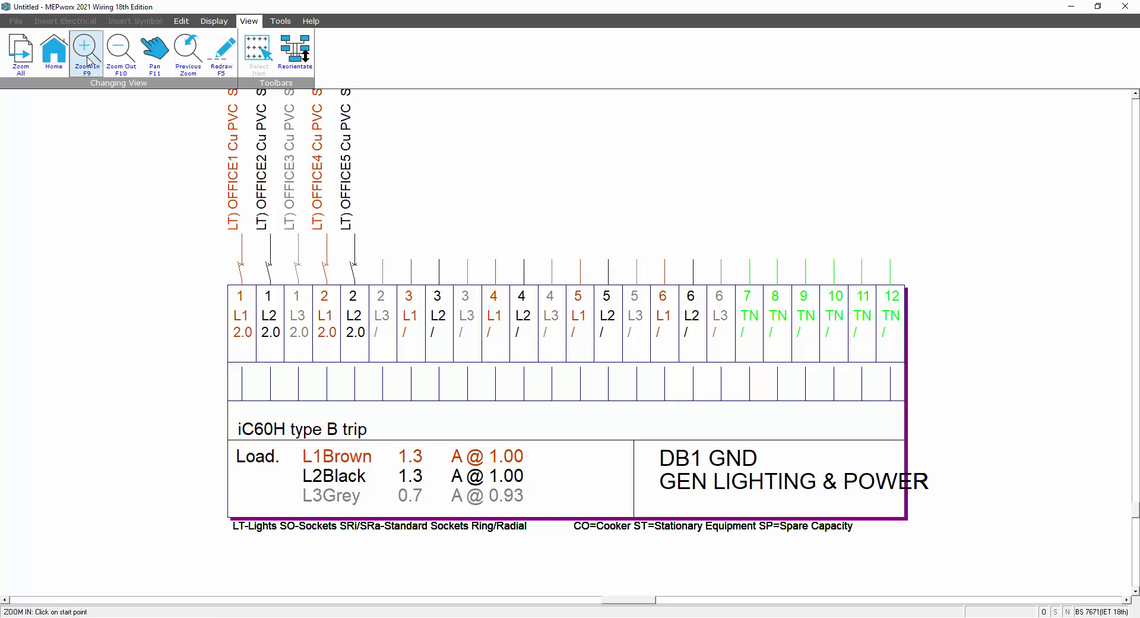
click(120, 60)
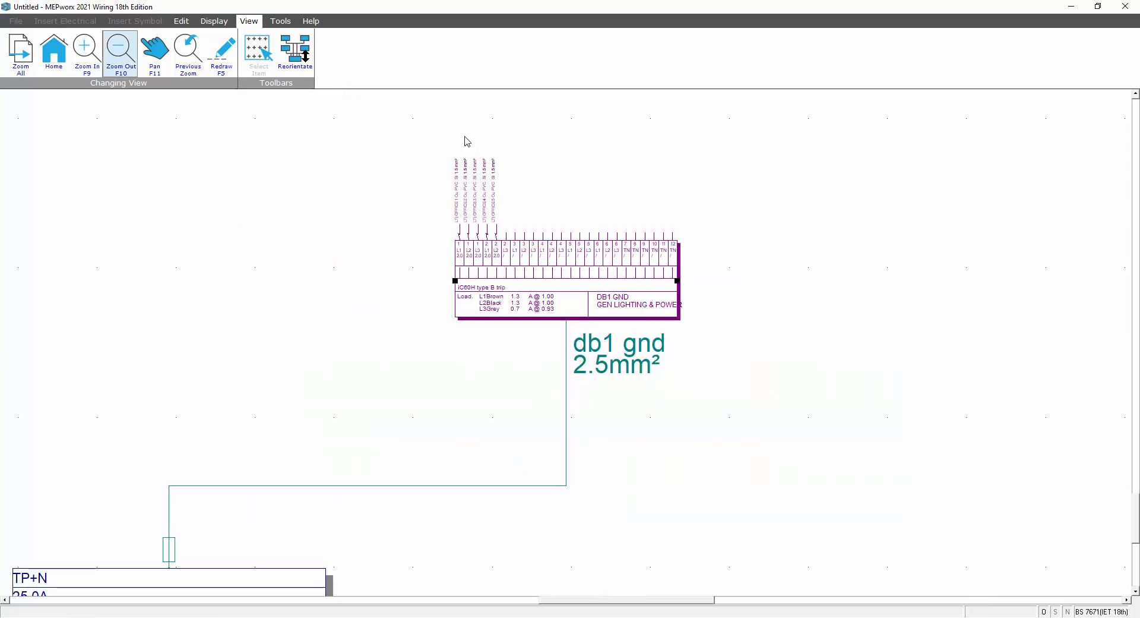
scroll(487, 176, up, 2)
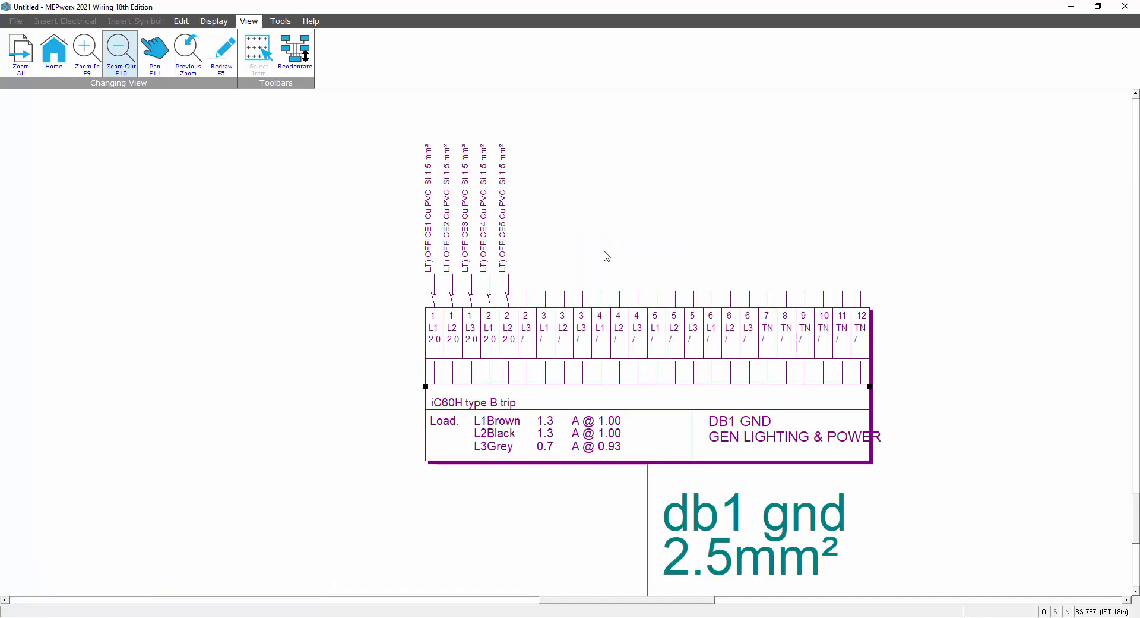
scroll(607, 256, down, 2)
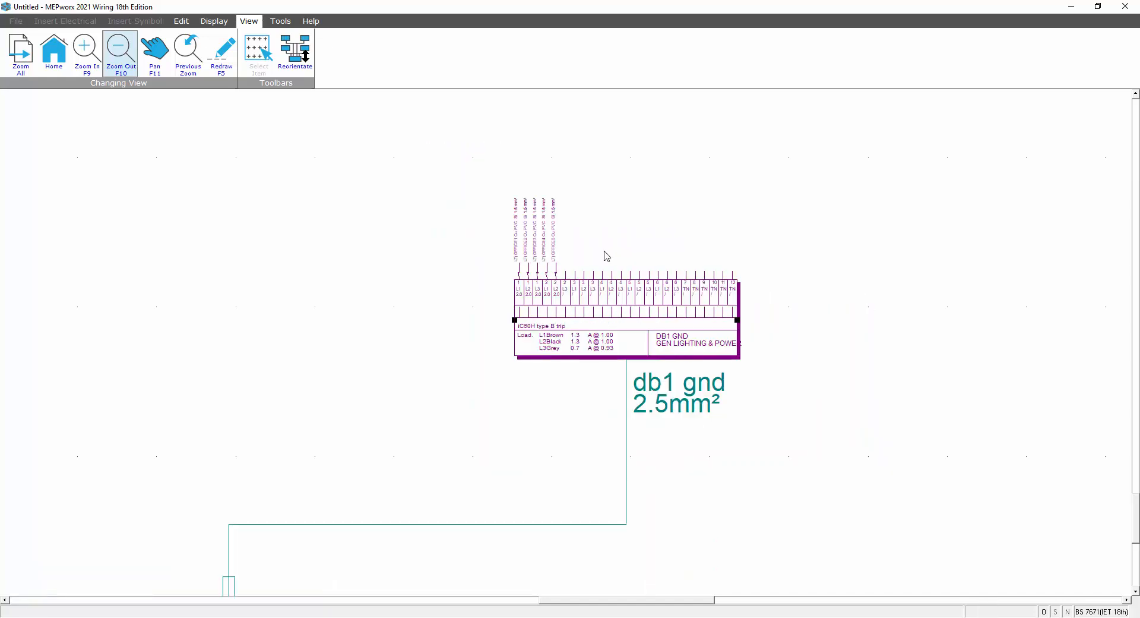
scroll(606, 256, down, 2)
scroll(607, 256, down, 2)
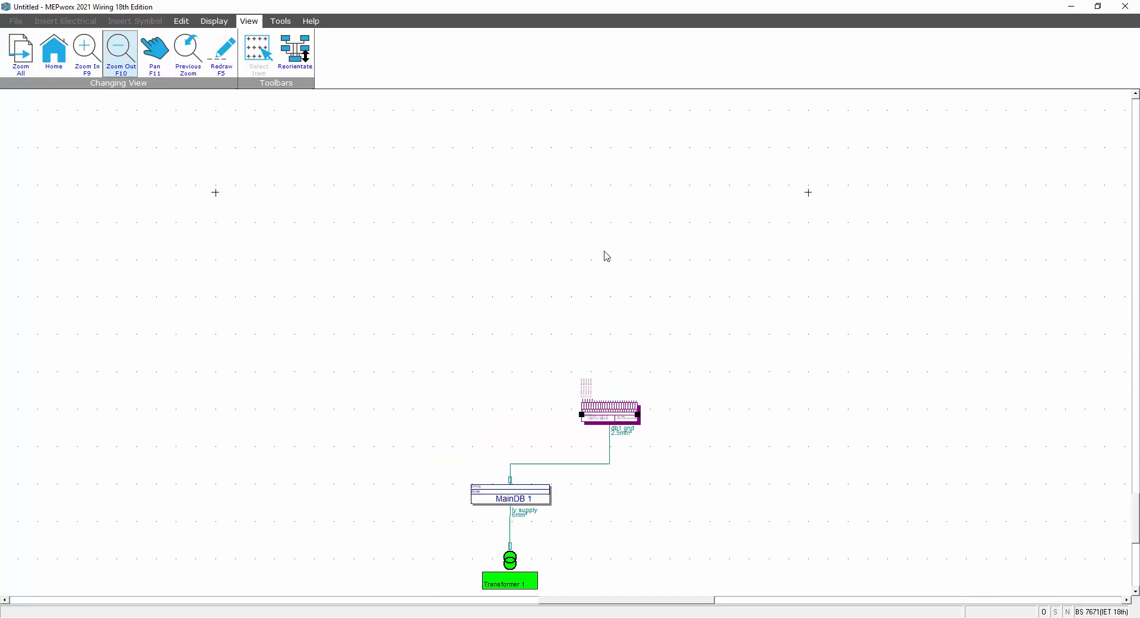
scroll(607, 256, up, 2)
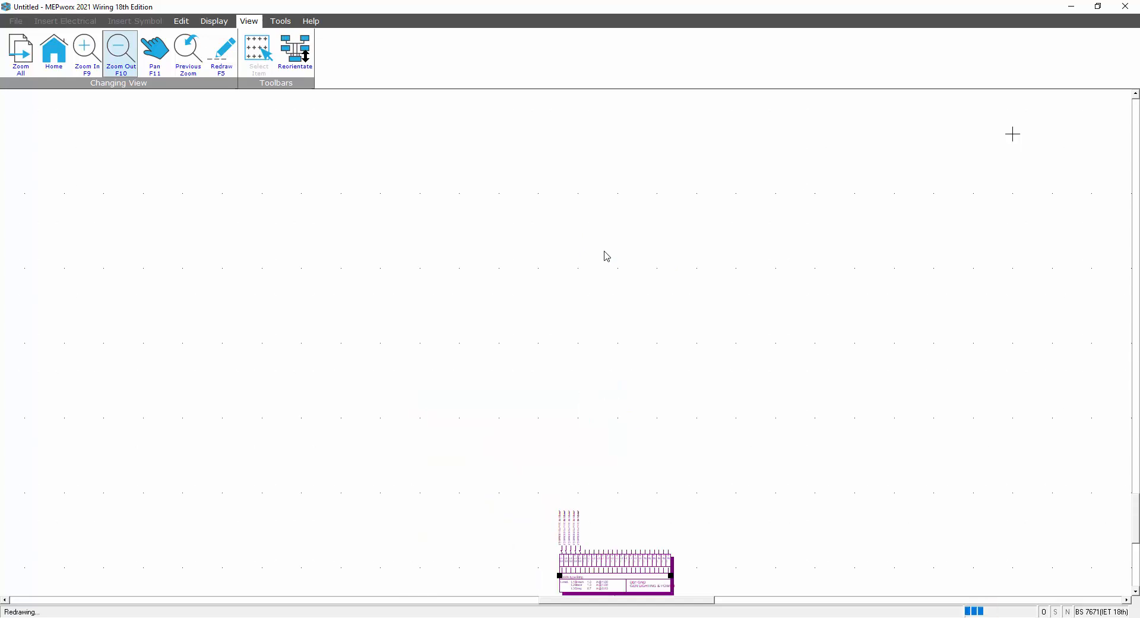
scroll(606, 256, down, 2)
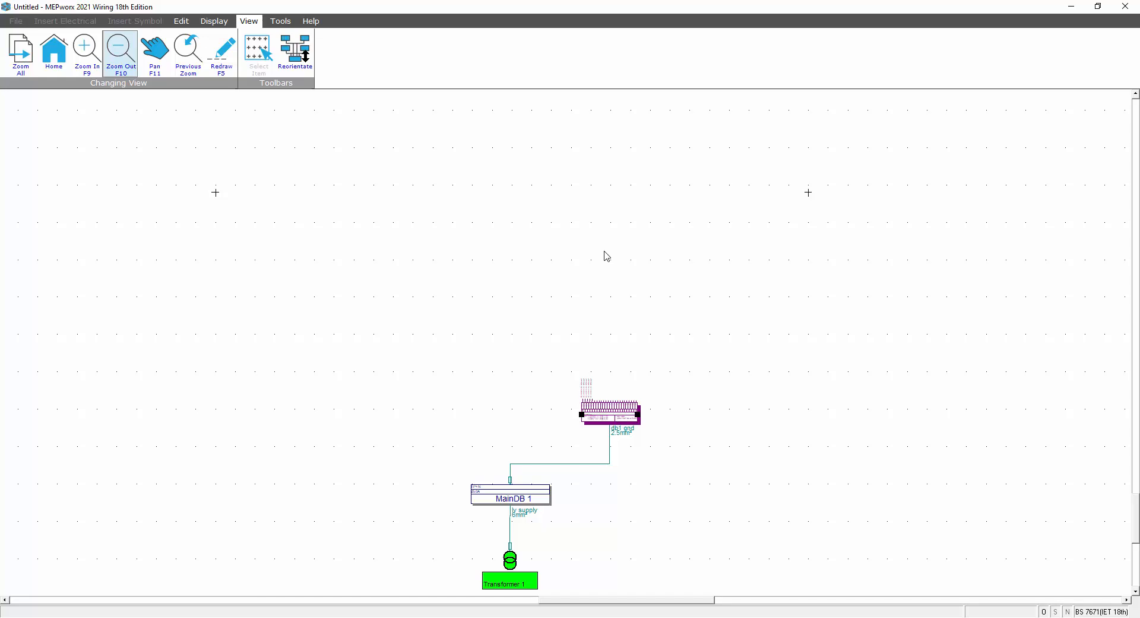
scroll(588, 490, up, 2)
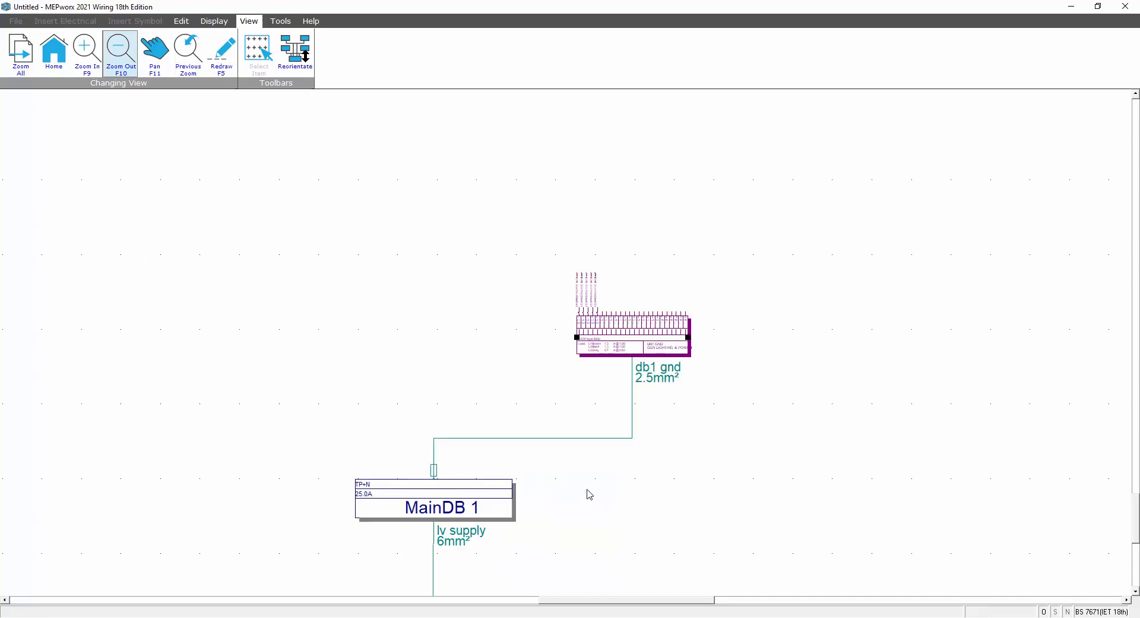
double_click(525, 440)
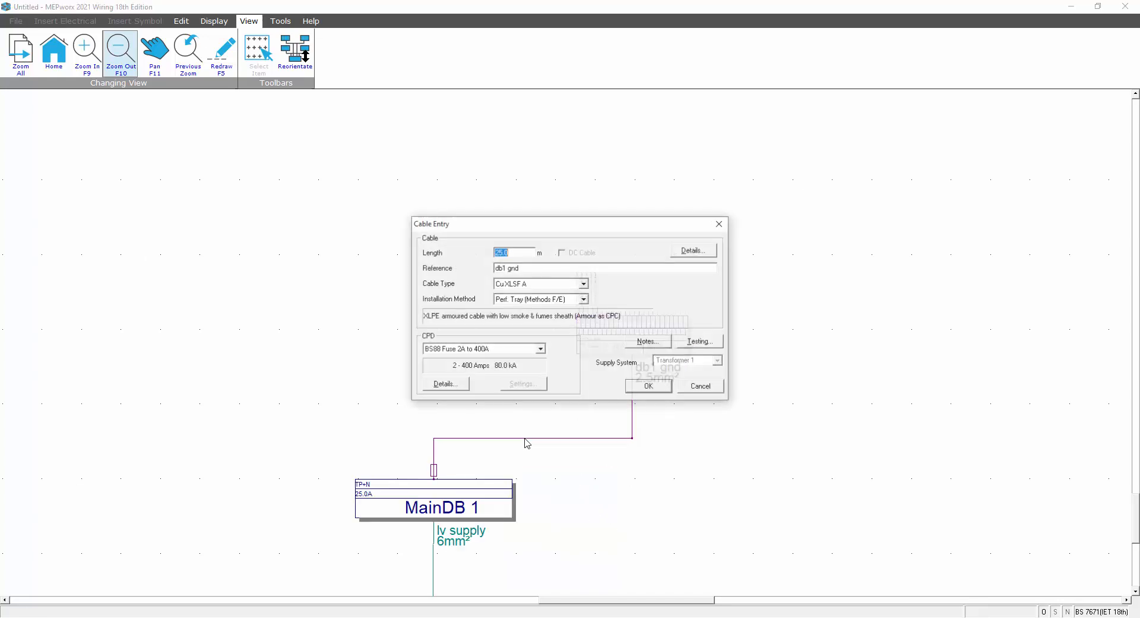
click(702, 387)
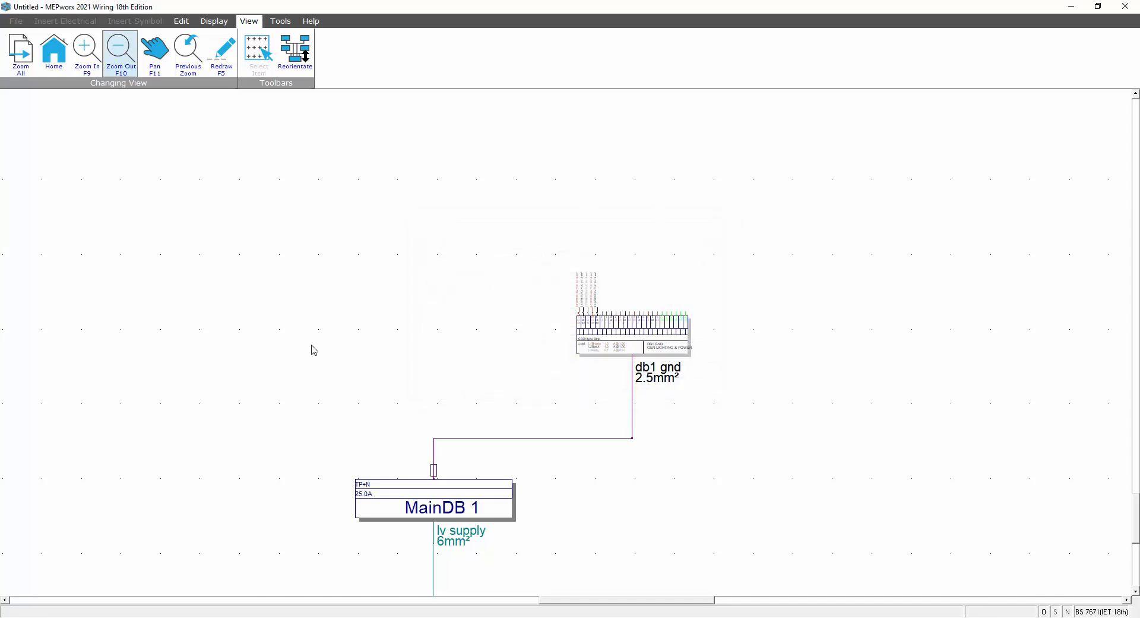
Reopen the final circuit ways of board DB1 GND for editing
click(183, 22)
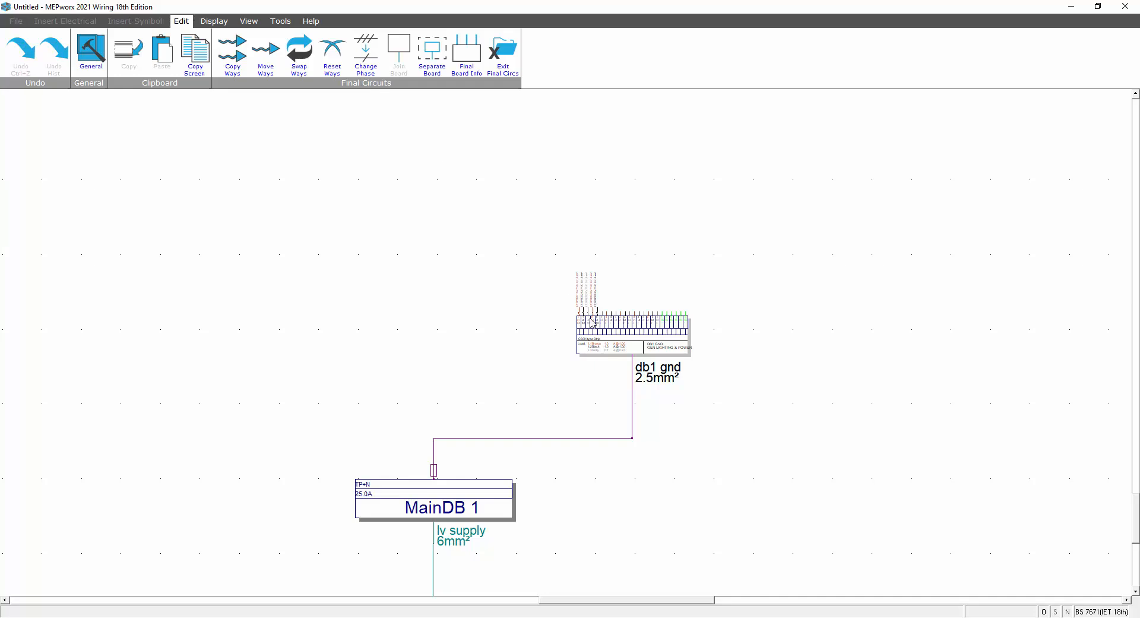
scroll(632, 337, up, 2)
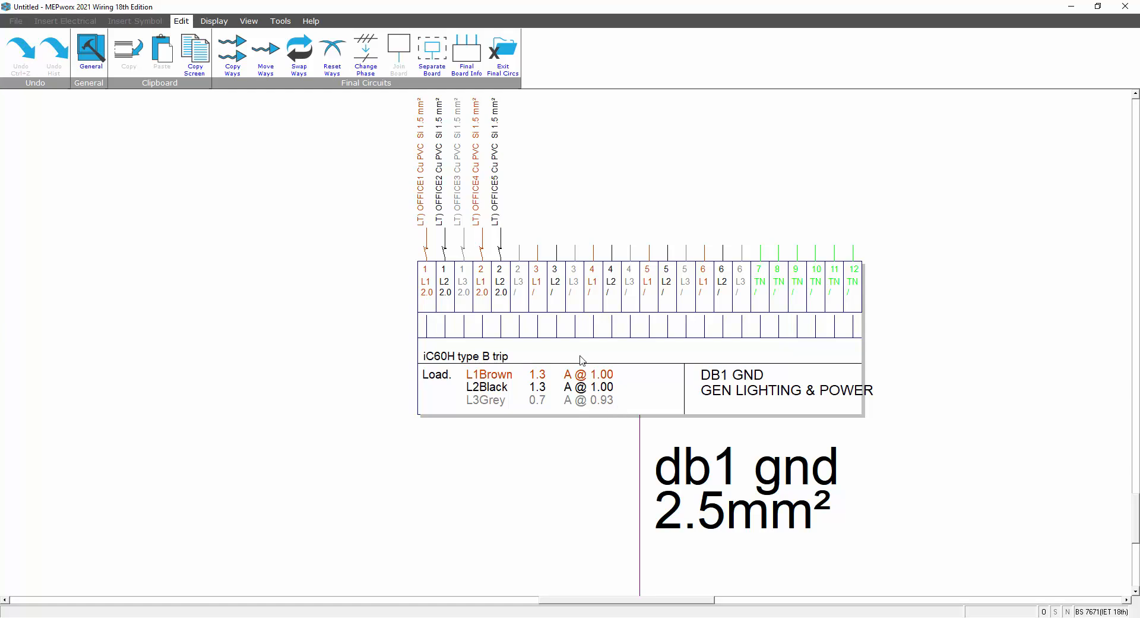
scroll(546, 271, up, 2)
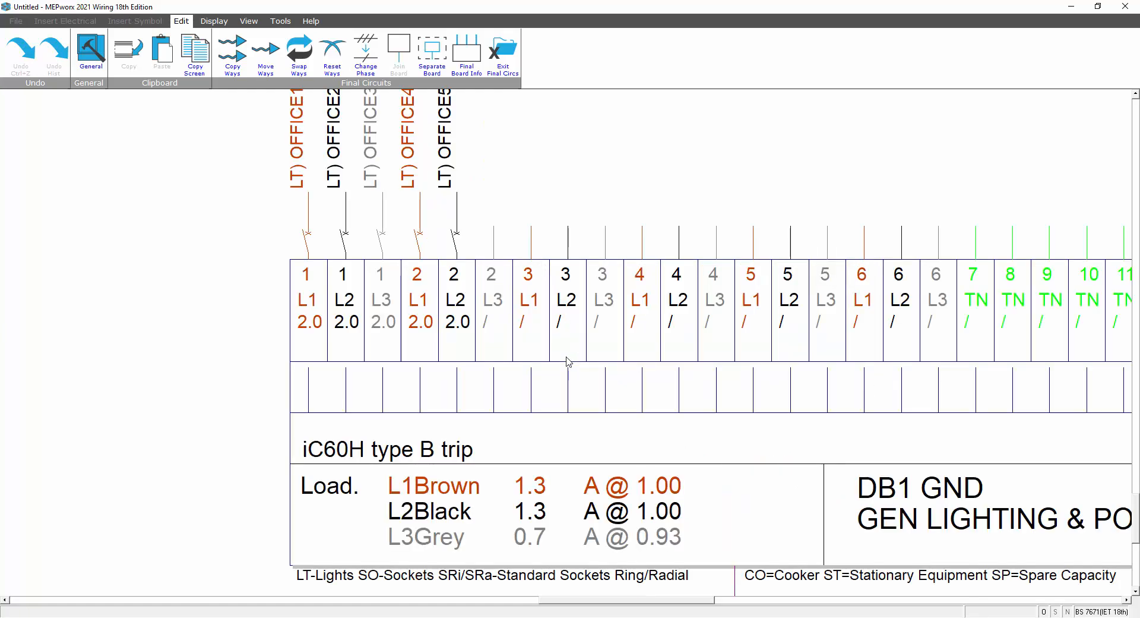
scroll(567, 360, down, 2)
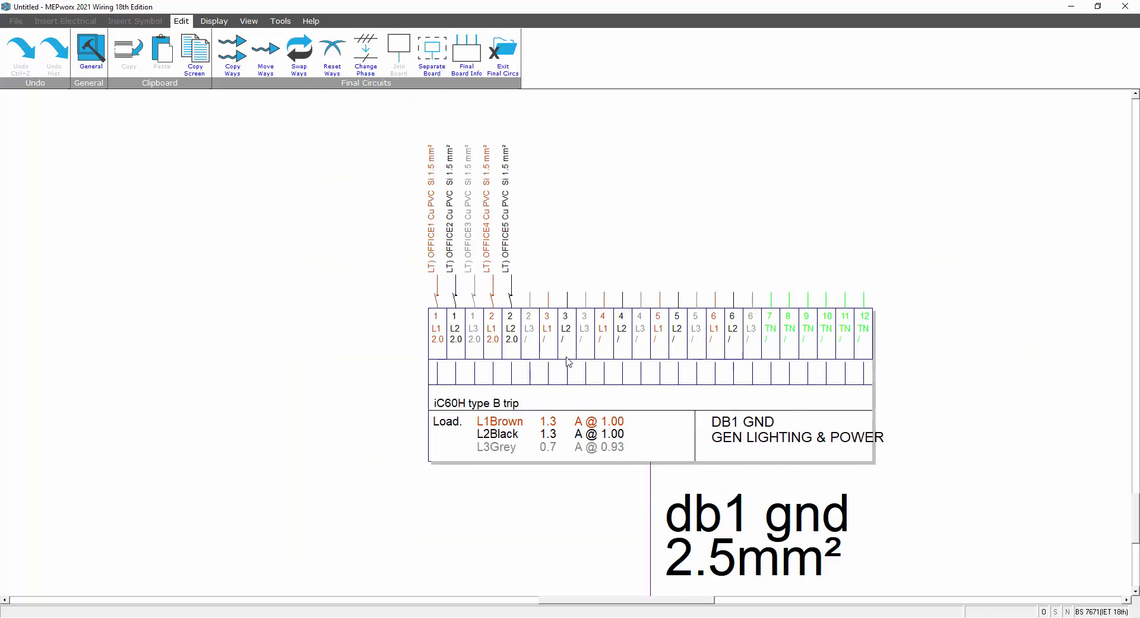
double_click(531, 335)
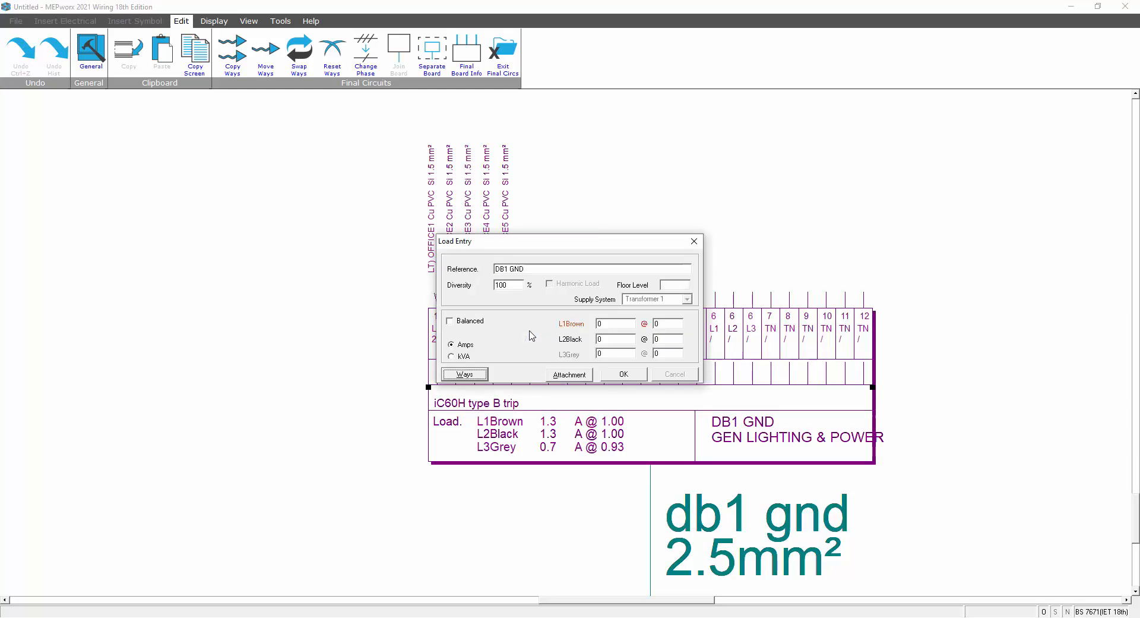
click(484, 375)
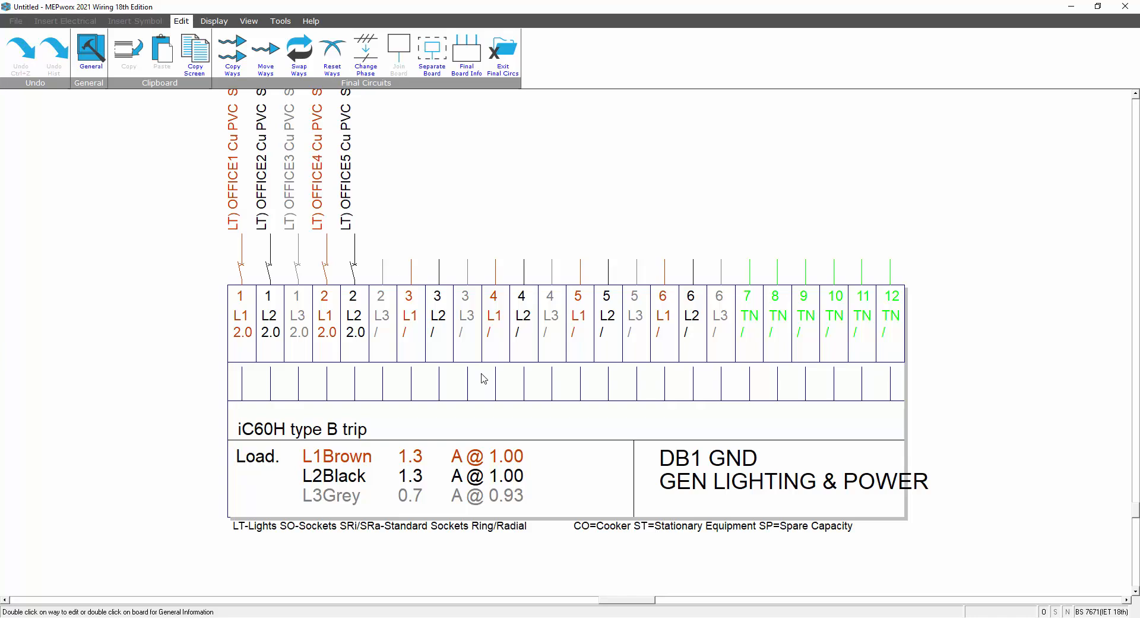
Make way 2 L3 a Standard Sockets circuit described as RING OFFICE 1-4 with a cable length of 80 m
double_click(385, 324)
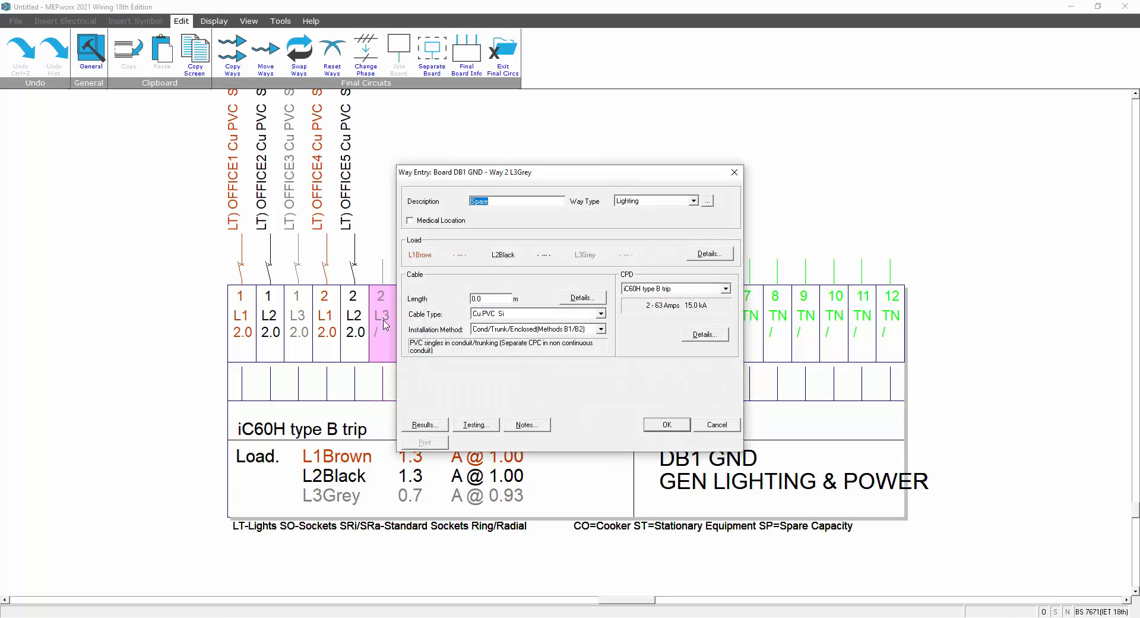
click(693, 201)
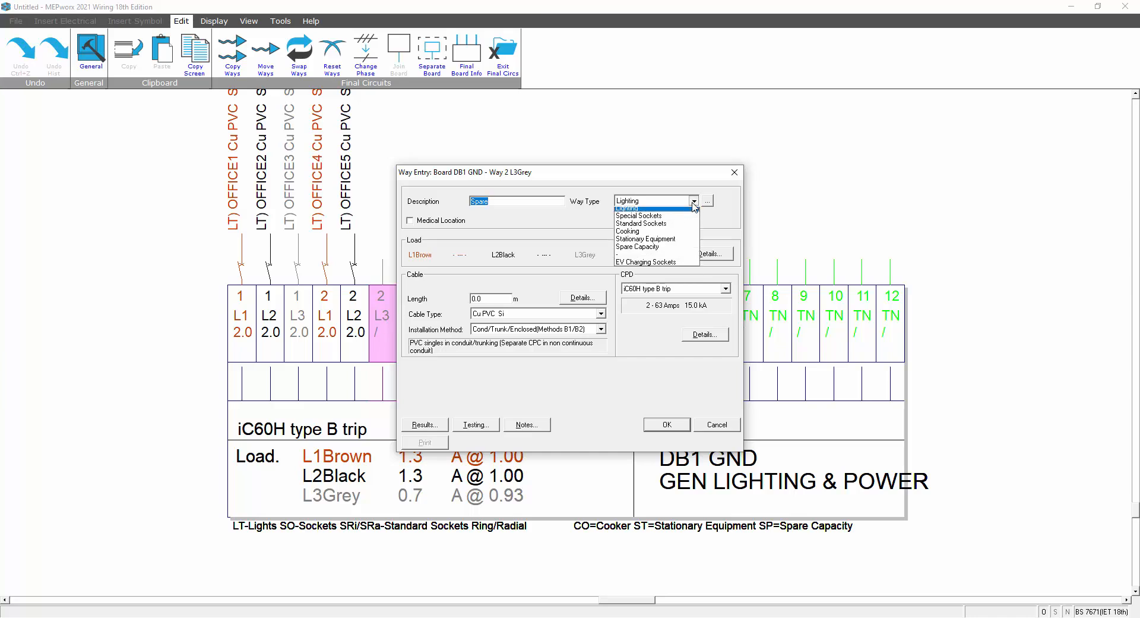
click(659, 226)
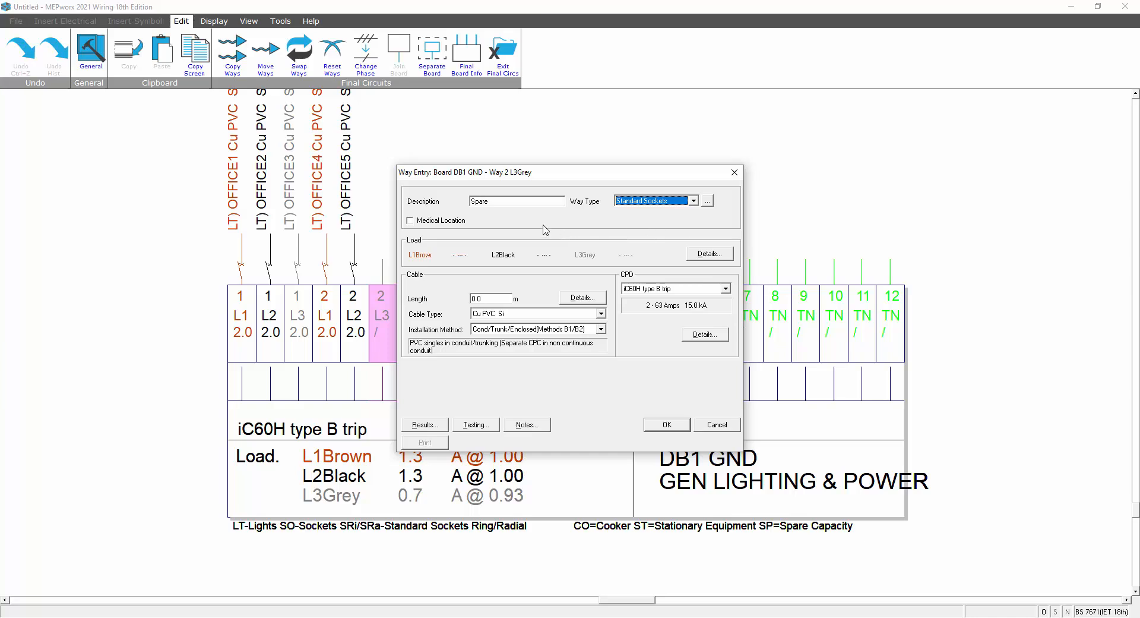
click(509, 202)
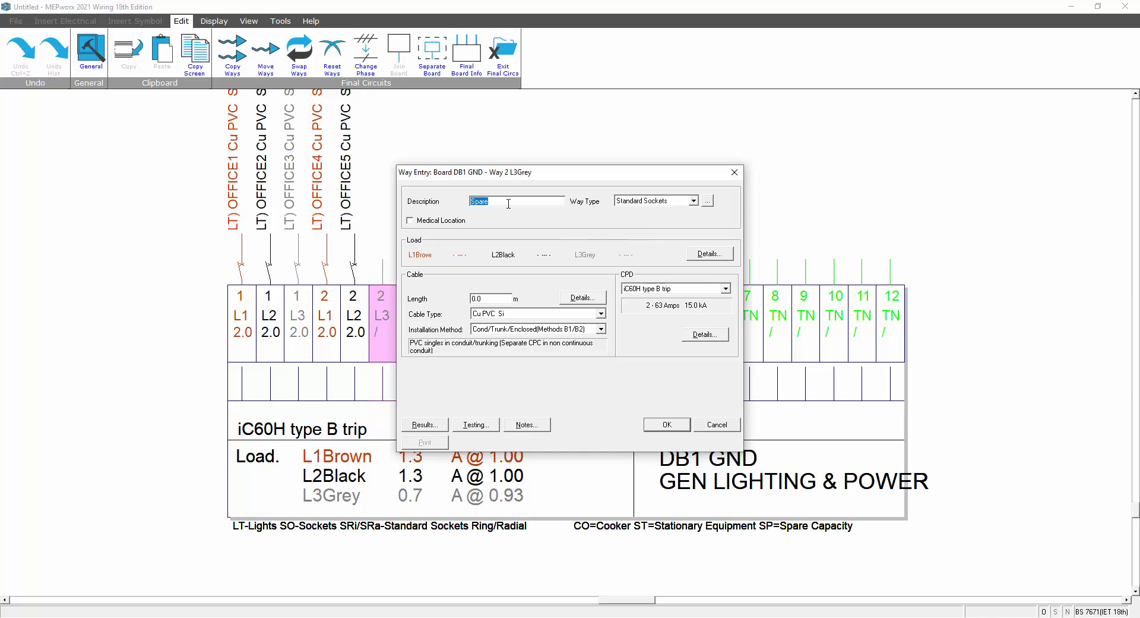
text(RING OFFICE 10)
drag(525, 201, 519, 200)
key(BackSpace)
click(486, 298)
text(80)
Open the socket load details of way 2 L3 and set the way load to 32 A
click(695, 254)
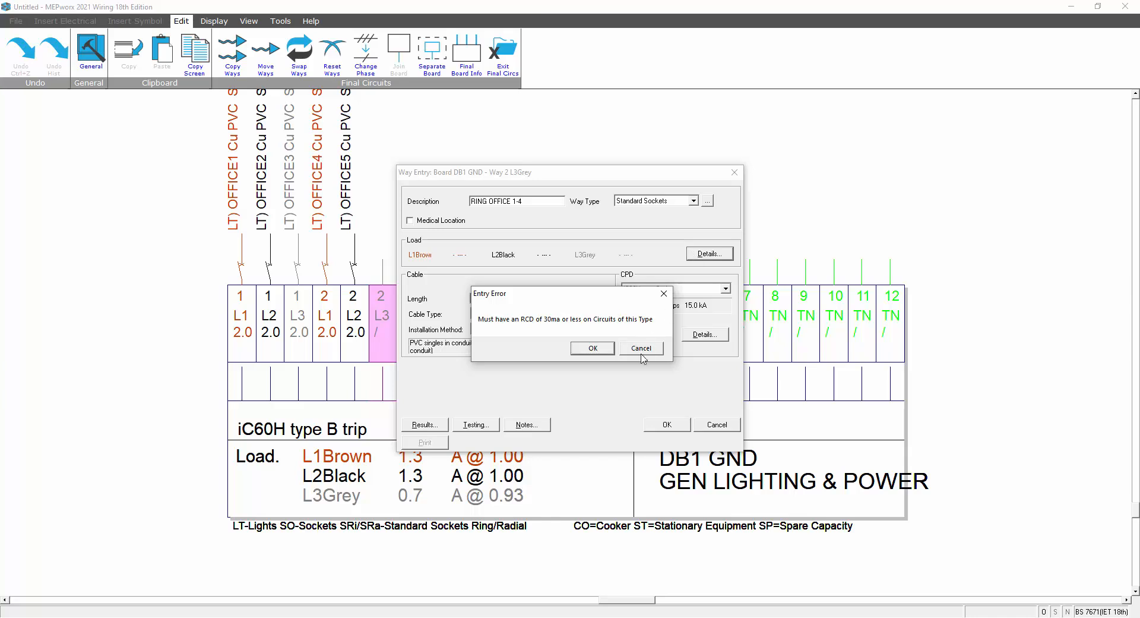
click(592, 349)
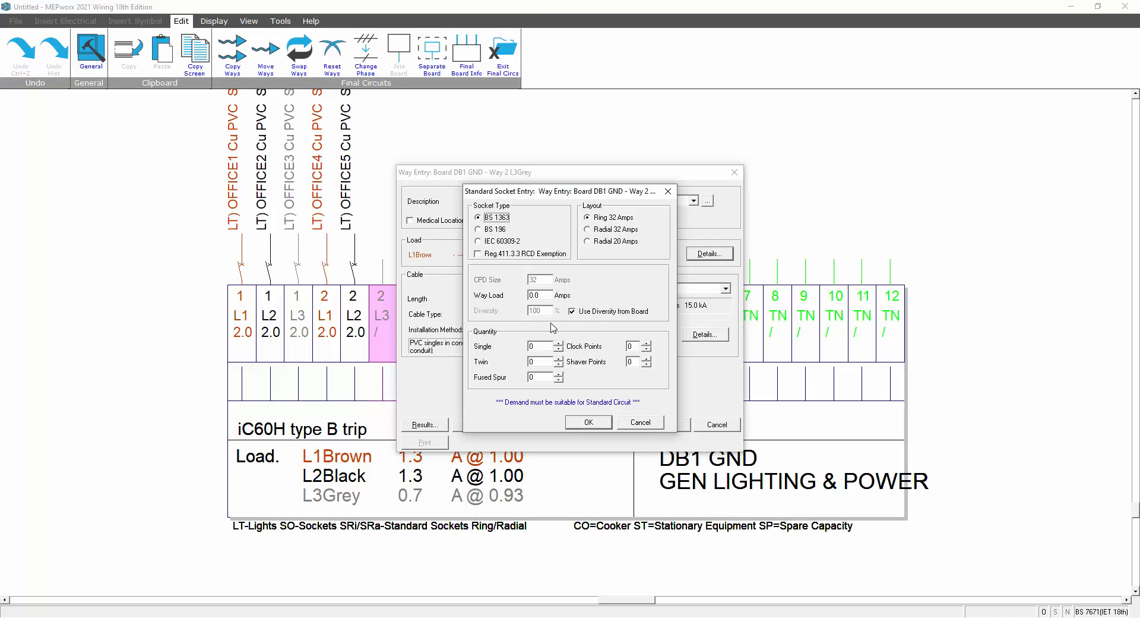
double_click(545, 295)
text(32)
click(571, 312)
double_click(542, 312)
text(59)
double_click(535, 310)
text(100)
click(572, 312)
Set the ring circuit's way load to 18 A and enter its quantities of single and twin sockets
double_click(537, 295)
text(1)
double_click(532, 294)
click(558, 344)
click(559, 344)
click(559, 359)
click(559, 358)
click(559, 359)
click(559, 358)
click(559, 358)
click(594, 426)
click(587, 429)
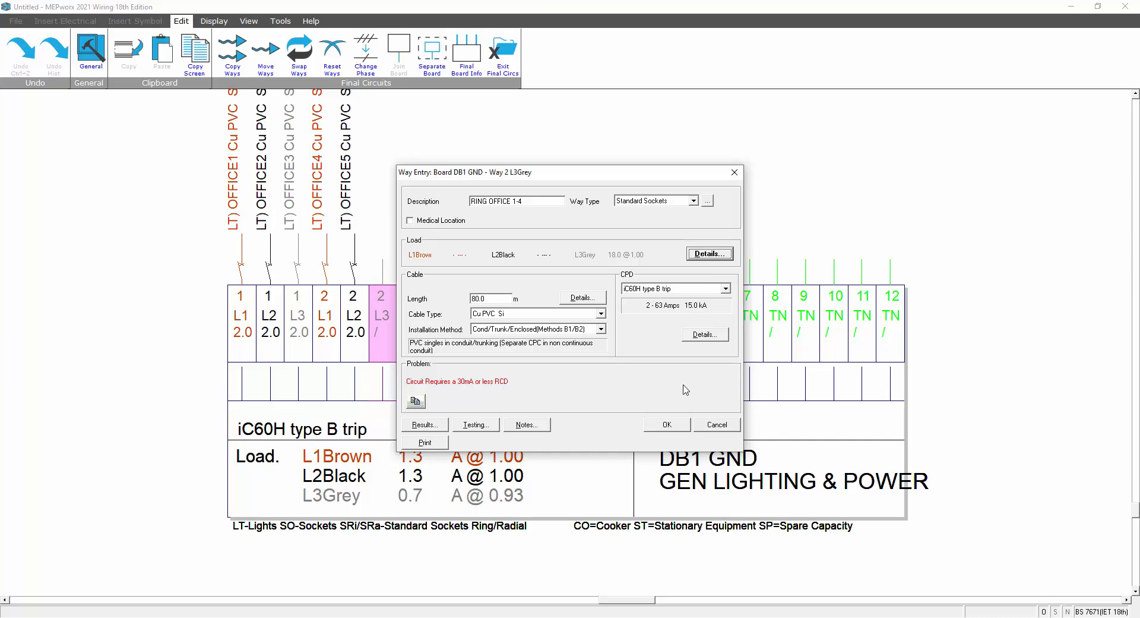
Add a generic RCD with a fixed size of 30mA to the protective device of way 2 L3 and accept the way
click(729, 291)
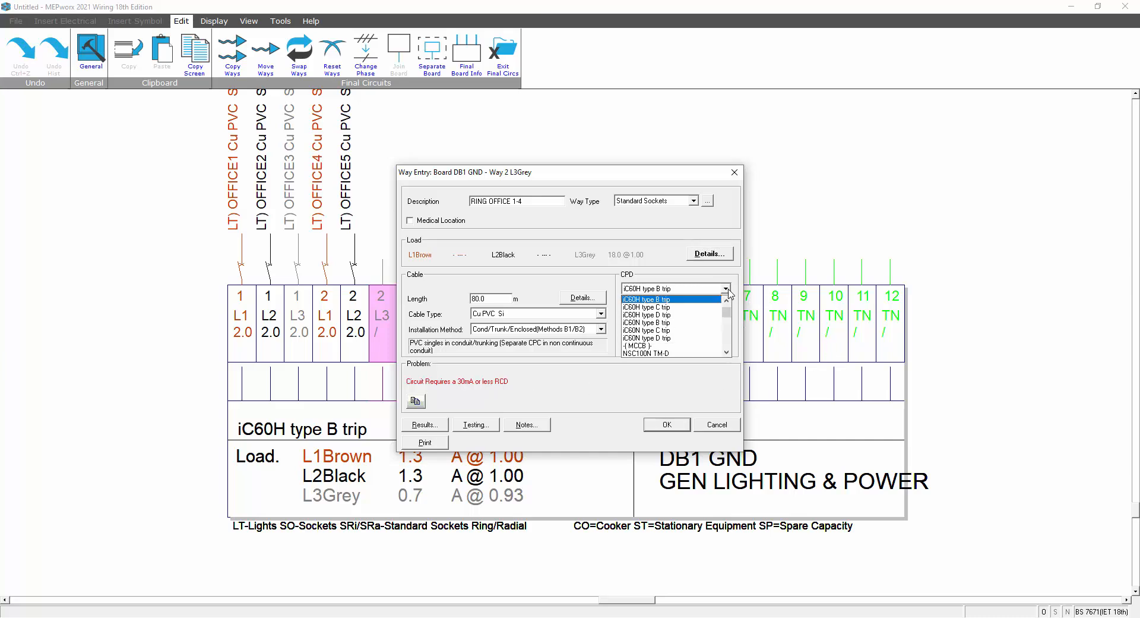
click(729, 291)
click(708, 336)
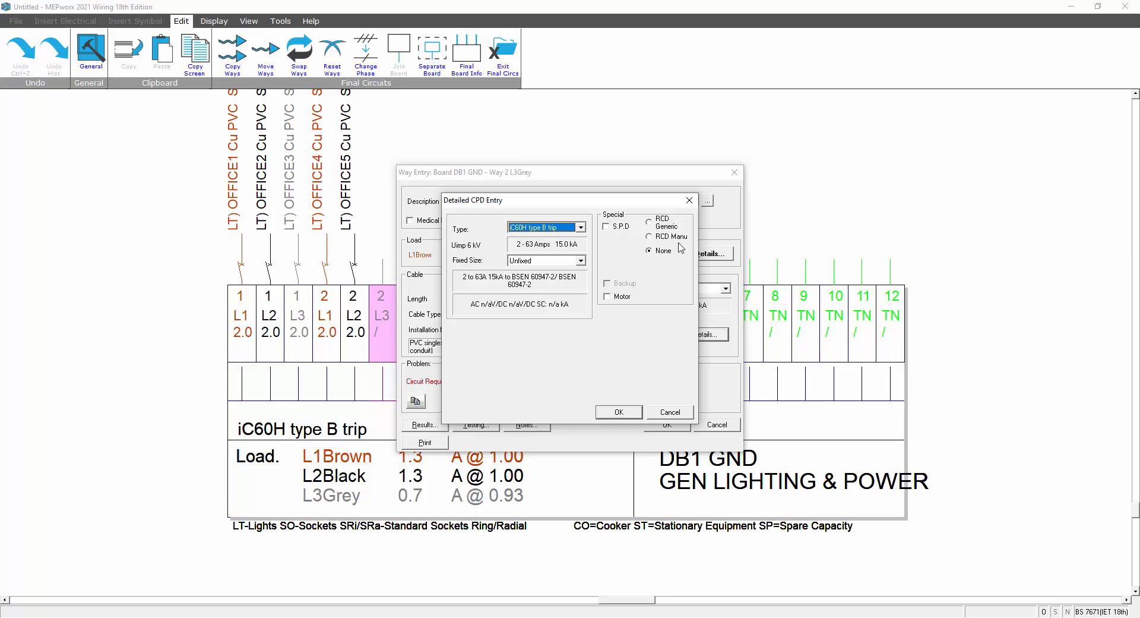
click(653, 224)
click(676, 269)
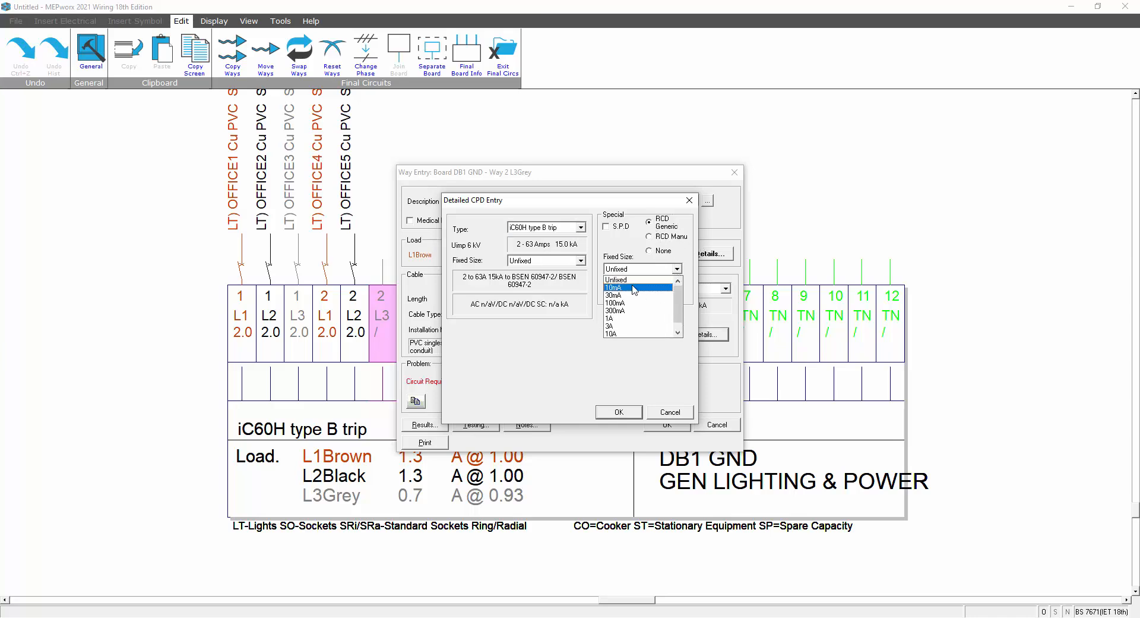
click(665, 286)
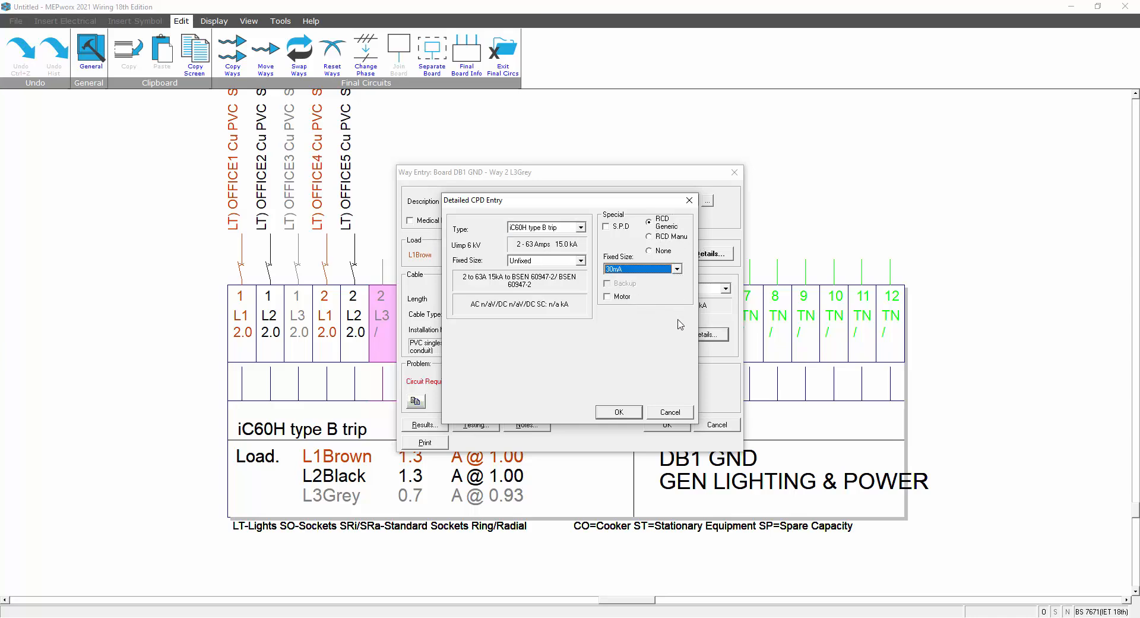
click(629, 414)
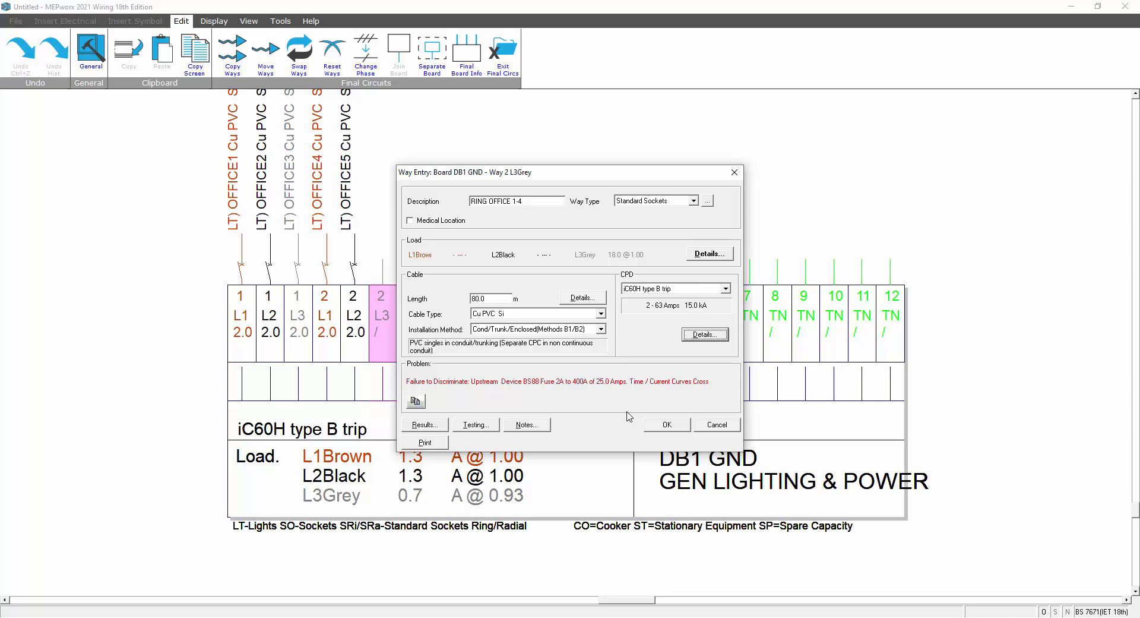
click(669, 426)
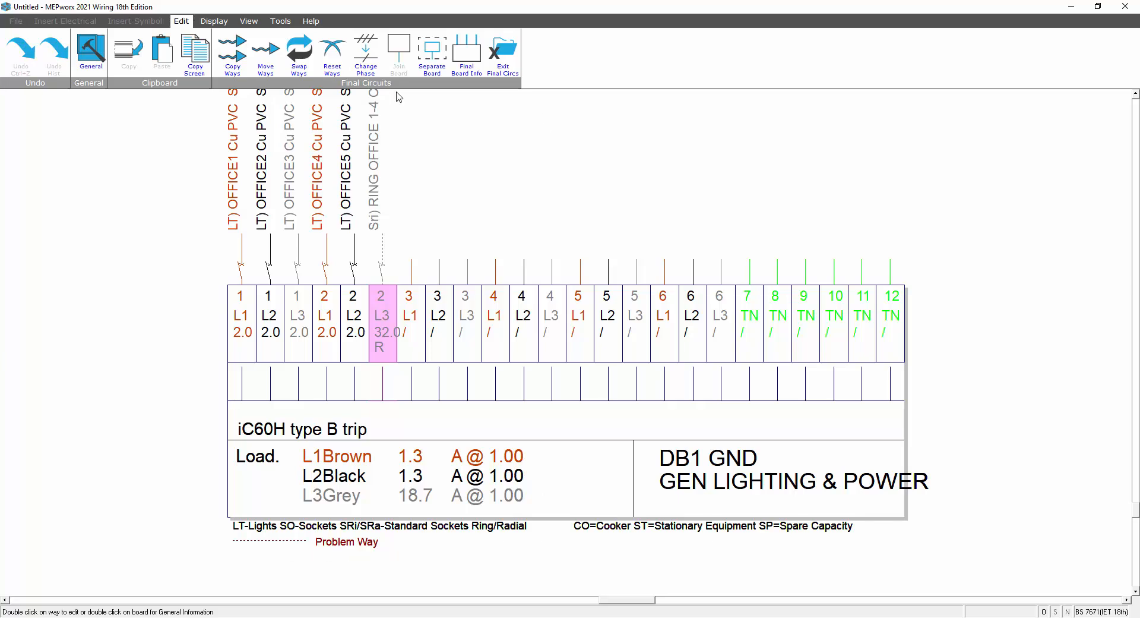
Check the problem on way 2 L3 and examine its time/current curves in a short circuit discrimination study
double_click(384, 314)
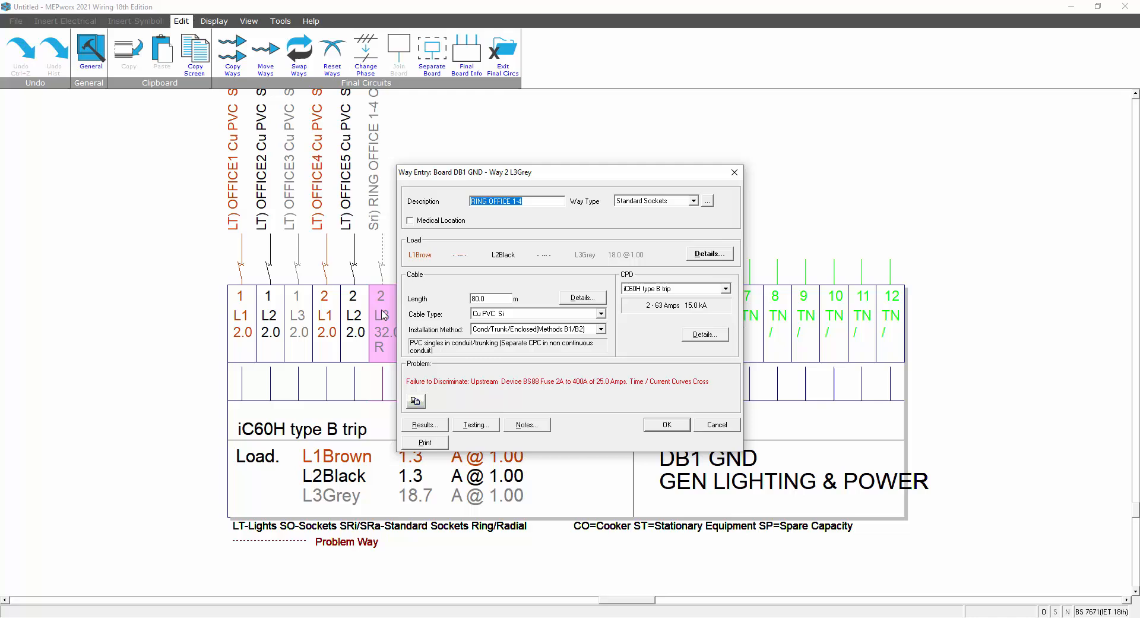
click(678, 424)
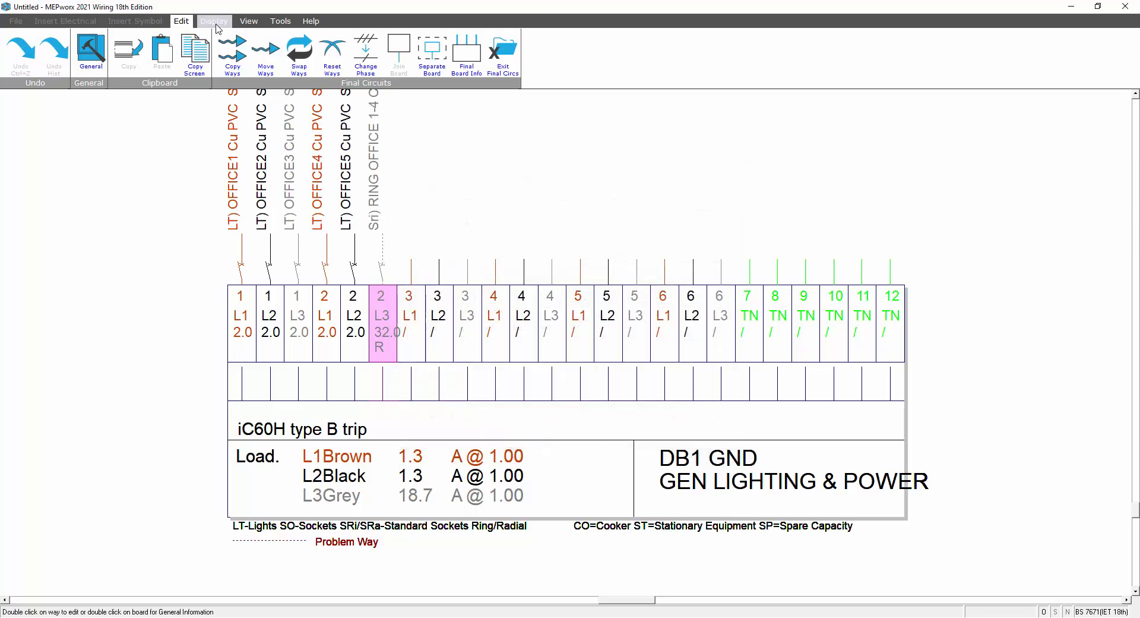
click(214, 21)
click(200, 54)
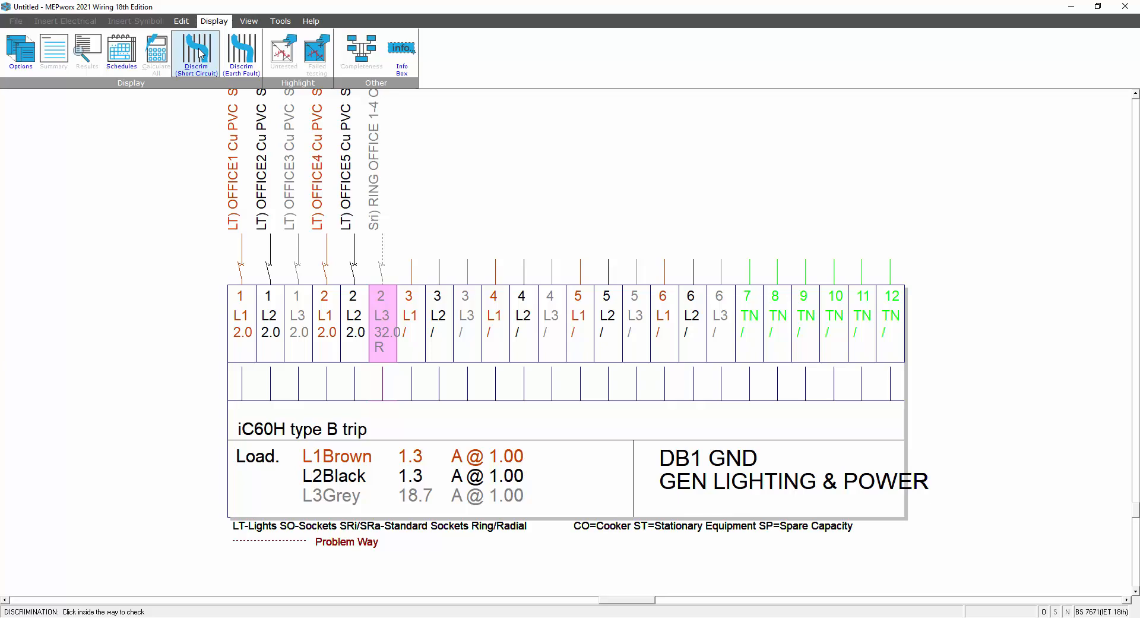
click(391, 320)
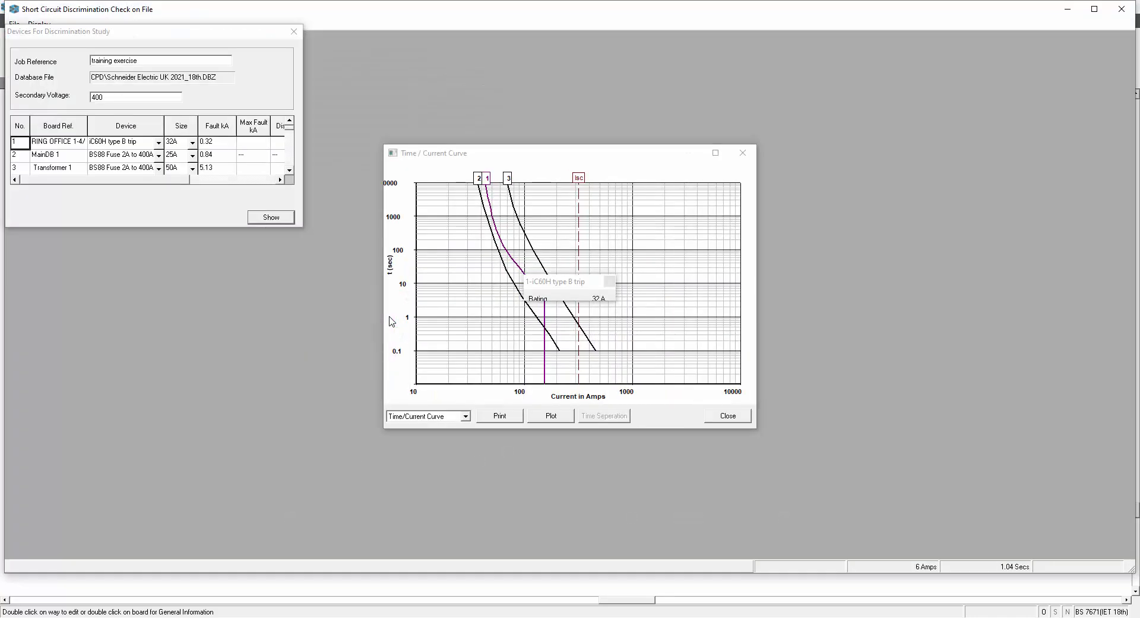
click(589, 282)
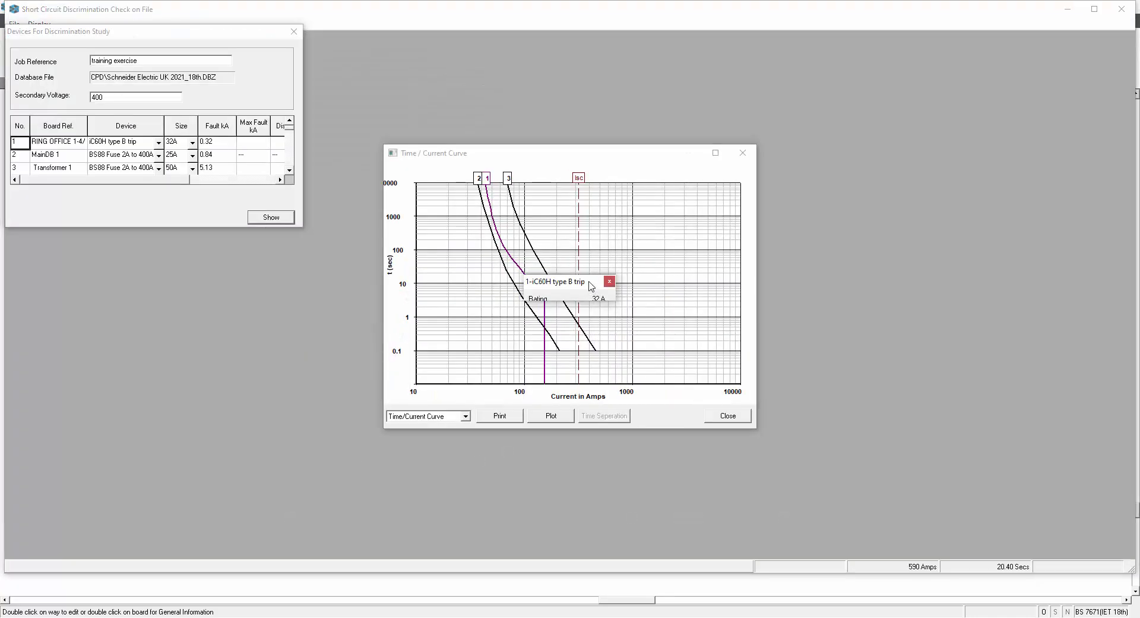
drag(591, 286, 701, 249)
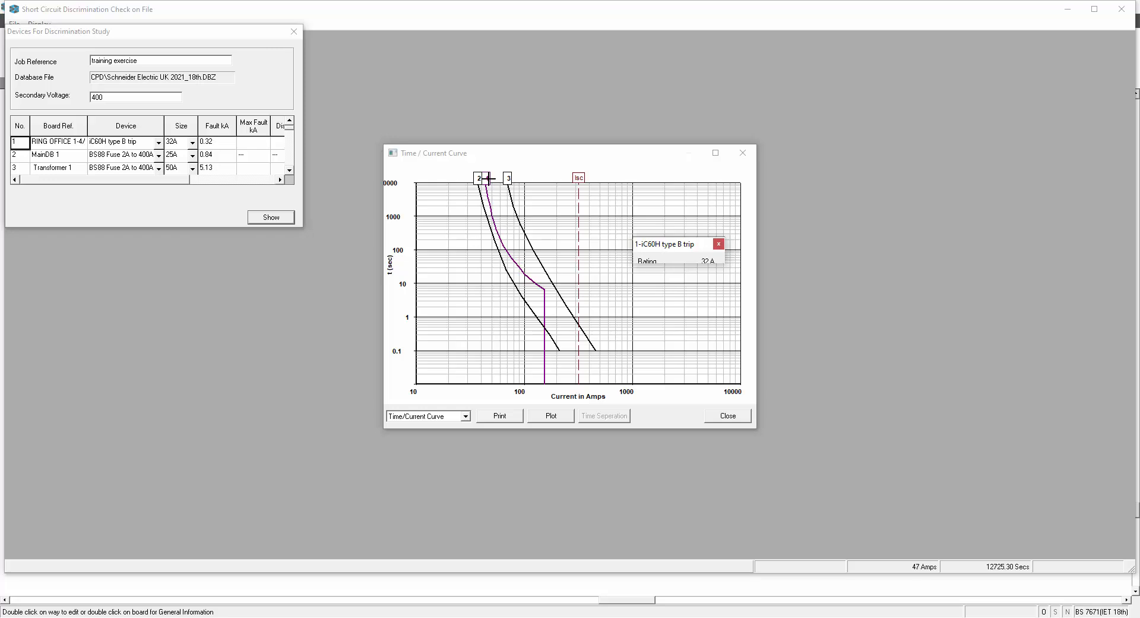
click(488, 178)
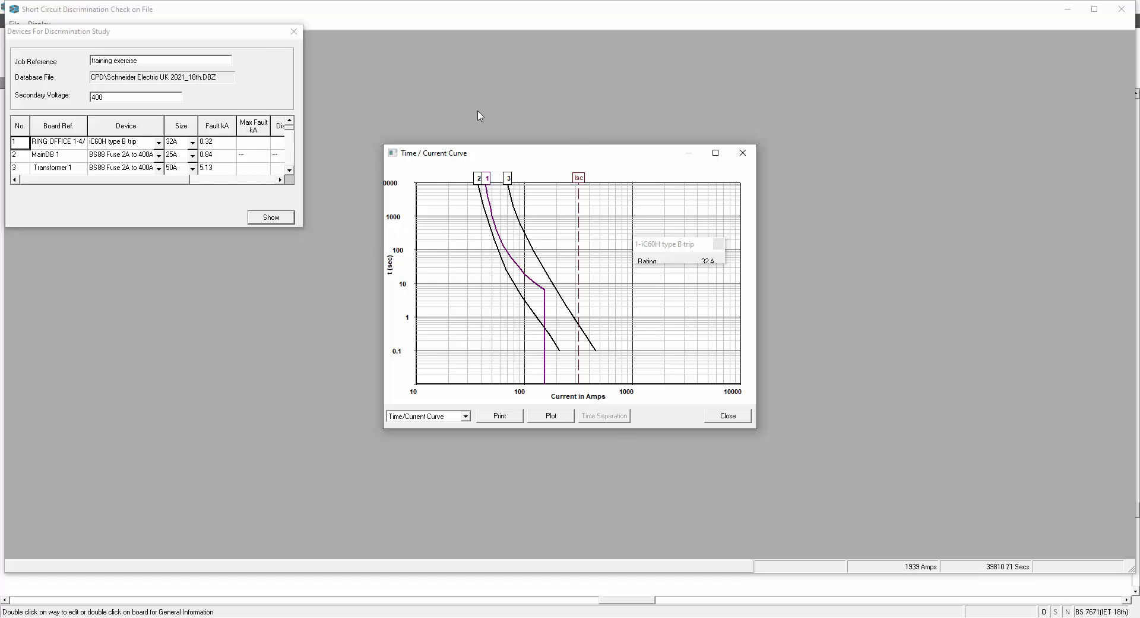
click(728, 417)
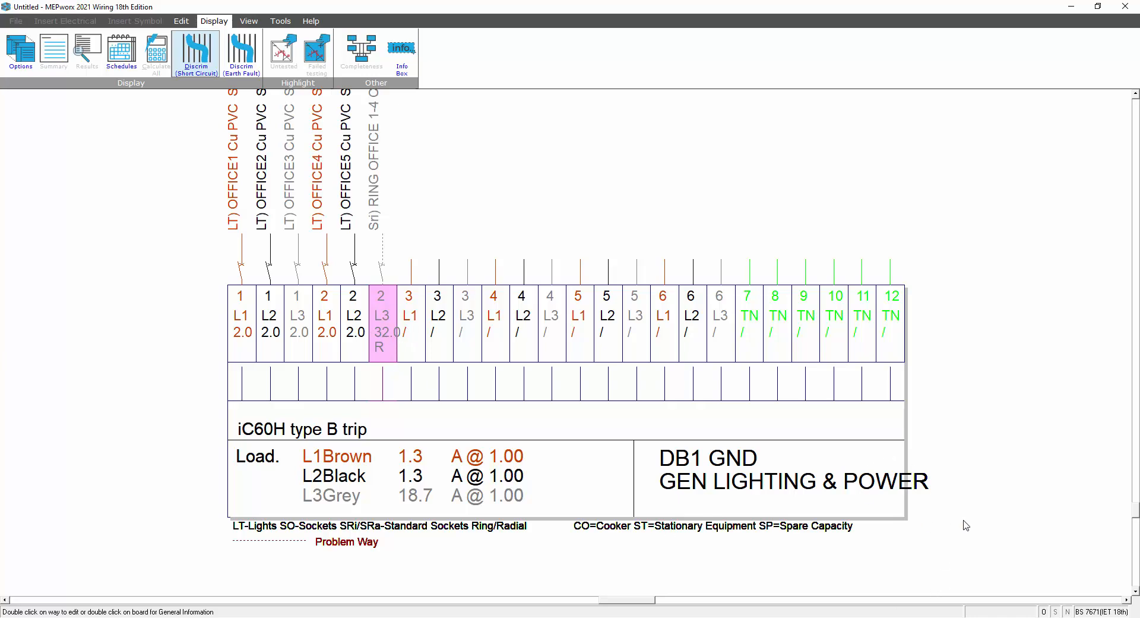
Exit final circuit editing and accept the load entry of board DB1 GND
click(180, 24)
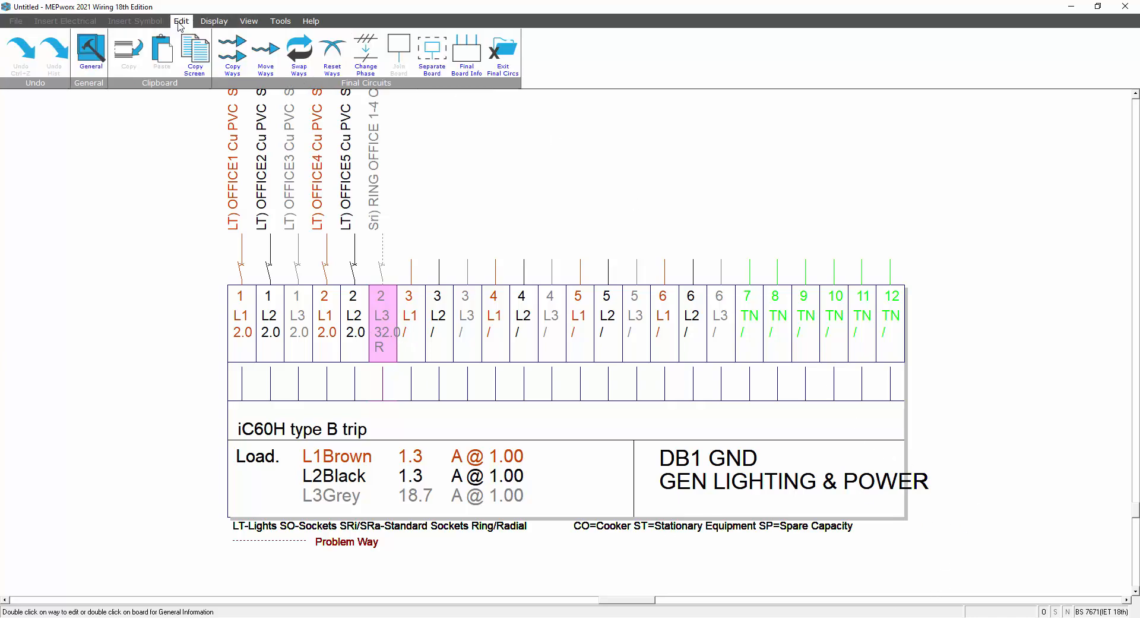
click(503, 58)
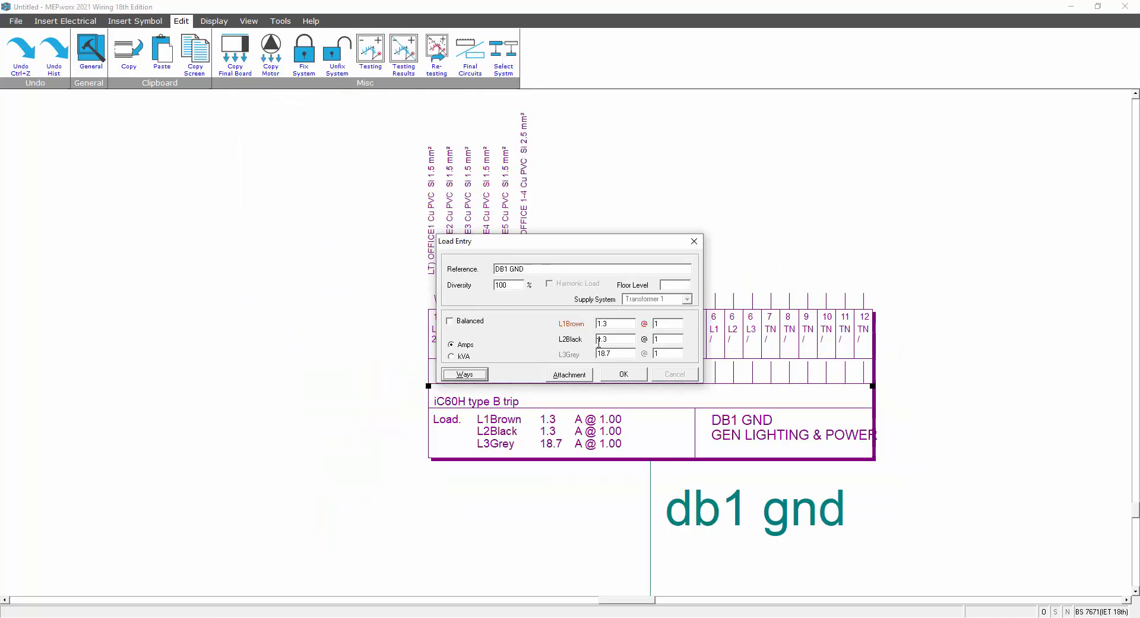
click(621, 374)
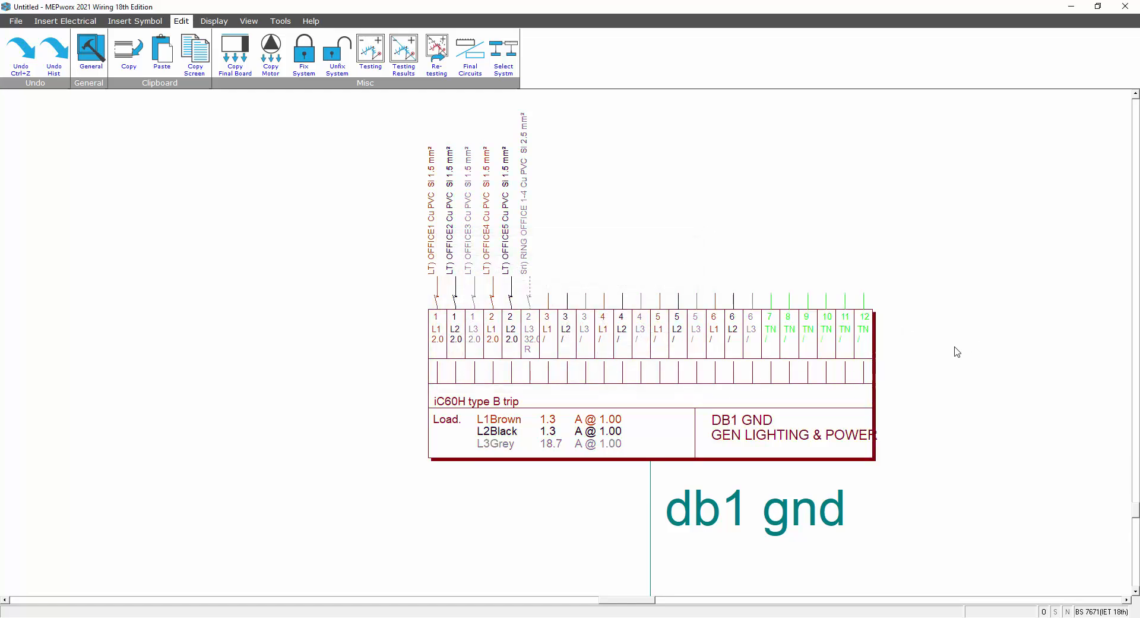
Widen the DB1 GND board symbol so that its title text fits inside the outline
click(726, 393)
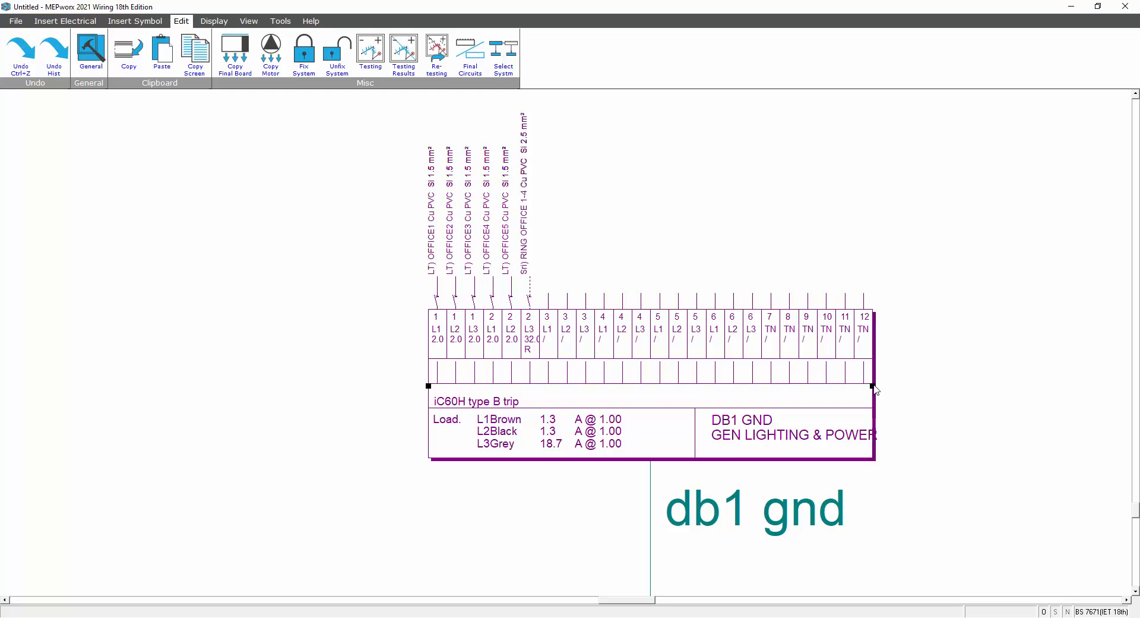
drag(875, 389, 964, 391)
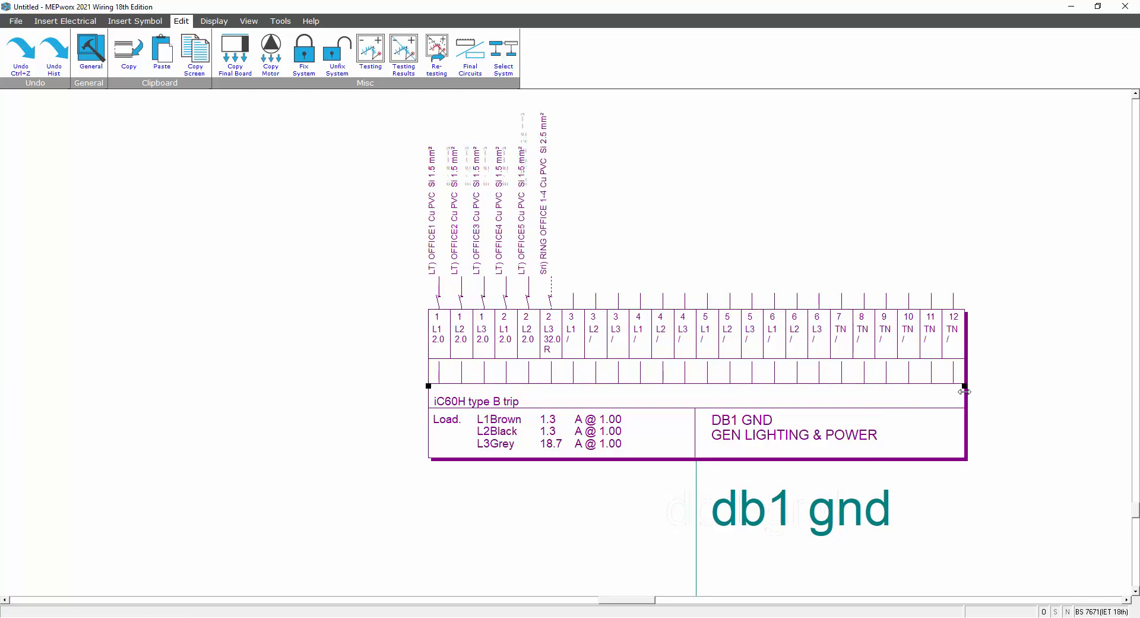
click(810, 223)
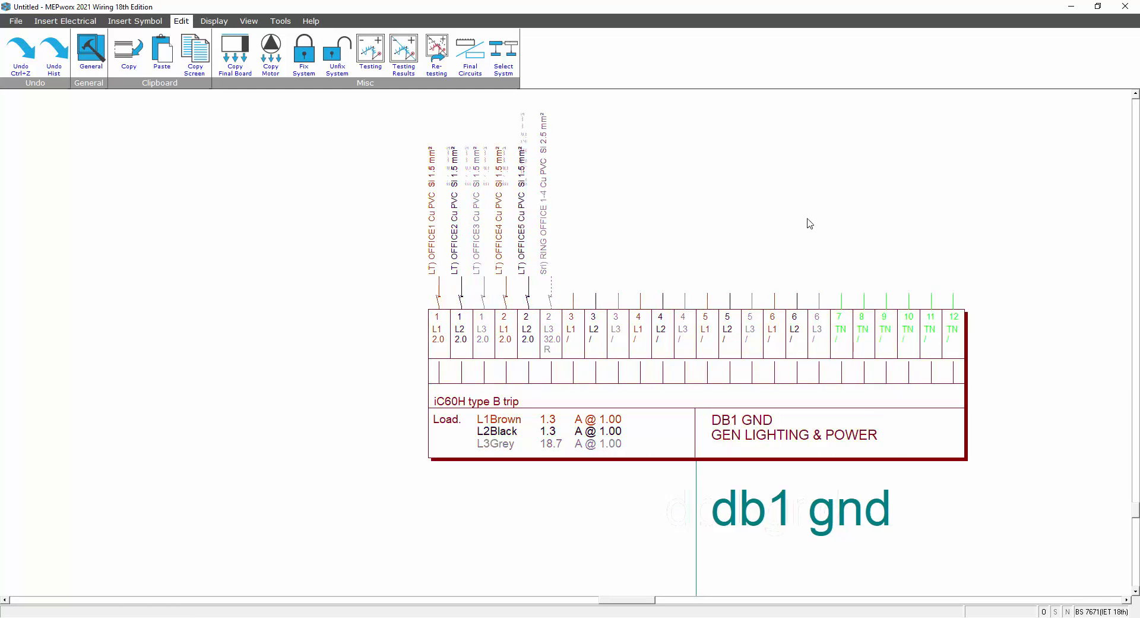
Return to the home view of the diagram and reopen the ways of board DB1 GND
click(248, 22)
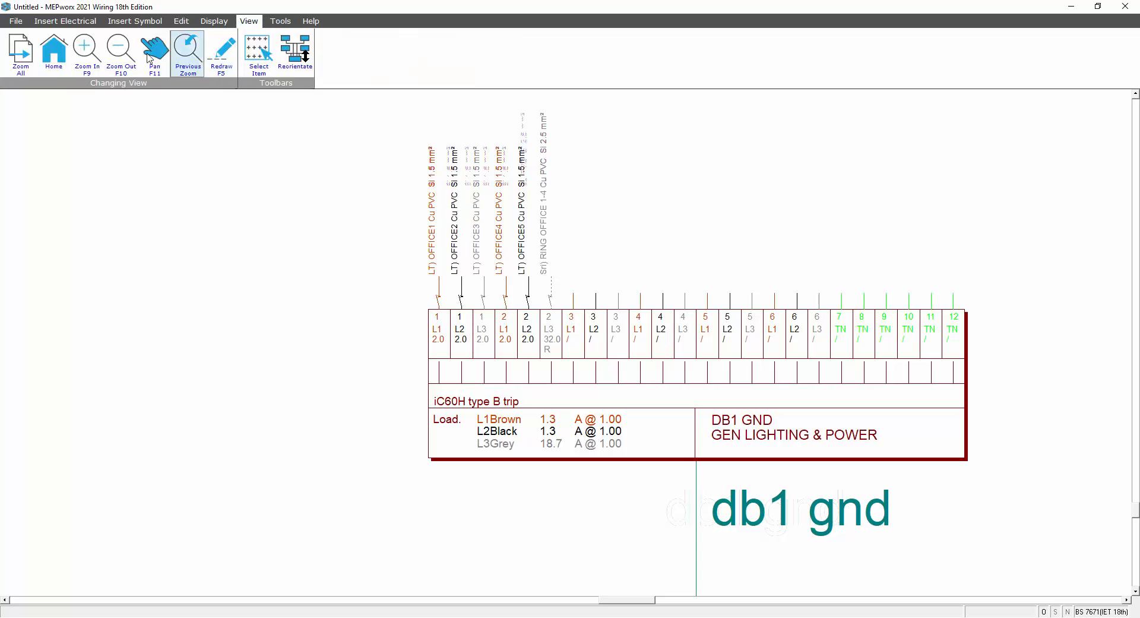
click(54, 58)
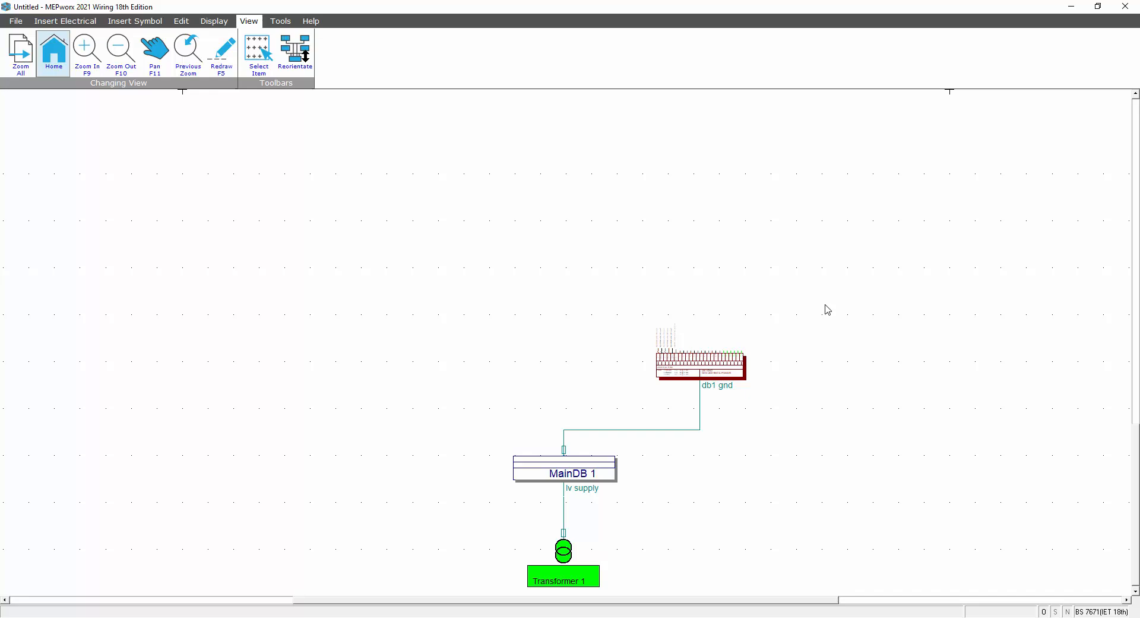
double_click(706, 369)
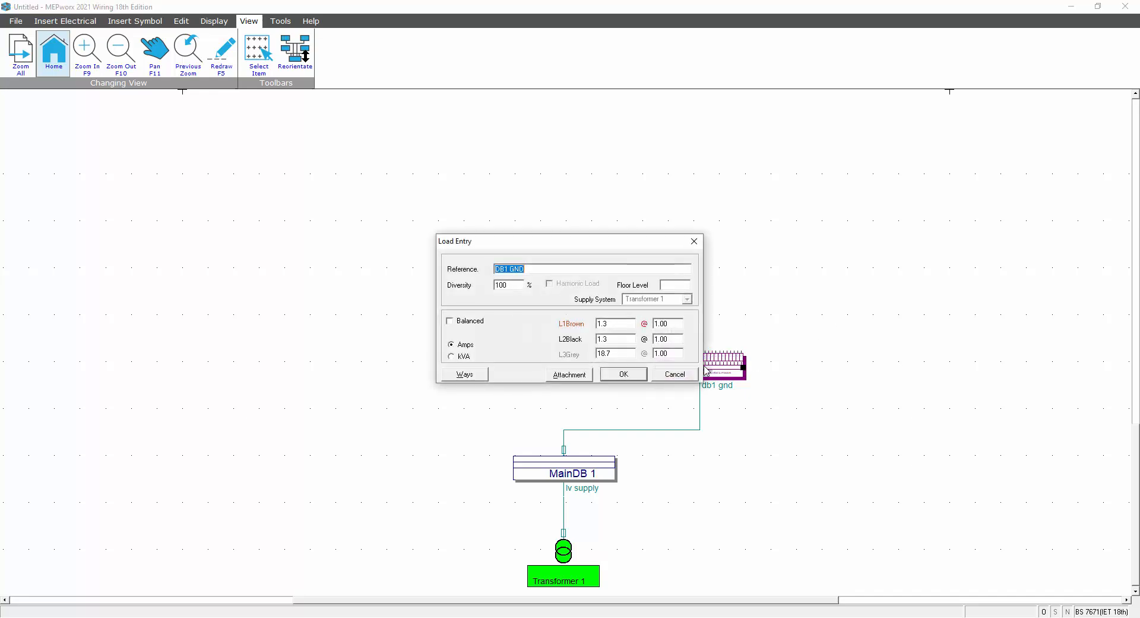
click(473, 375)
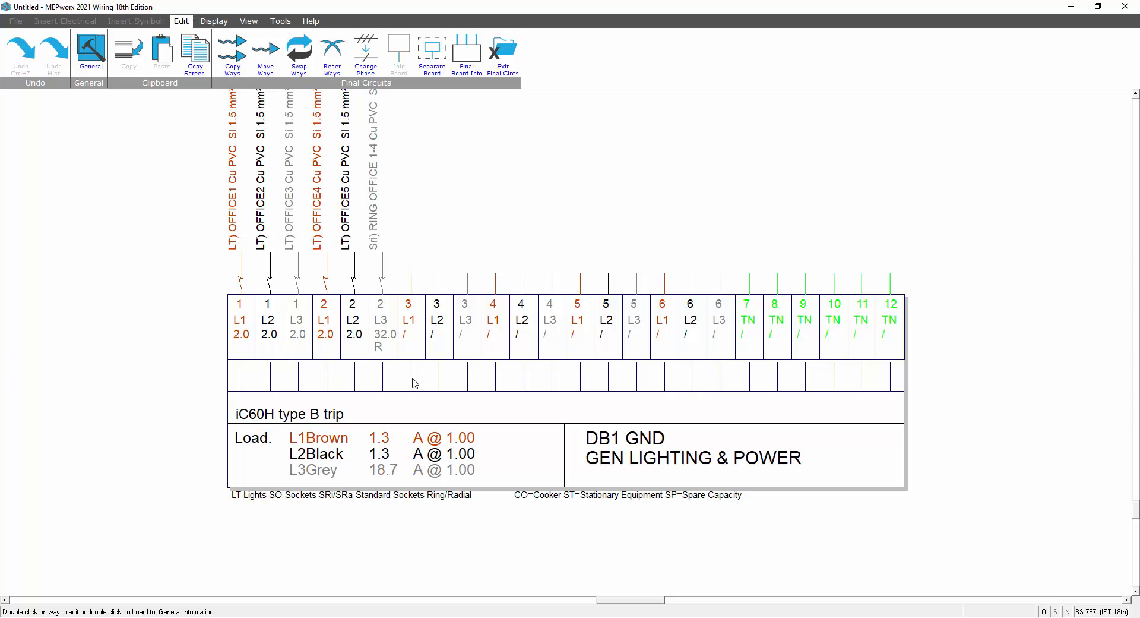
Open way 3 L1 of board DB1 GND and set its way type to Stationary Equipment
double_click(410, 321)
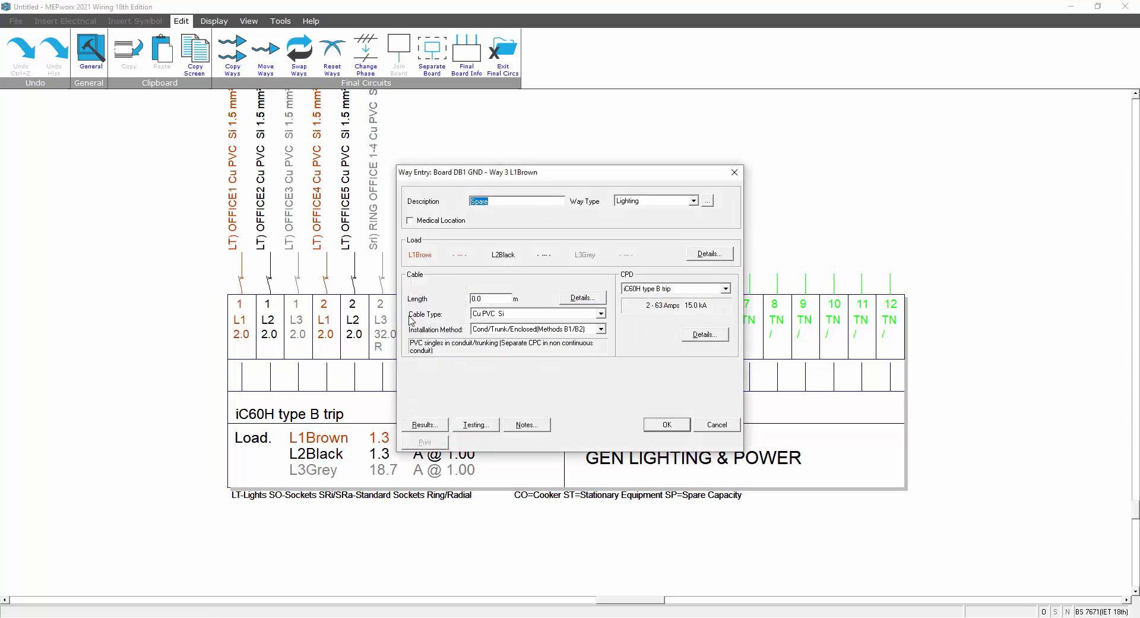
click(693, 201)
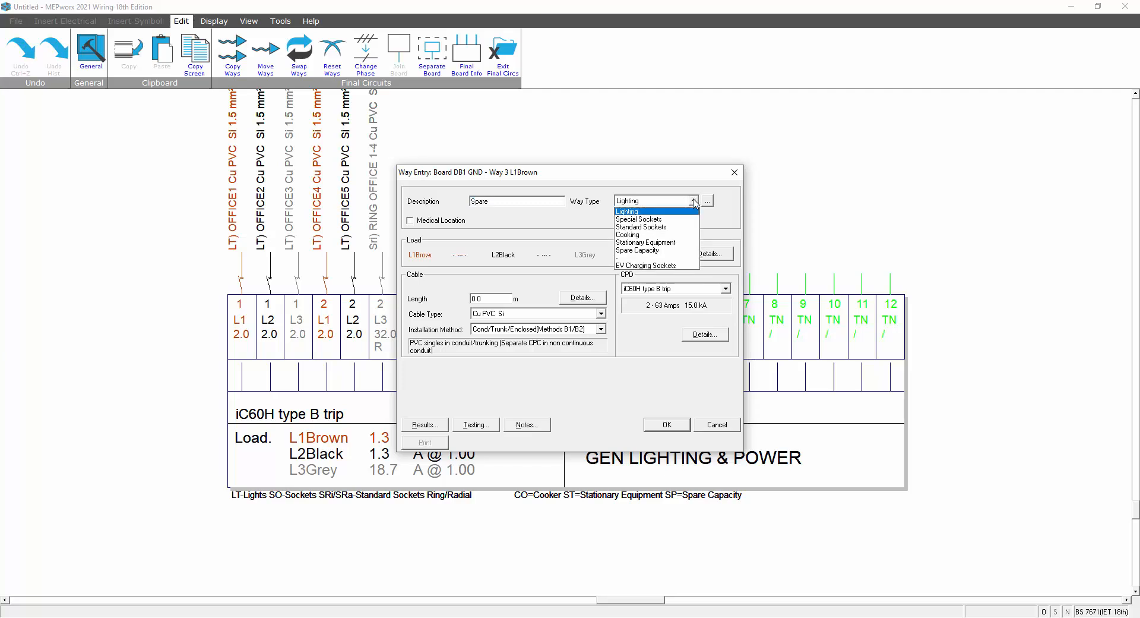
click(631, 242)
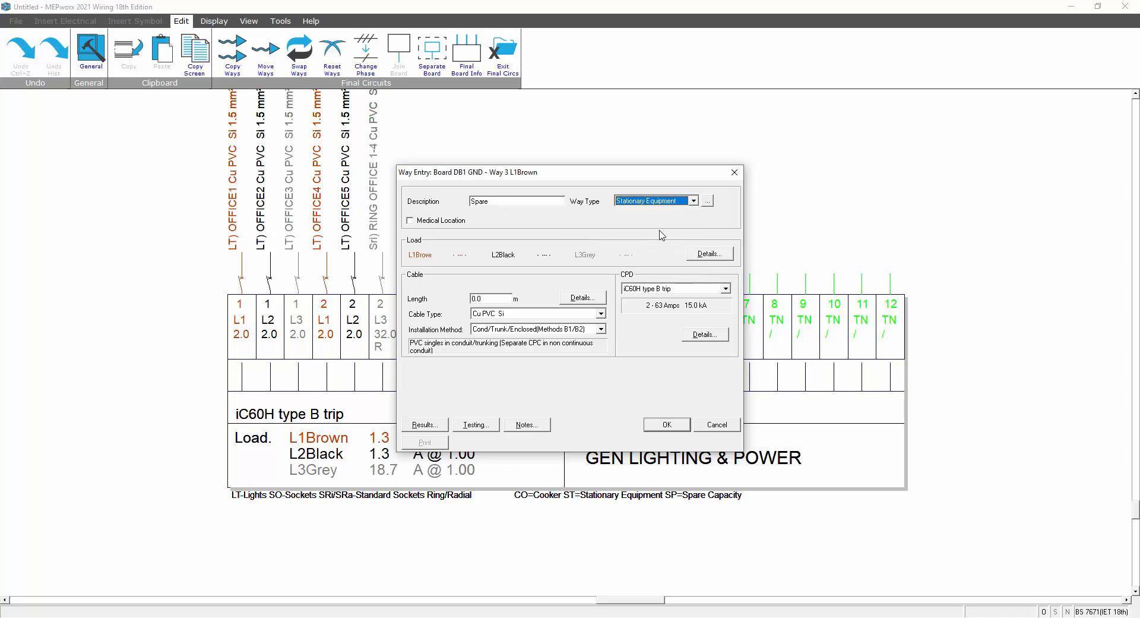
Set the load purpose of way 3 L1 to Heating & Power with a load of 32 A at 0.95 power factor
click(698, 254)
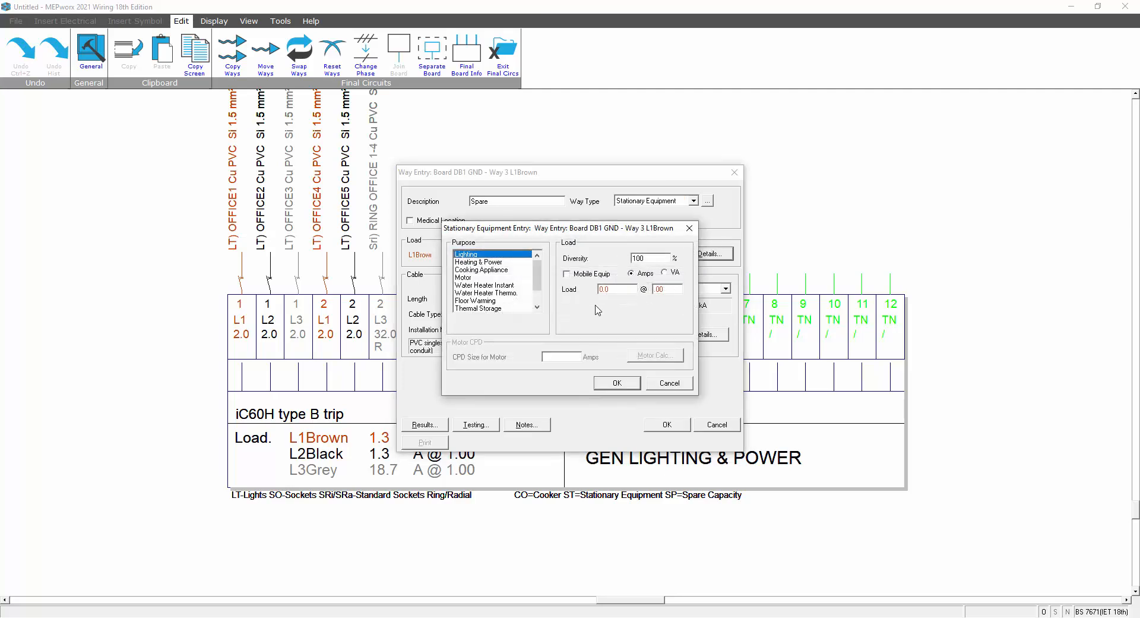
mouse_move(535, 287)
mouse_down()
mouse_move(537, 303)
mouse_move(536, 284)
mouse_up()
mouse_move(538, 273)
mouse_down()
mouse_move(537, 290)
mouse_move(536, 271)
mouse_up()
click(493, 262)
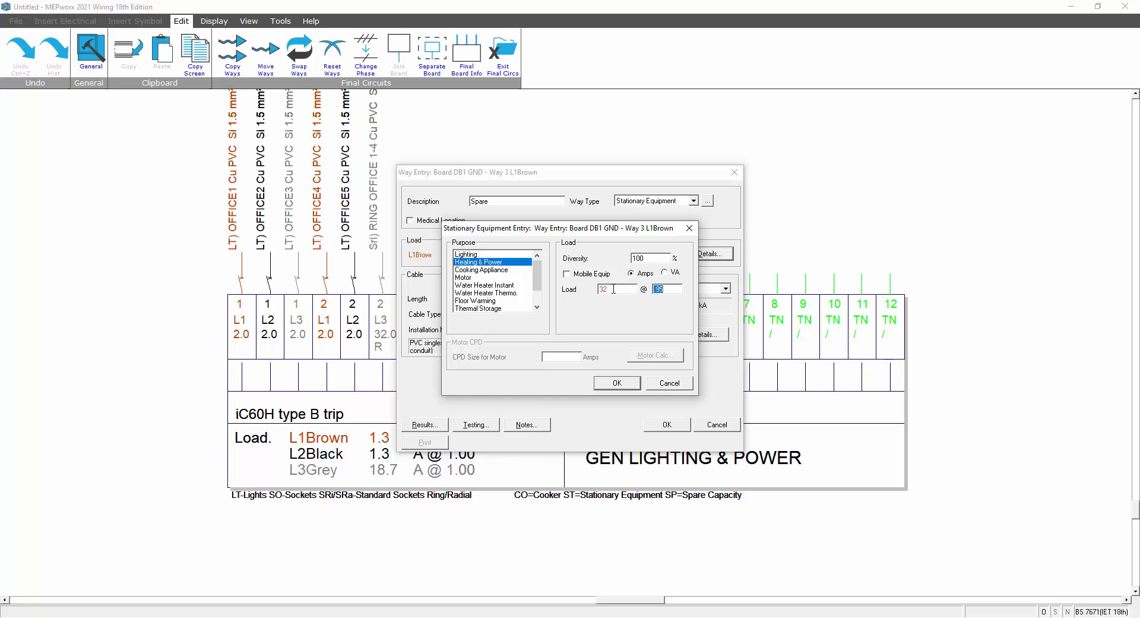
click(567, 275)
click(664, 272)
click(637, 272)
click(662, 274)
click(633, 274)
click(615, 383)
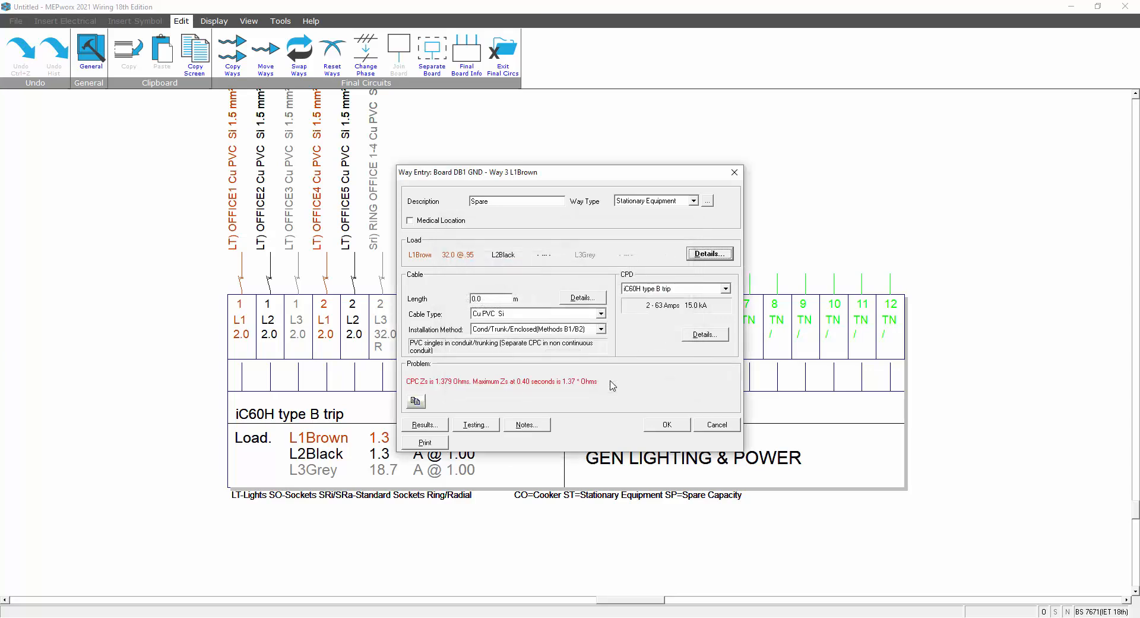
Set the cable length of way 3 L1 to 60 m and review the calculated way results
double_click(486, 297)
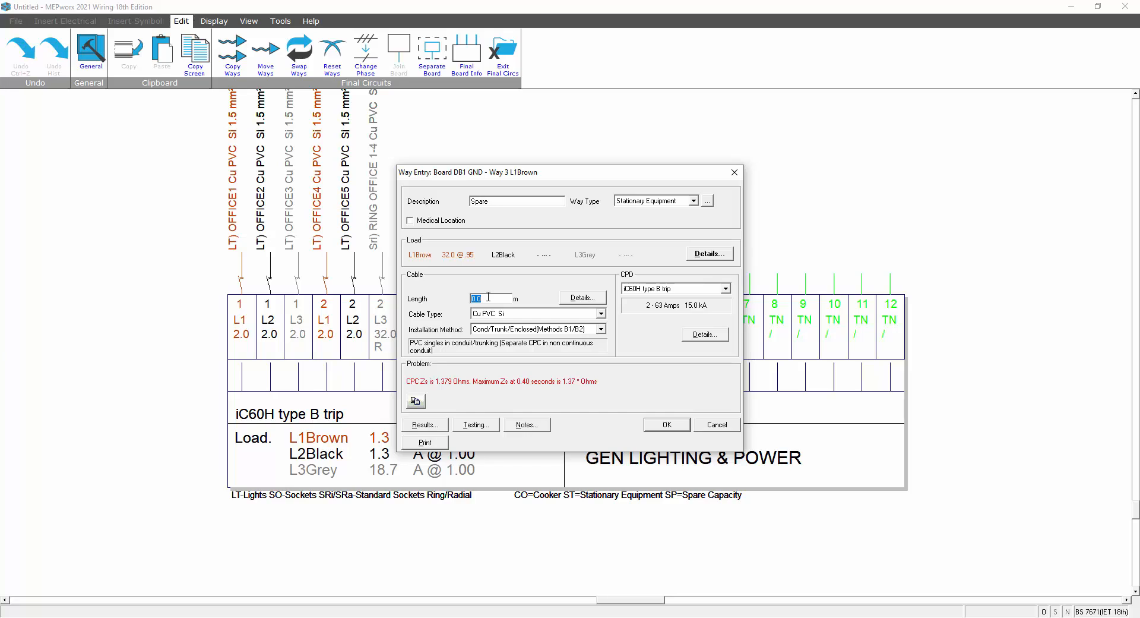
click(430, 425)
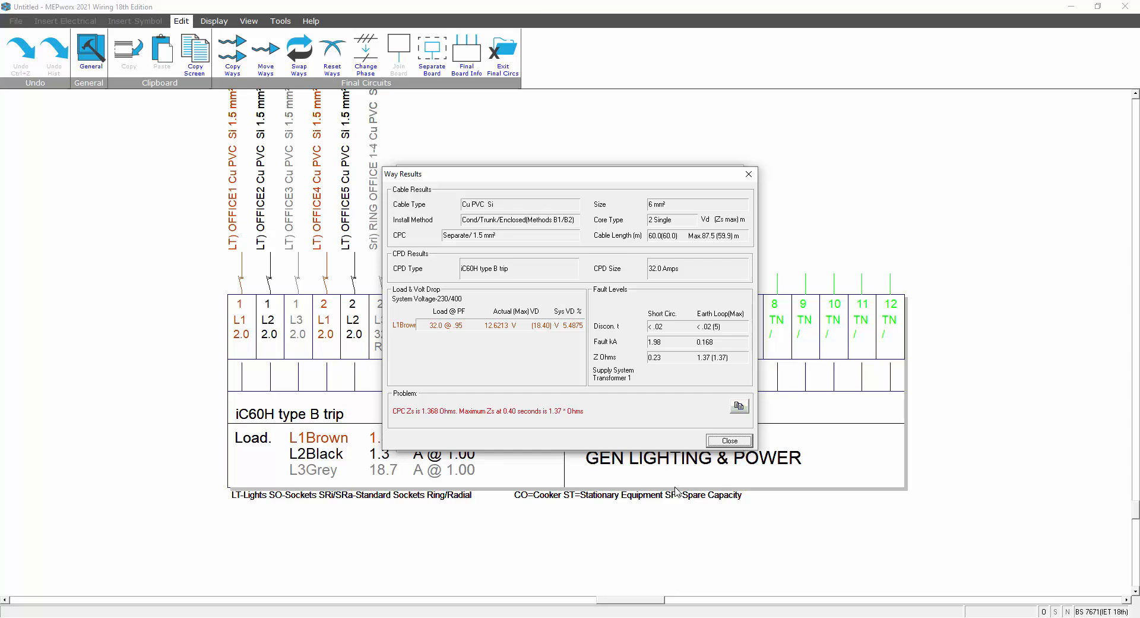
click(723, 442)
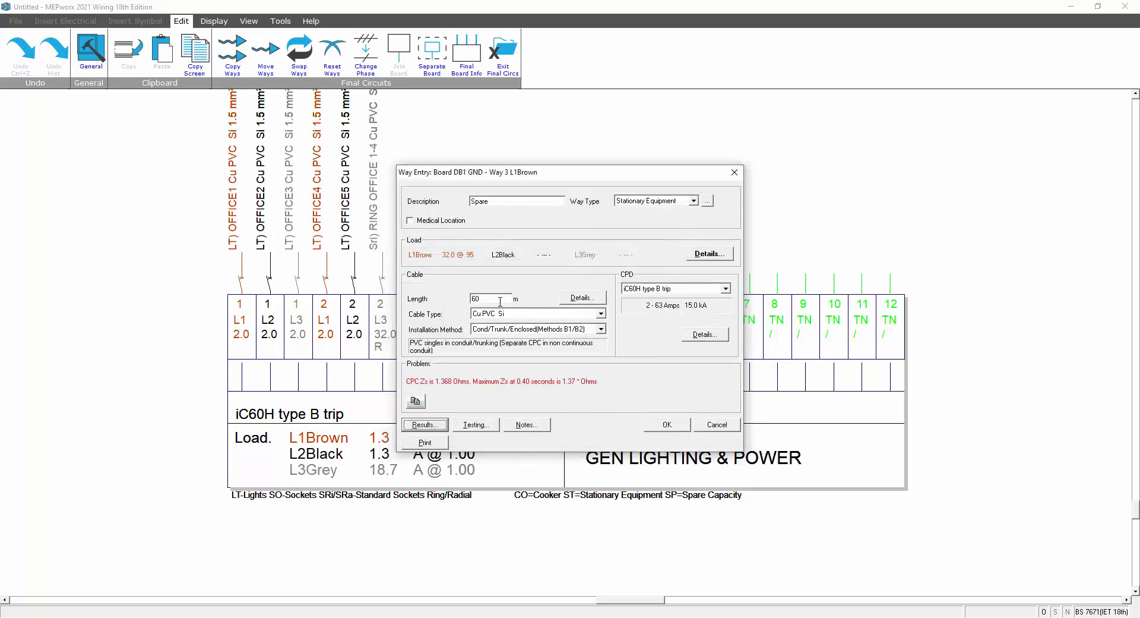
click(666, 426)
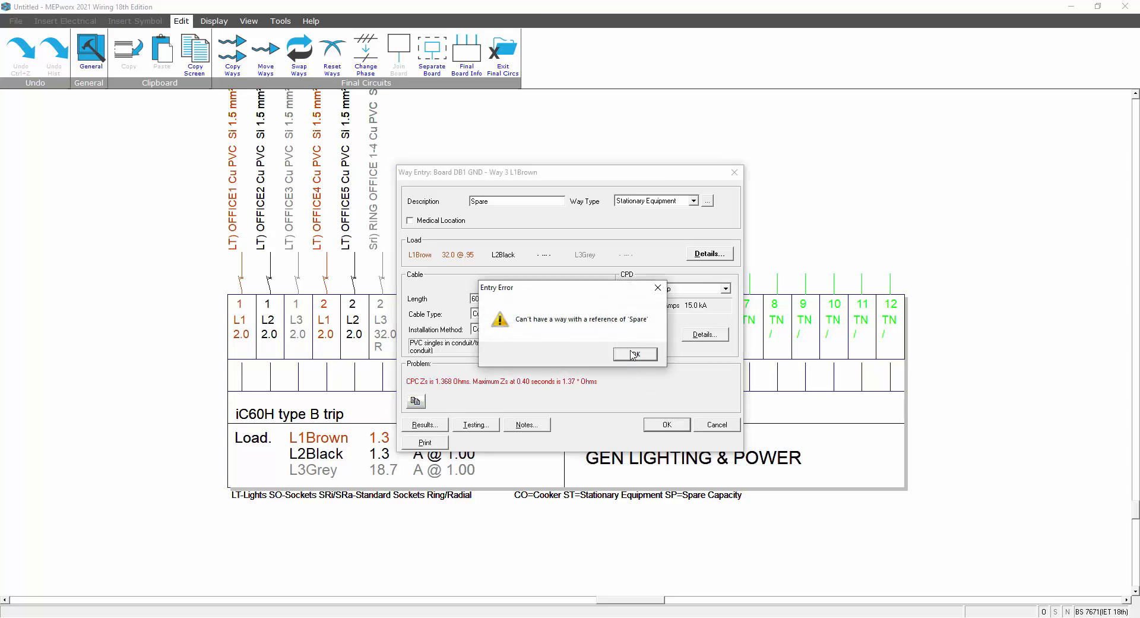
click(634, 355)
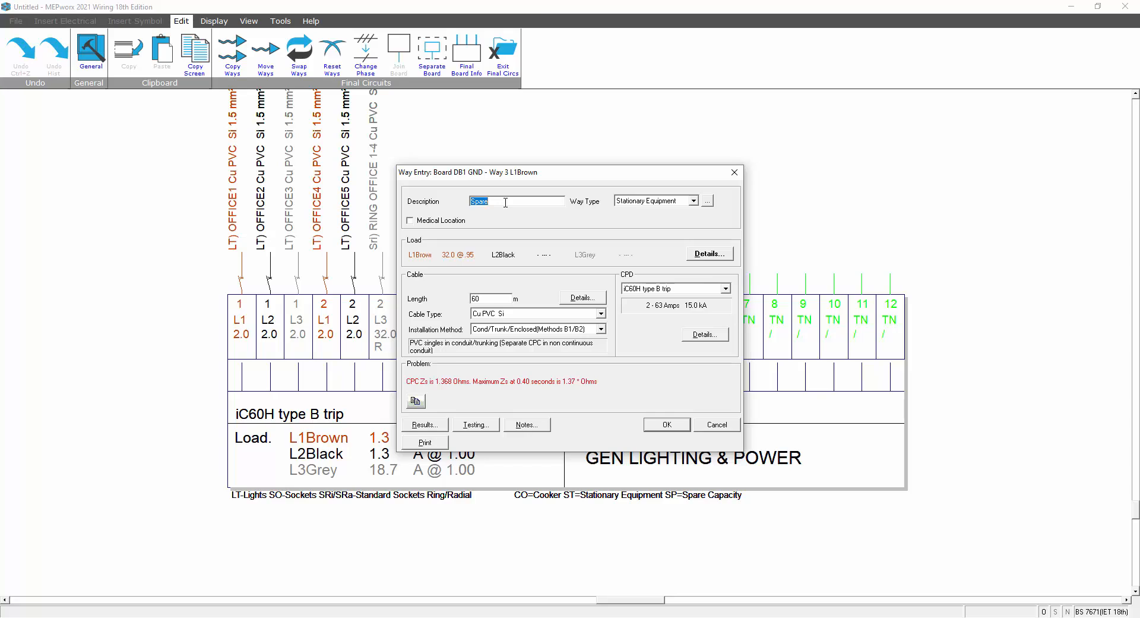
Give way 3 L1 of board DB1 GND the description UF HEATING and save the way entry
text(UF HEATING)
click(667, 425)
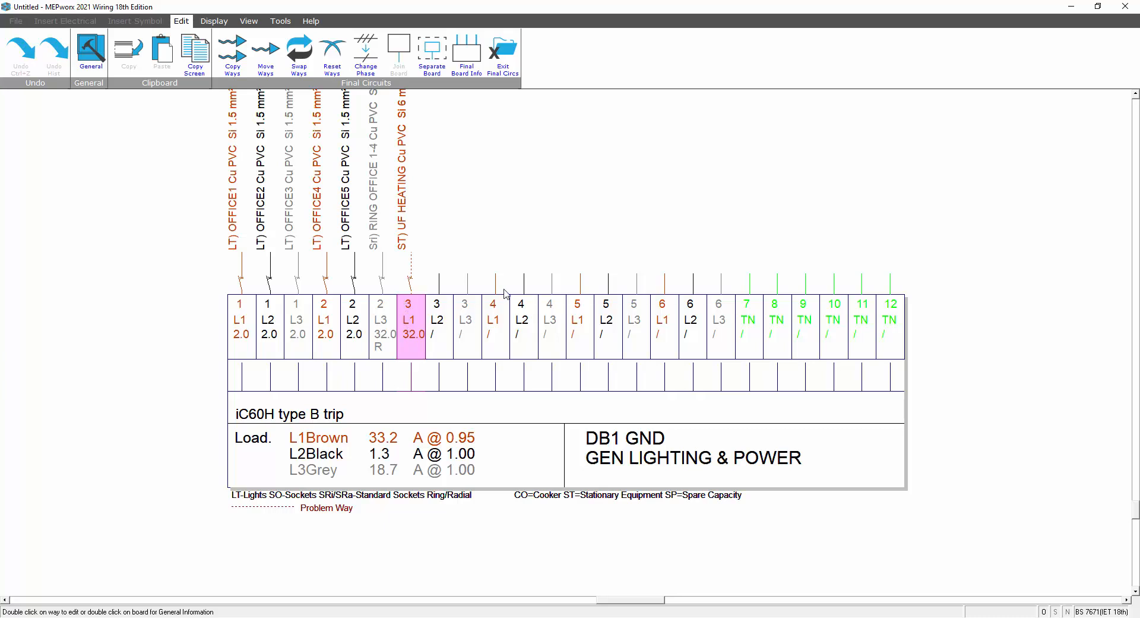
Open way 3 L2 of board DB1 GND, describe it as E V CHARGER and set its way type to EV Charging Sockets
double_click(447, 325)
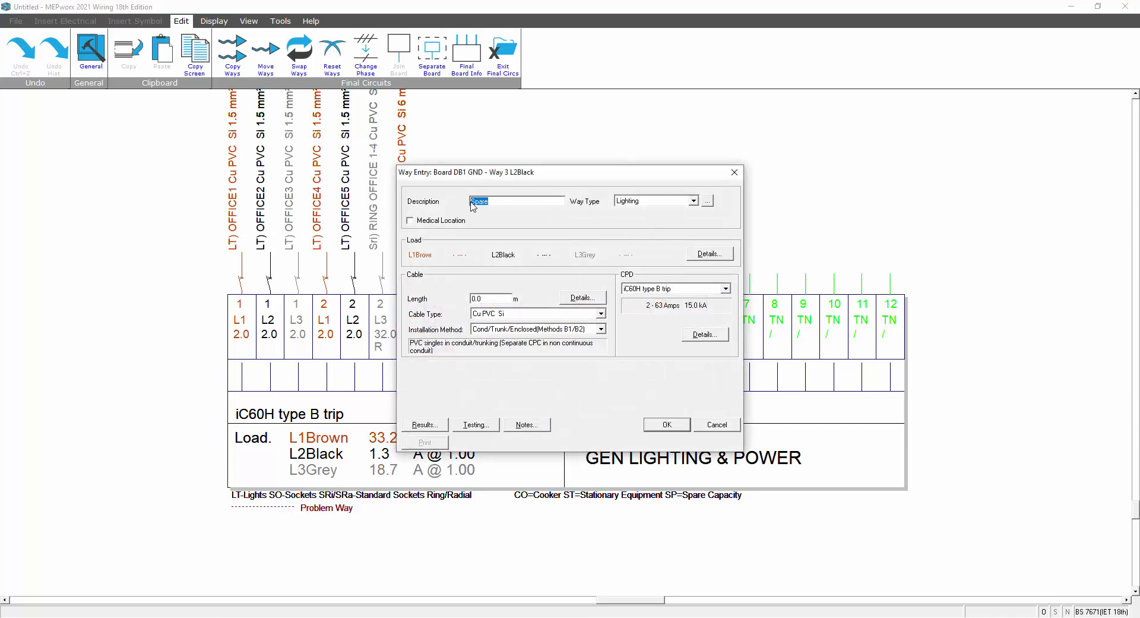
text(E V CHARGER)
click(693, 201)
click(654, 265)
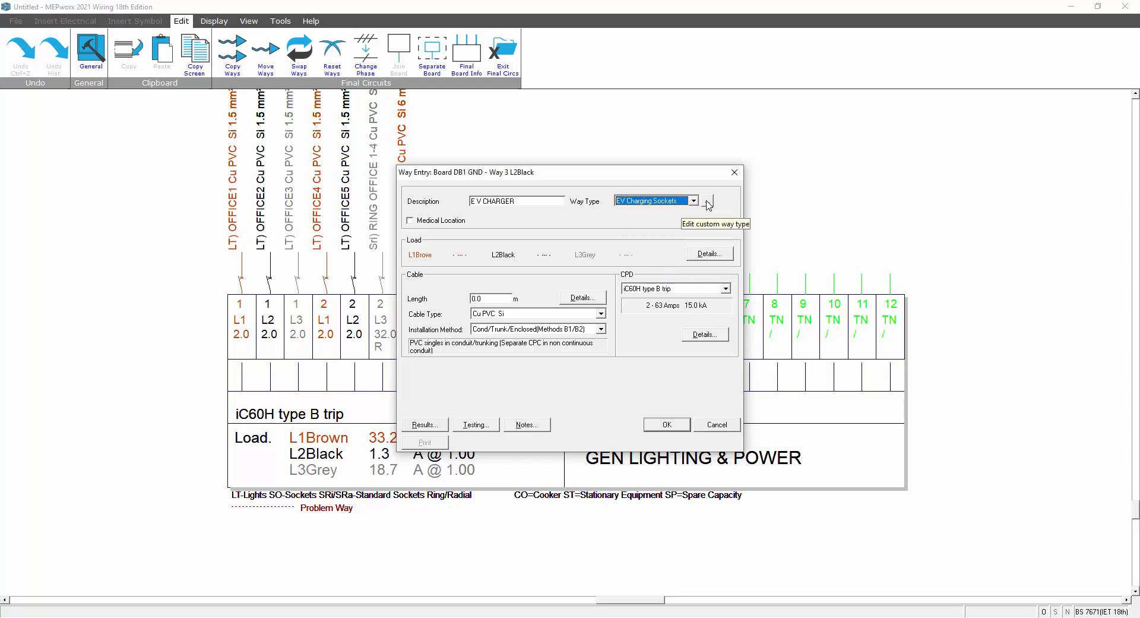
In the load details of way 3 L2, choose Mode 3 Charging with a BS EN 62196-2 socket
click(699, 257)
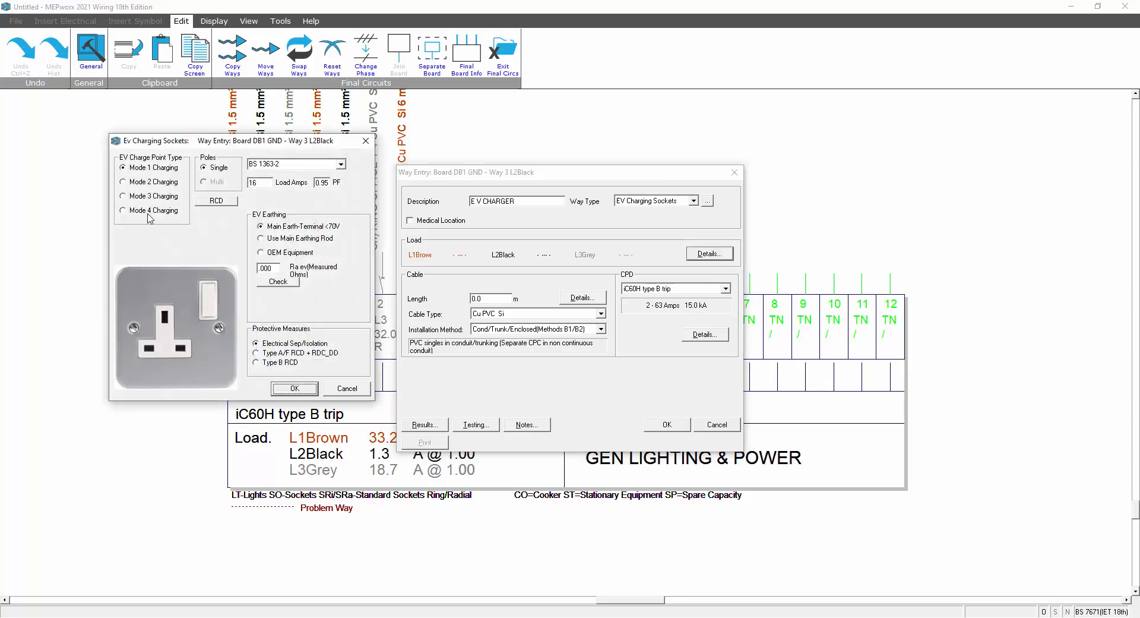
click(126, 186)
click(125, 197)
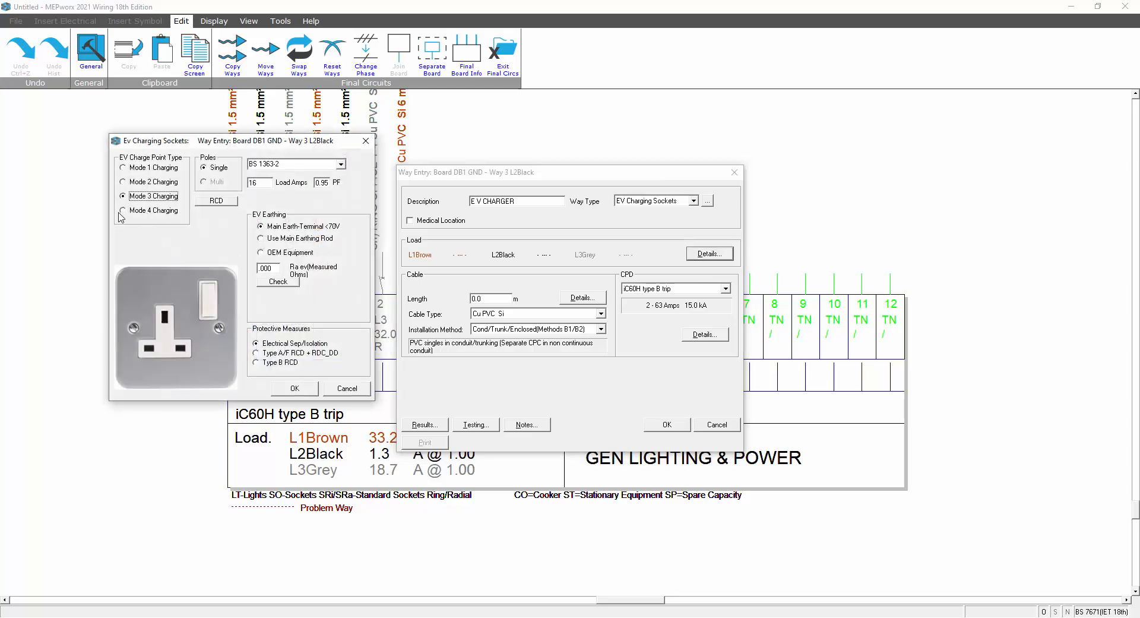
click(341, 165)
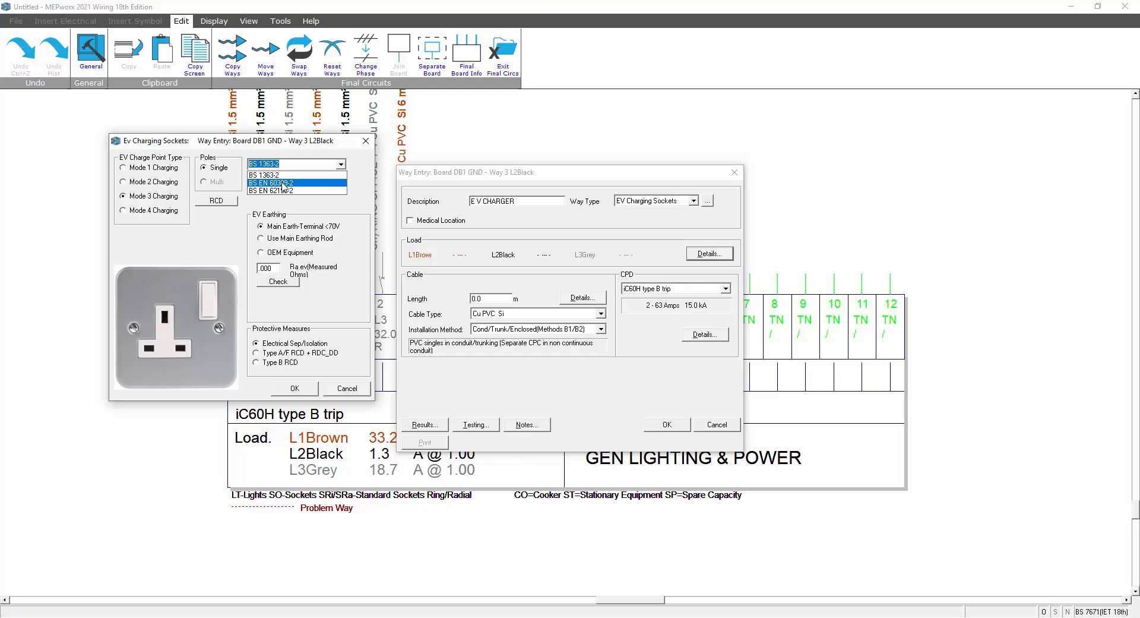
click(283, 185)
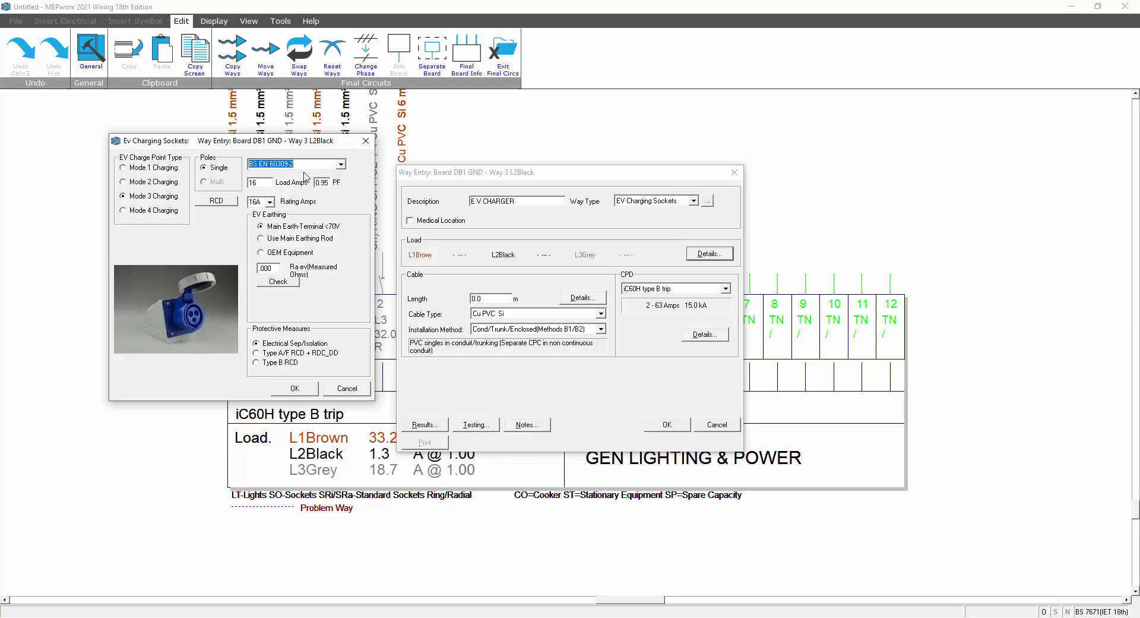
click(341, 165)
click(291, 191)
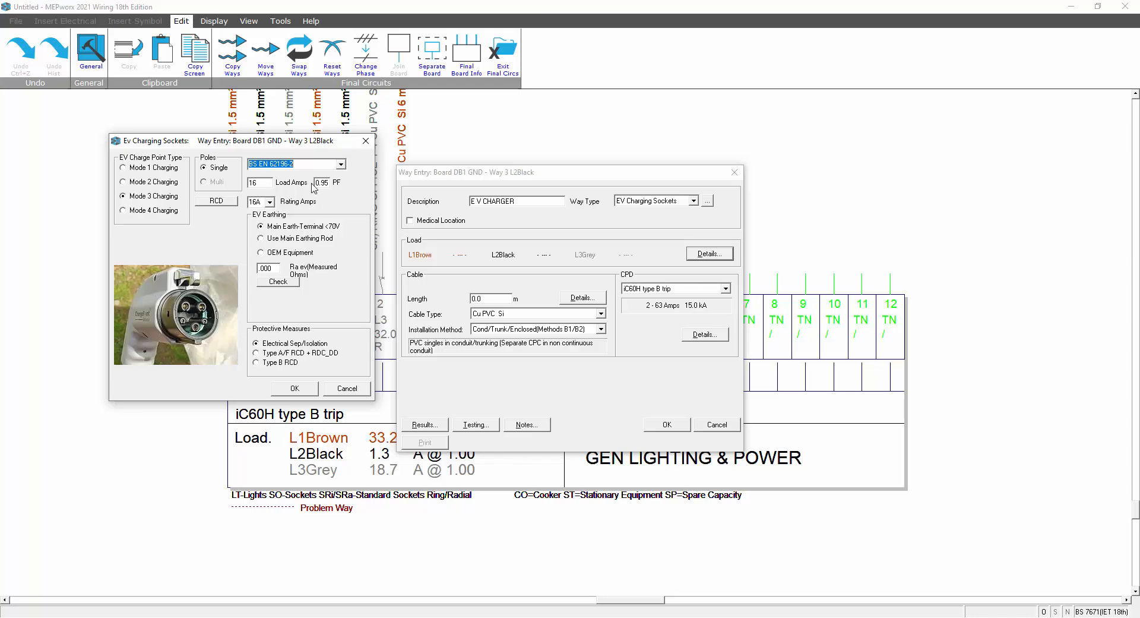
Set the EV charging load to 32 A with Main Earth-Terminal <70V earthing and submit the socket settings
click(264, 180)
drag(262, 182, 248, 187)
text(32)
click(268, 239)
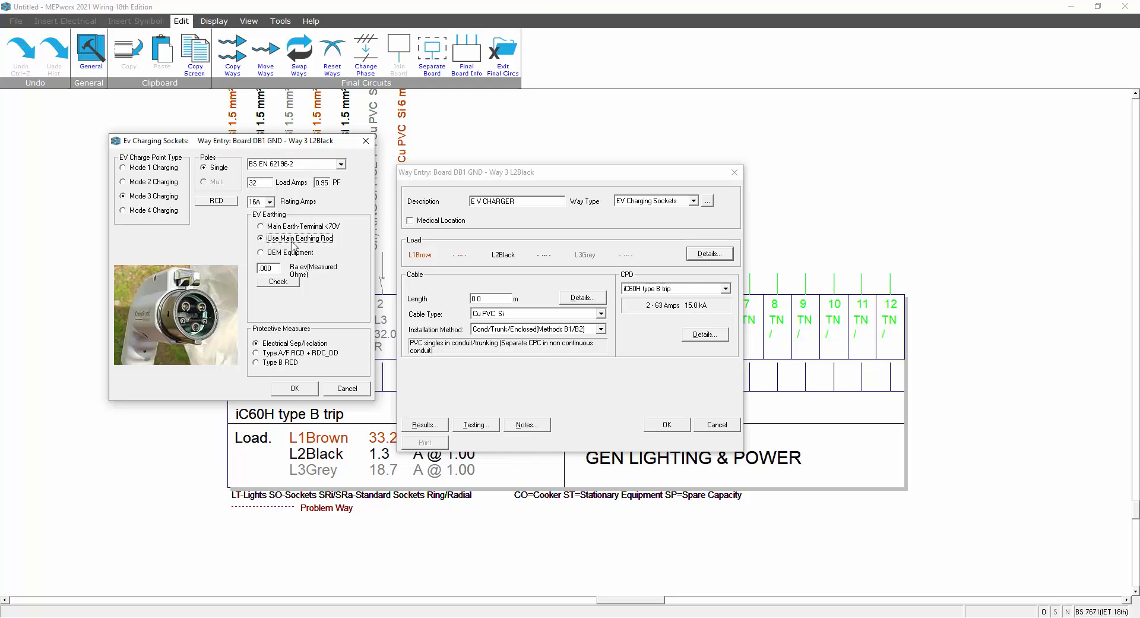
click(261, 227)
click(299, 390)
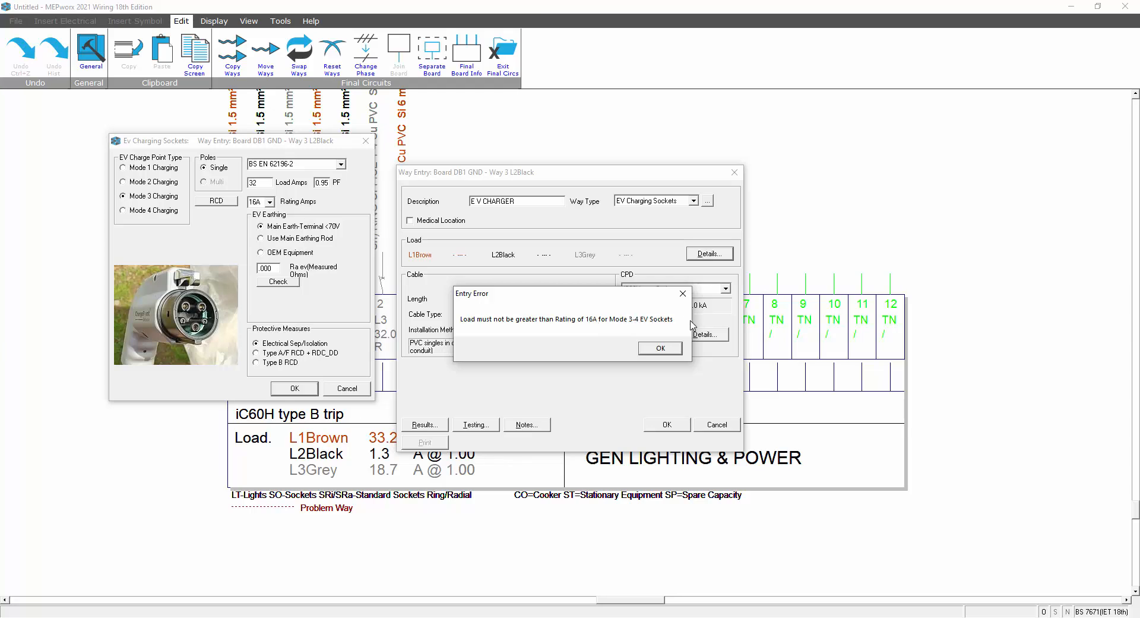
Set the EV socket's rating to 32A and submit the settings again
click(667, 350)
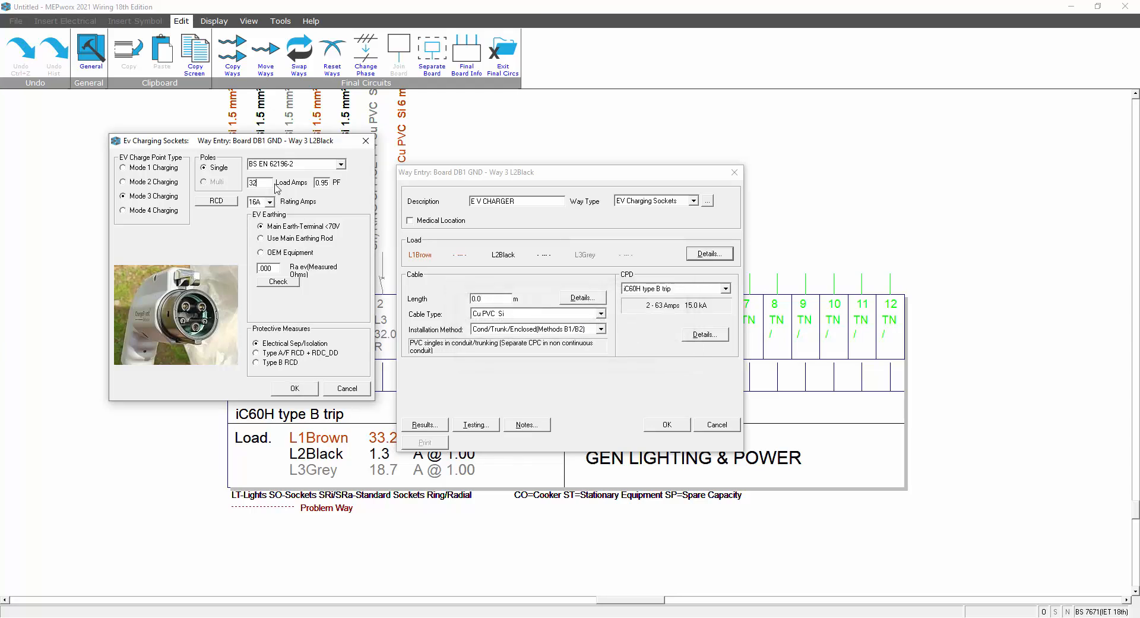
click(269, 203)
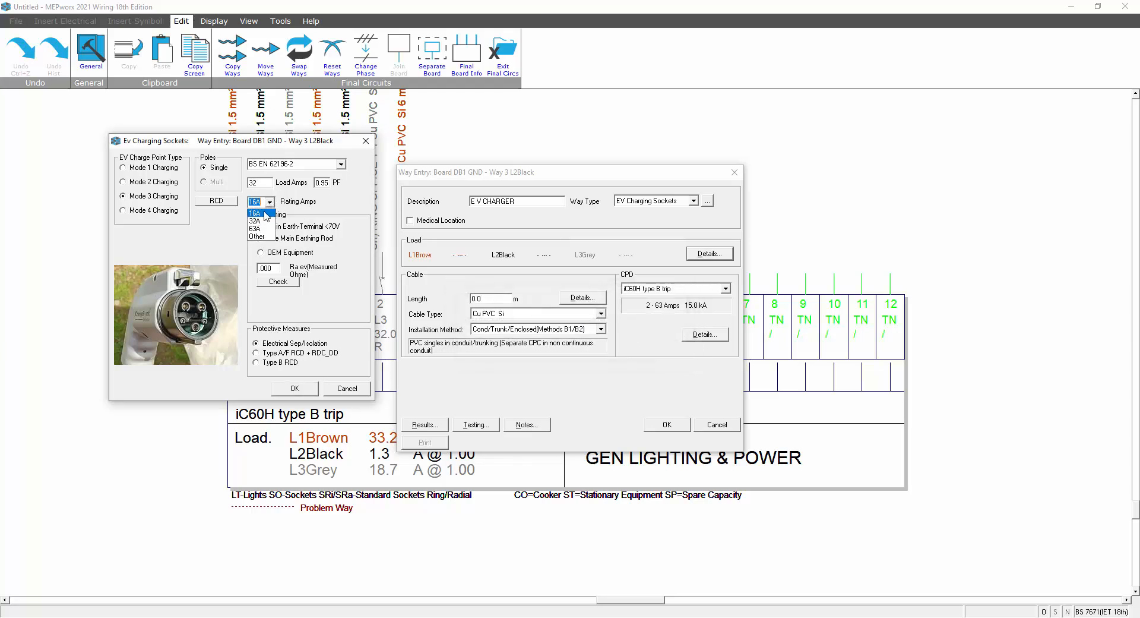
click(256, 223)
click(259, 226)
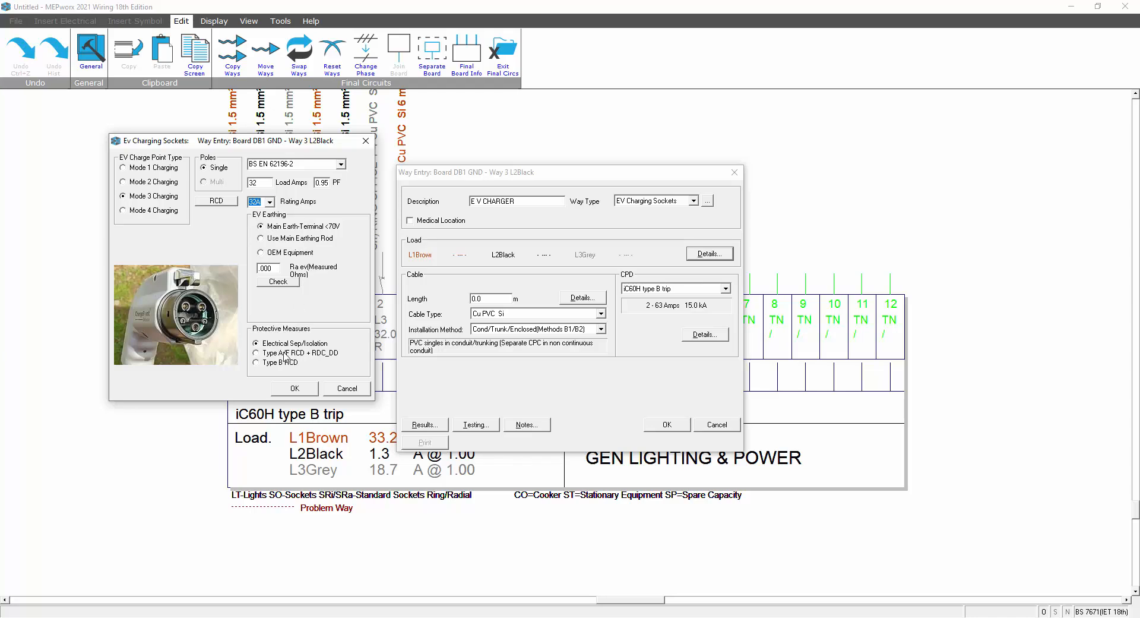
click(285, 389)
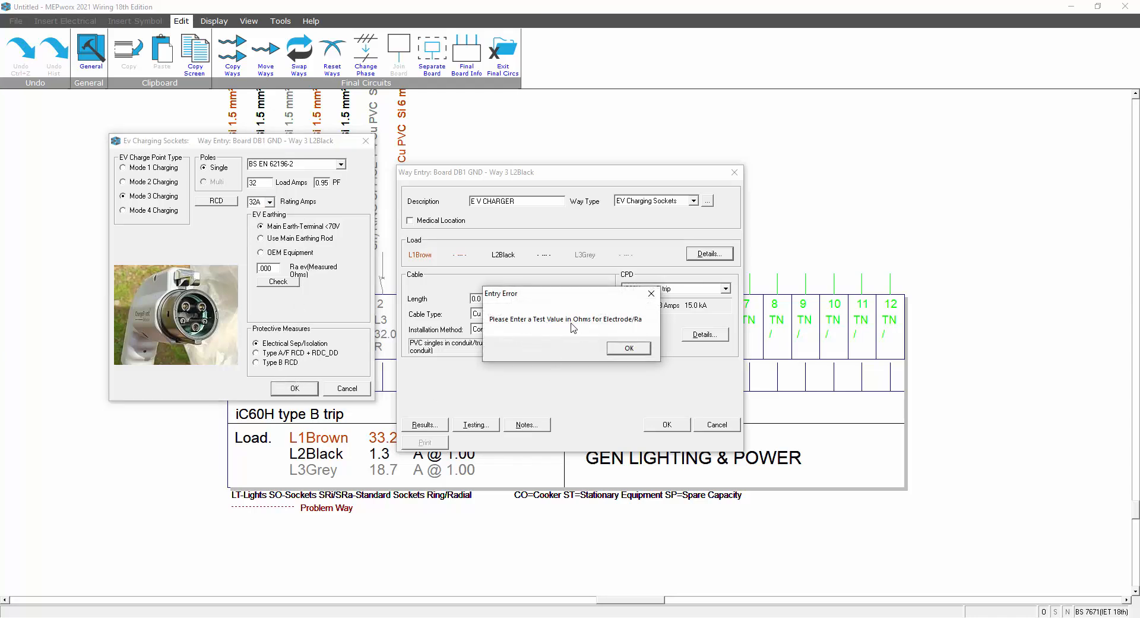
Enter a measured Ra of 0.035 ohms for the EV earthing, check it and accept the socket settings
click(630, 349)
click(271, 267)
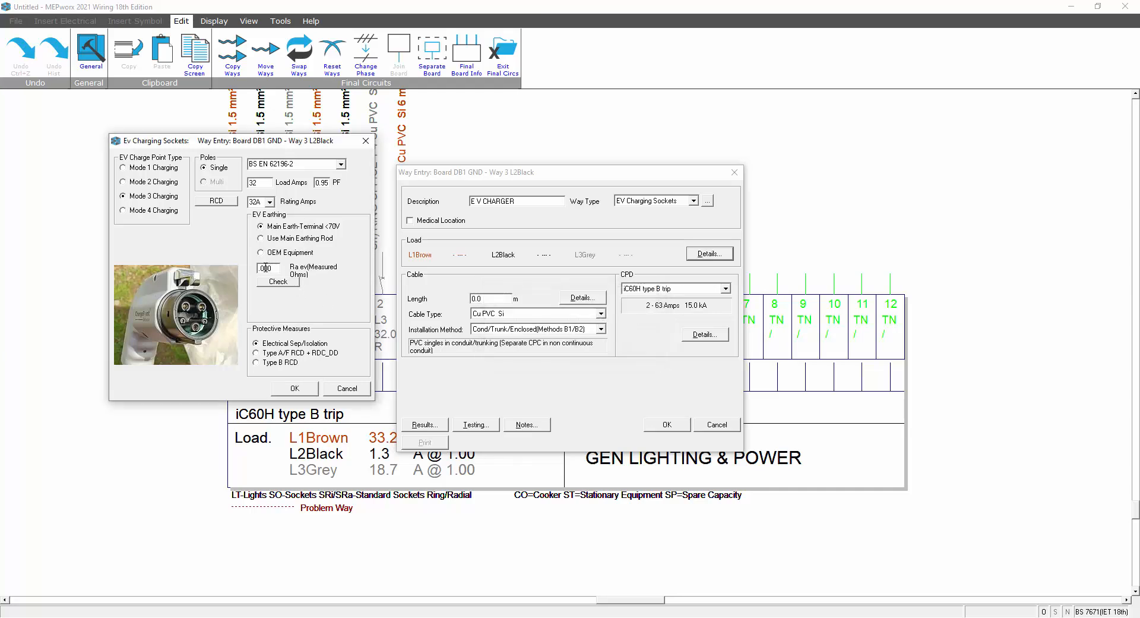
text(35)
click(284, 285)
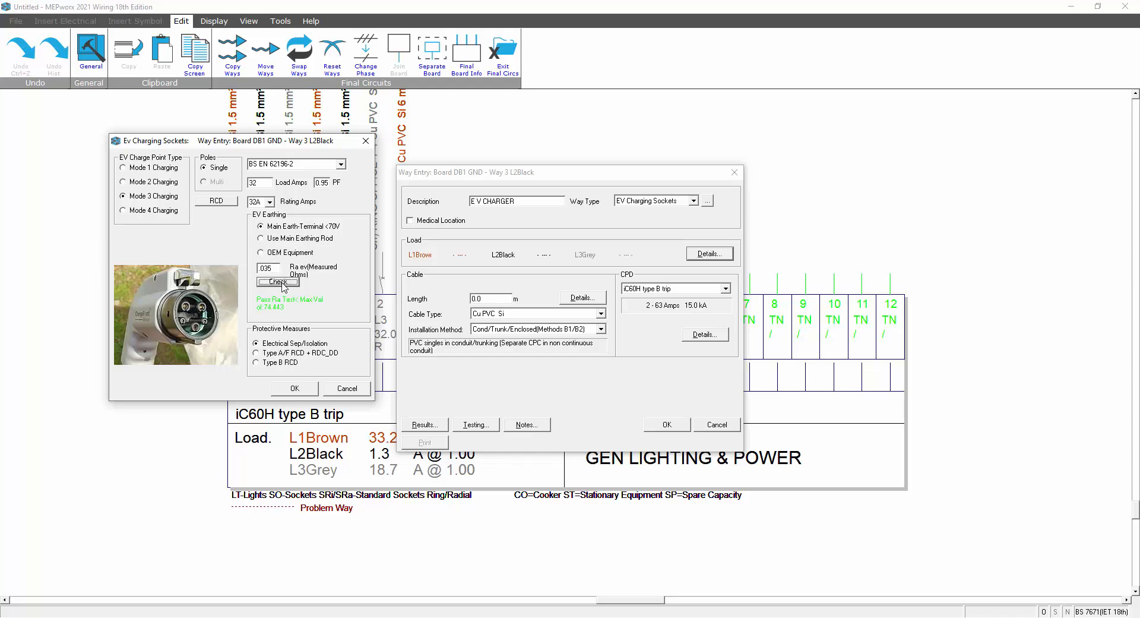
click(293, 388)
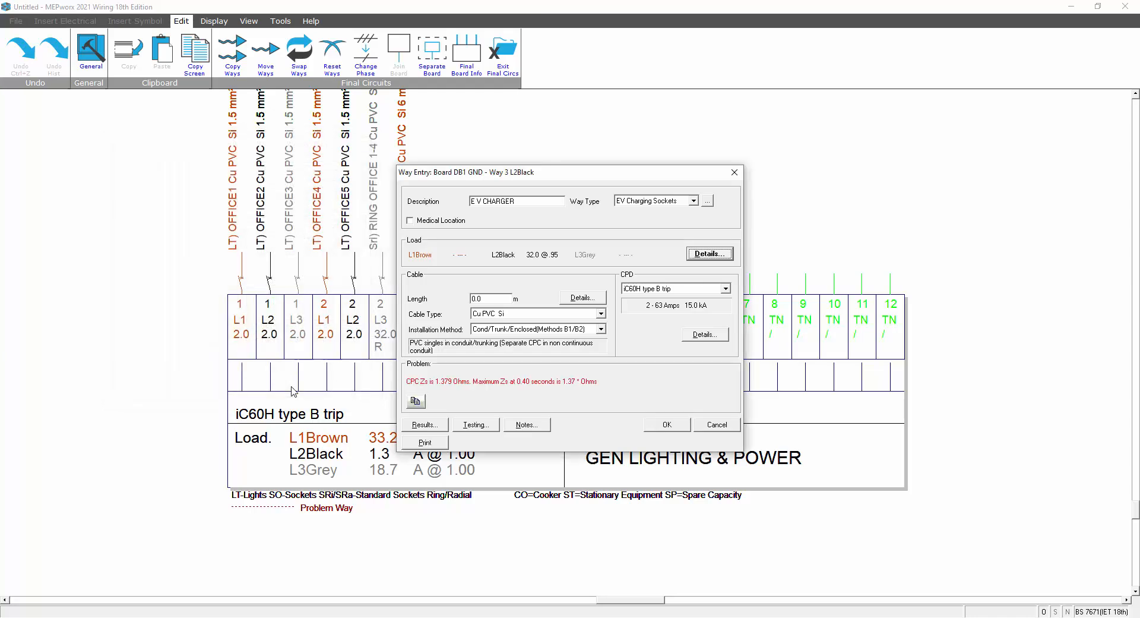
Set the cable length of way 3 L2 to 60 m, review its calculated results and save the way entry
click(482, 298)
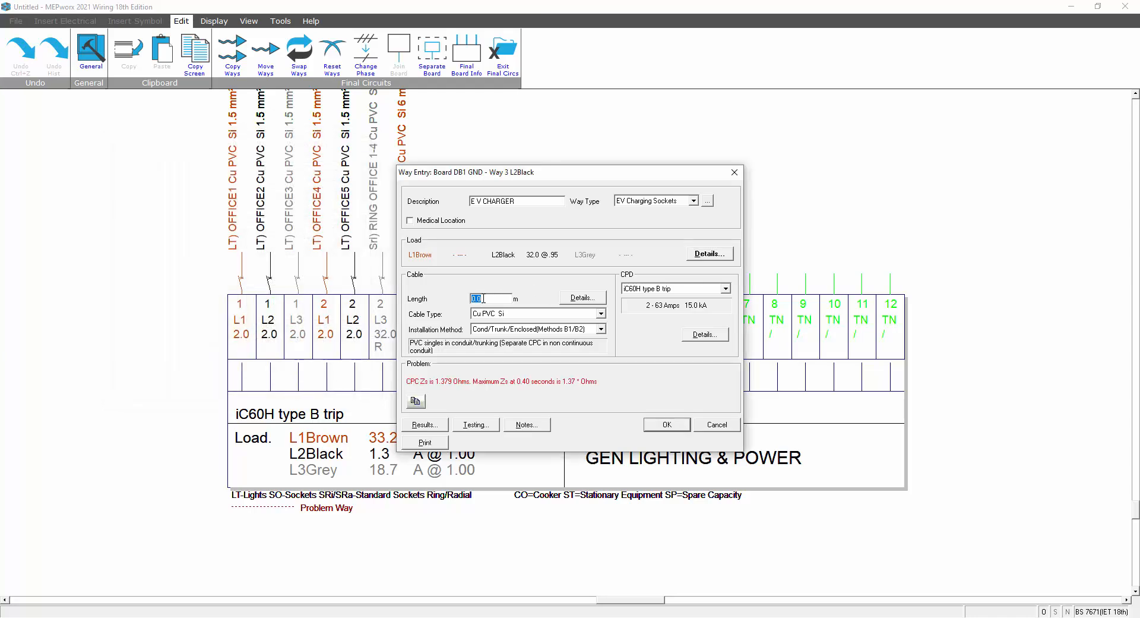
text(60)
click(415, 424)
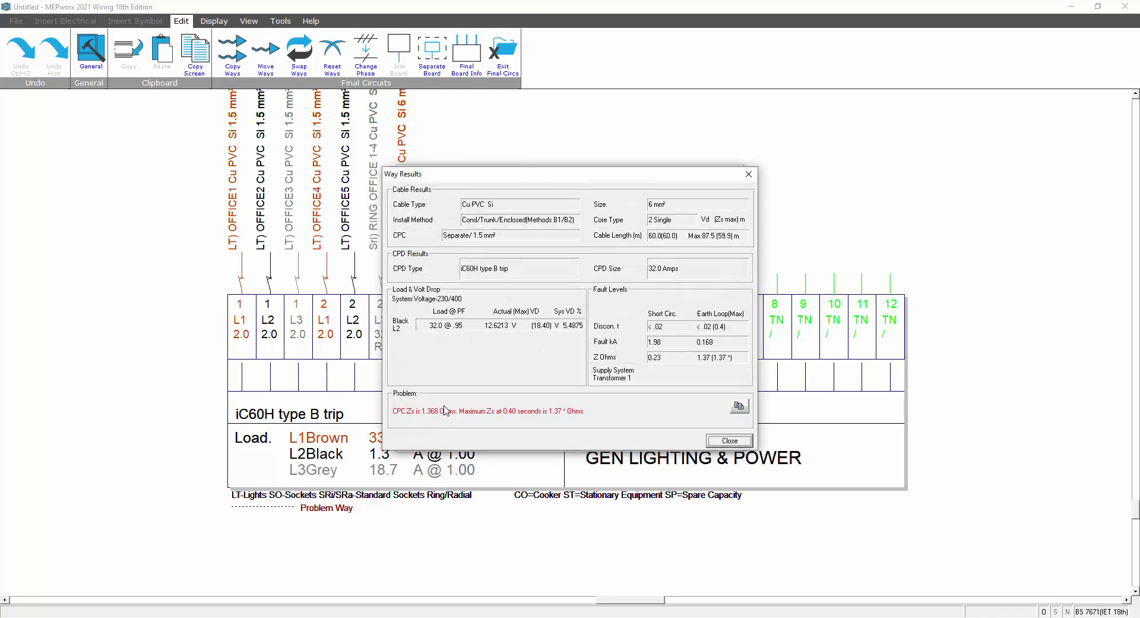
click(730, 442)
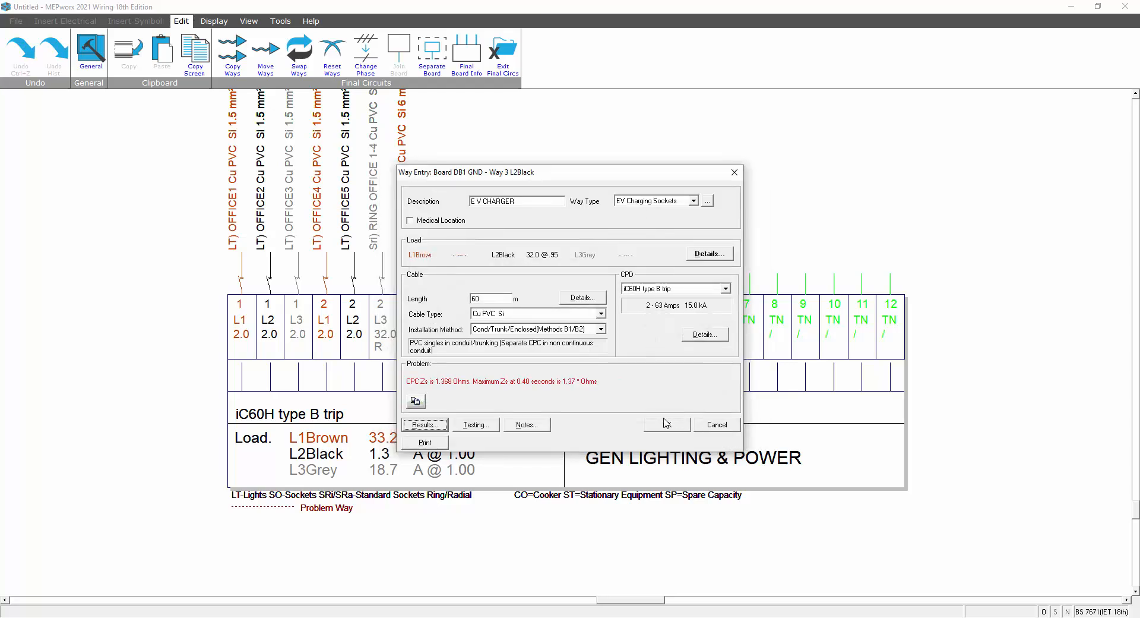
click(662, 425)
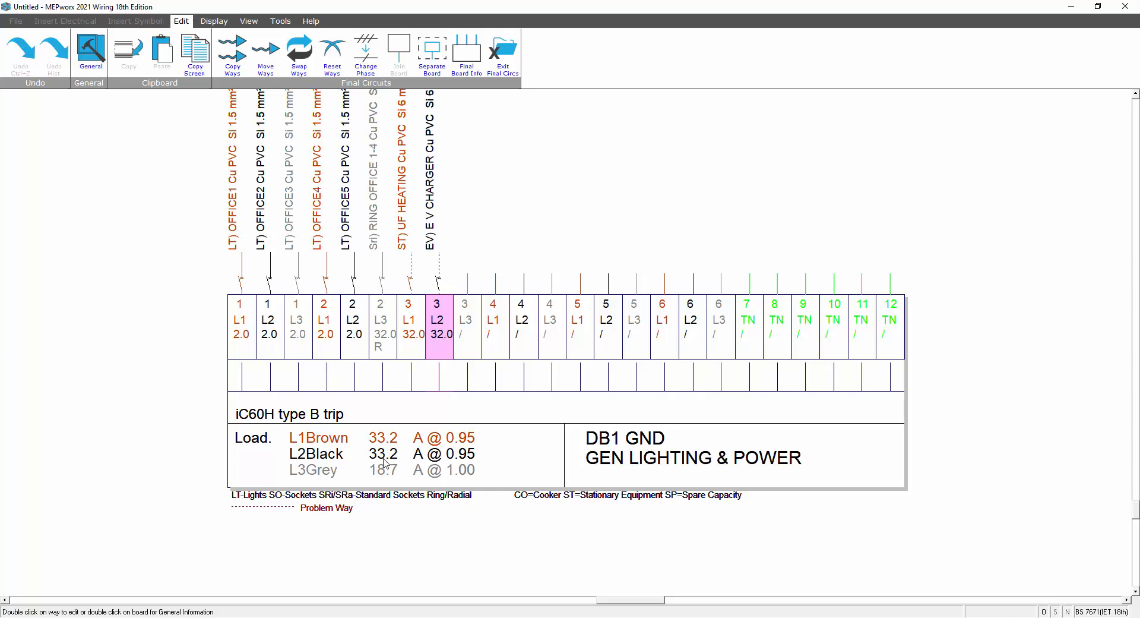
Move the OFFICE2 lighting circuit from way 1 L2 to the empty way 3 L3
click(266, 59)
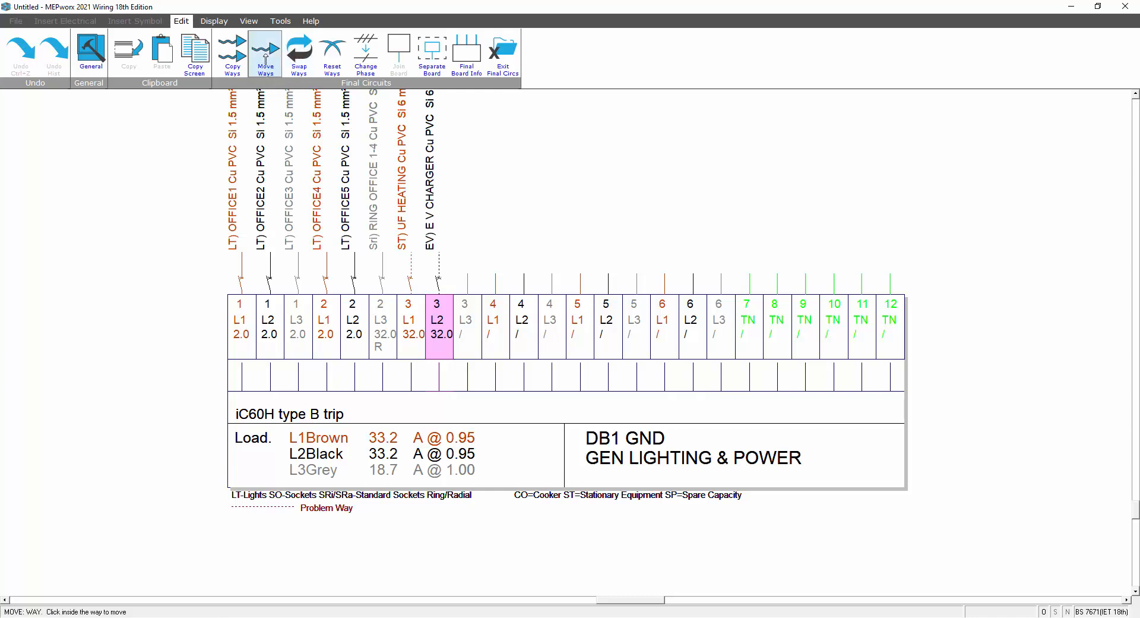
click(270, 308)
click(467, 314)
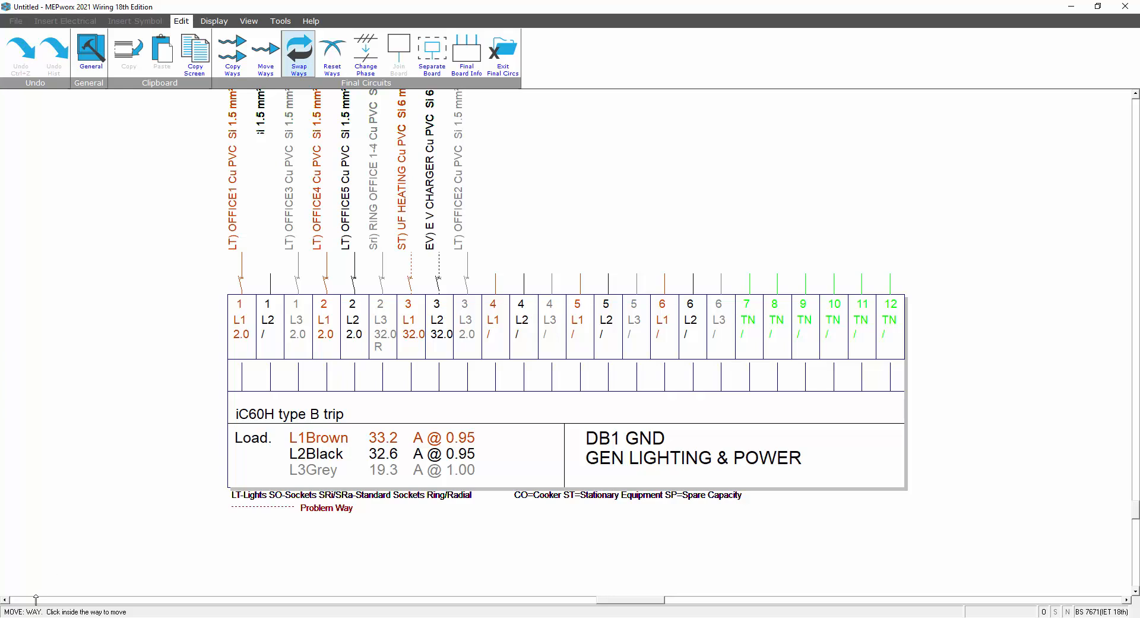
right_click(191, 364)
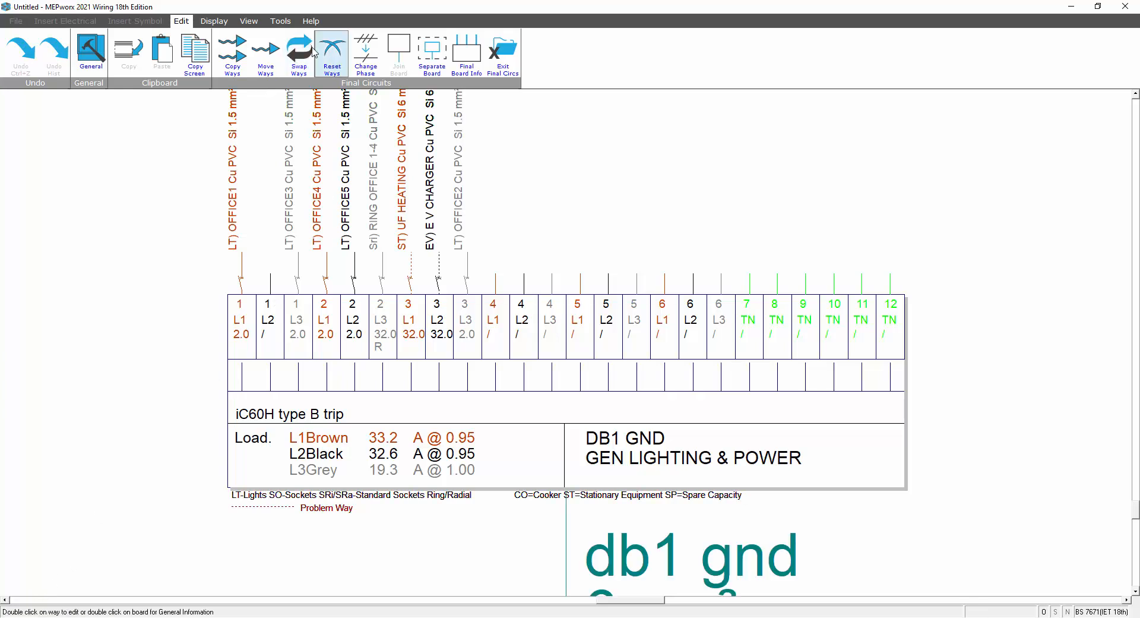
Swap the OFFICE3 and OFFICE4 circuits on ways 1 L3 and 2 L1, and swap them back
click(292, 55)
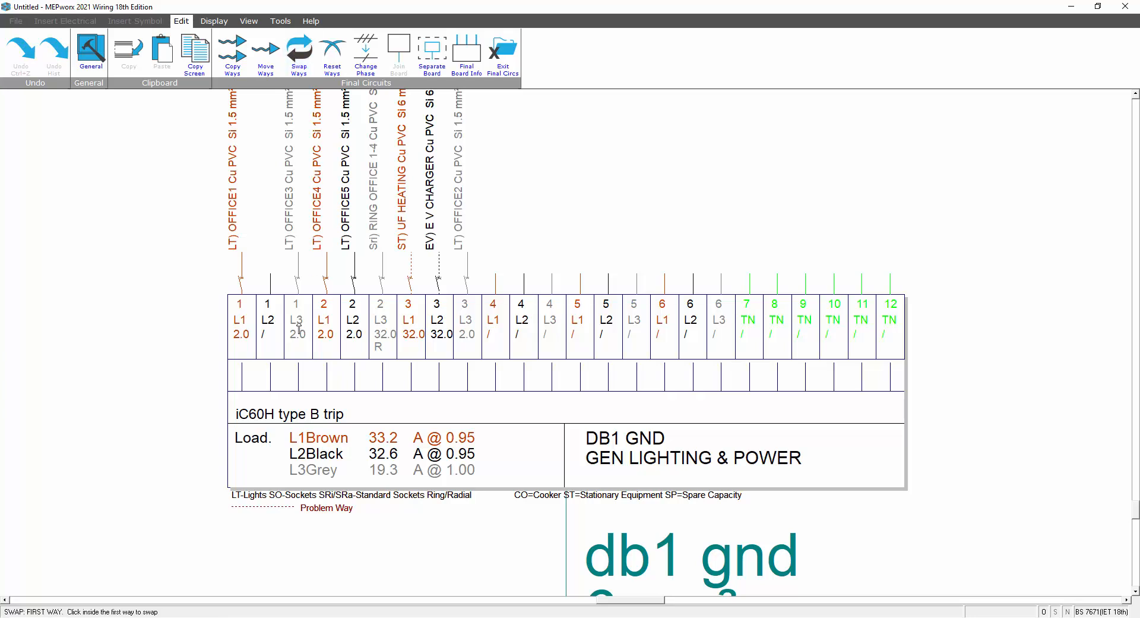
click(299, 328)
click(325, 324)
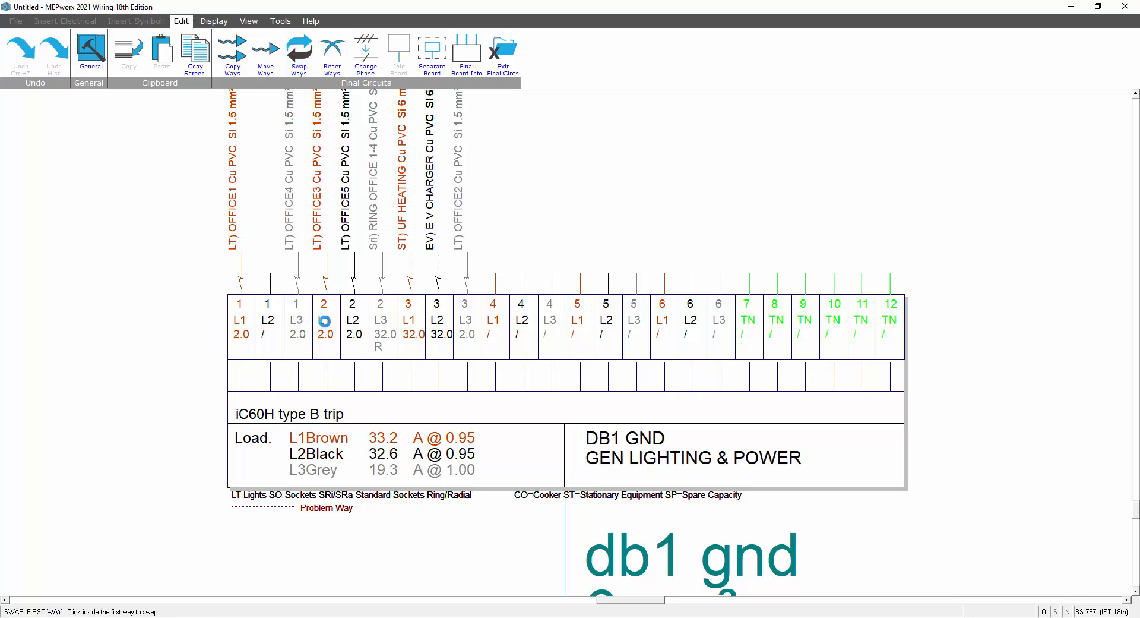
click(306, 327)
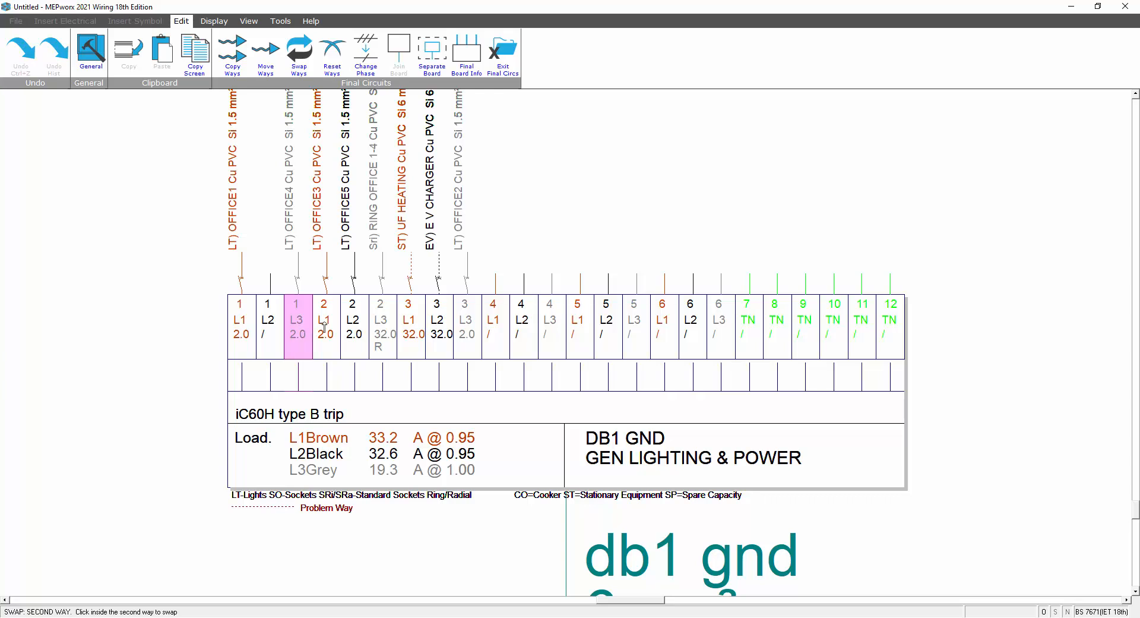
click(325, 326)
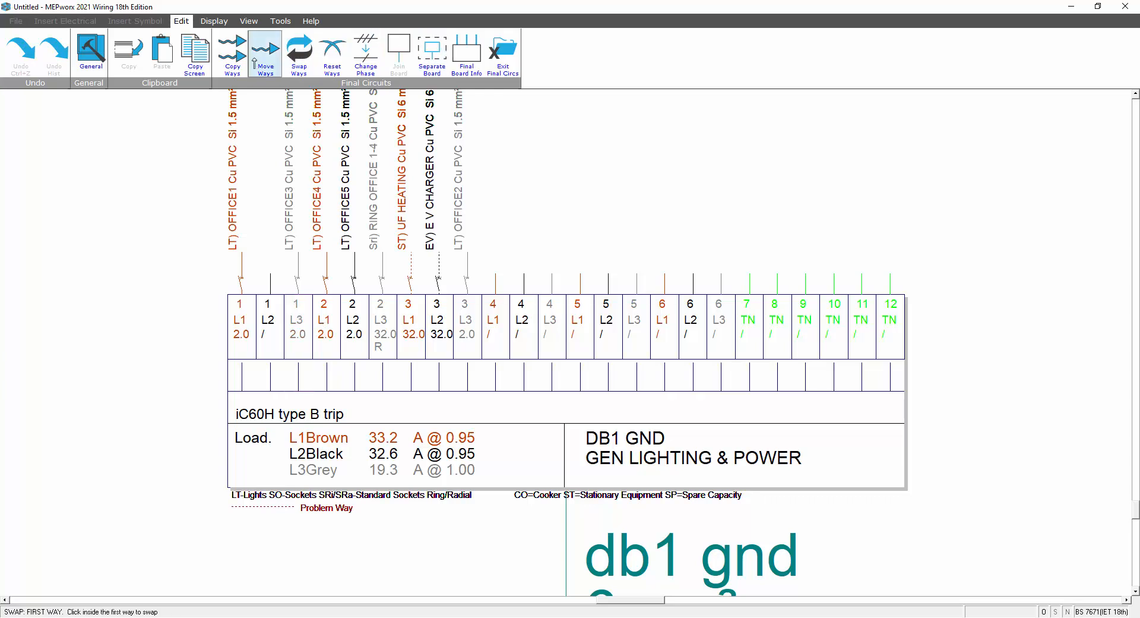
Move the OFFICE2 lighting circuit from way 3 L3 back to way 1 L2
click(265, 53)
click(468, 314)
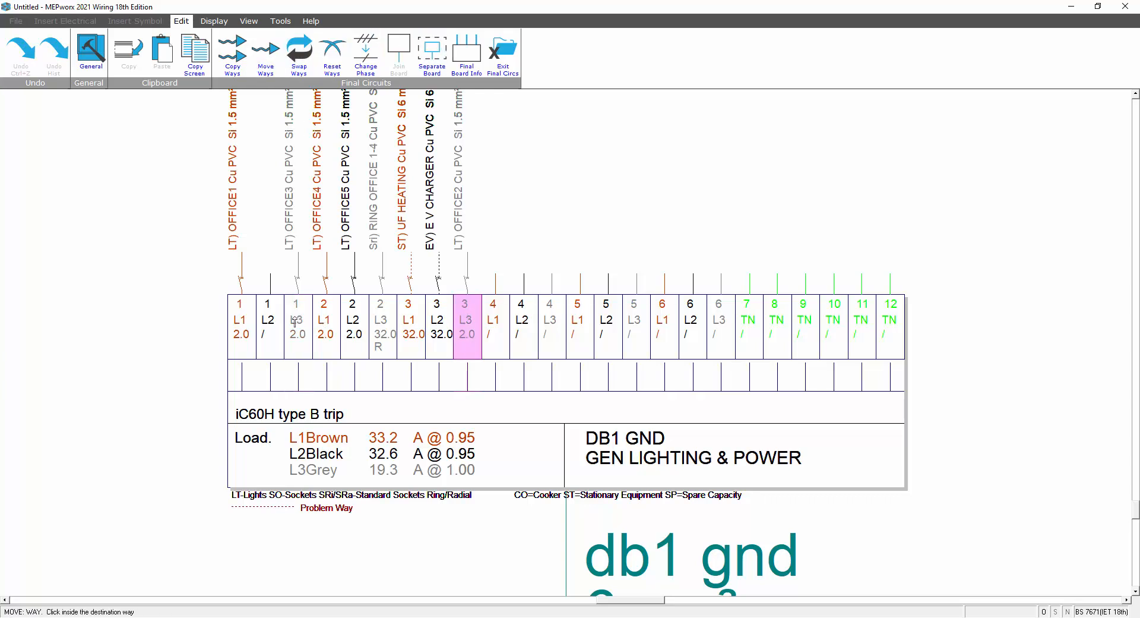
click(268, 317)
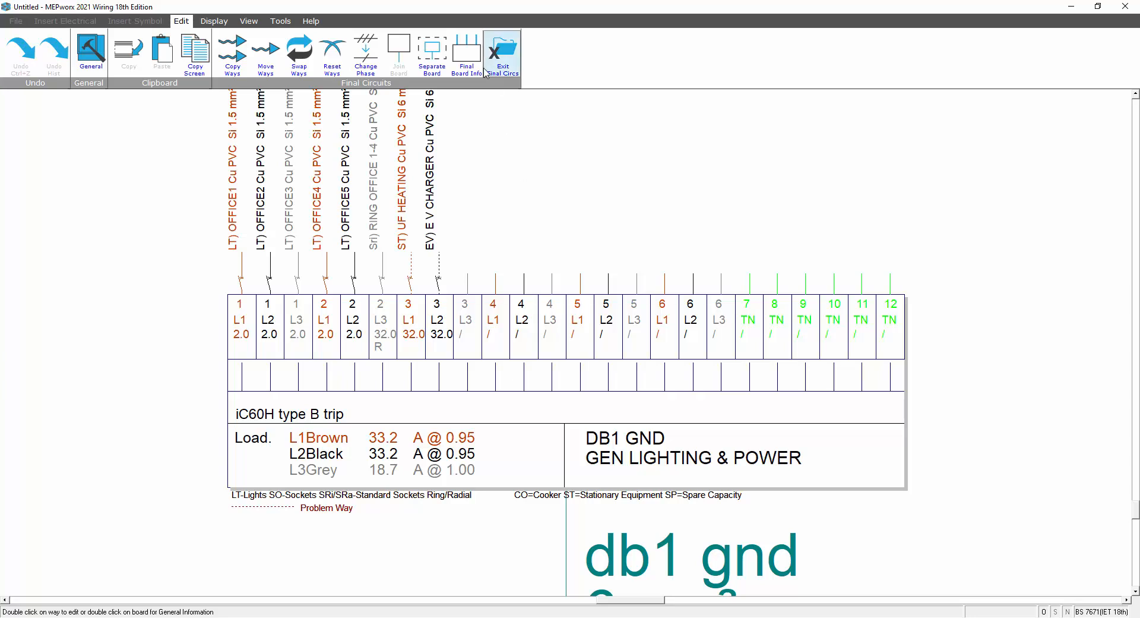
Leave the final circuits of DB1 GND, accept its load entry and calculate the whole system
click(502, 61)
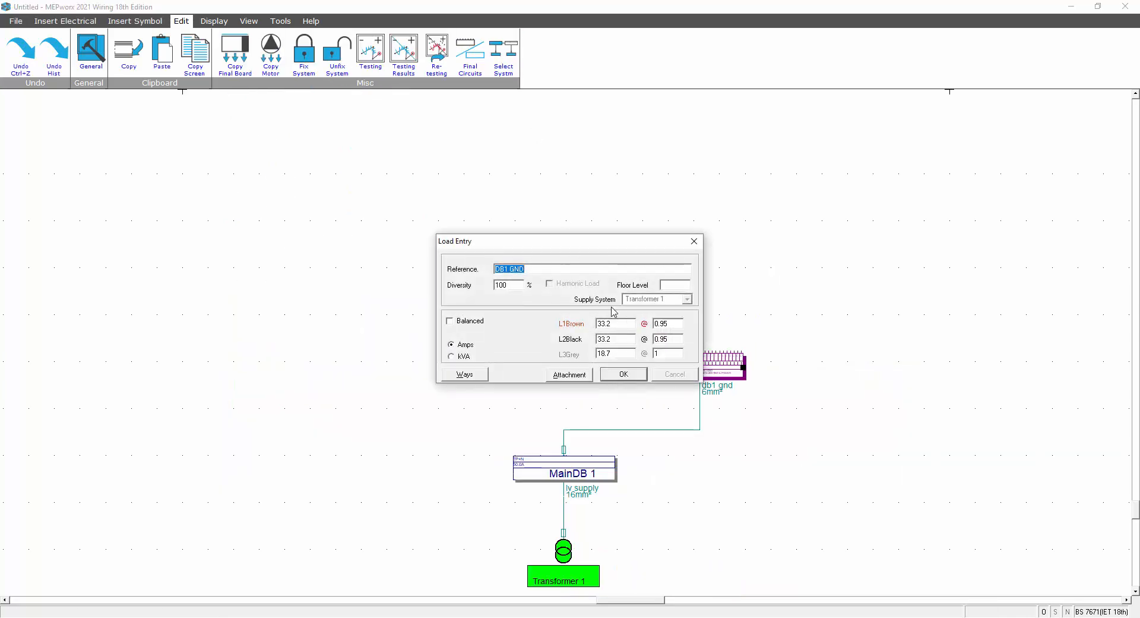
click(625, 374)
click(213, 21)
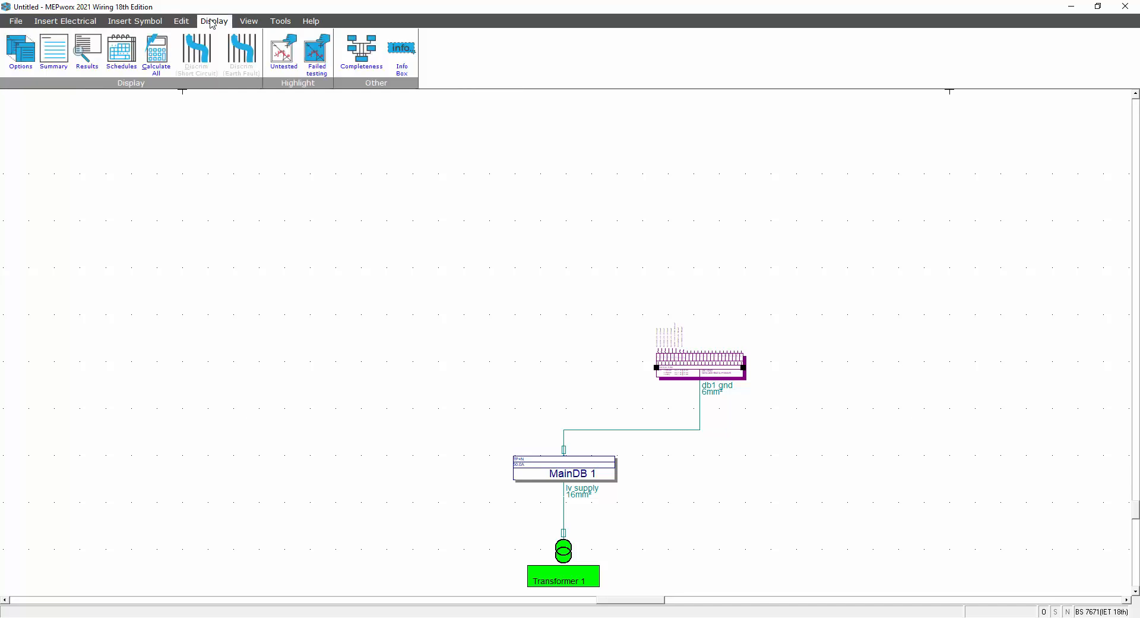
click(156, 53)
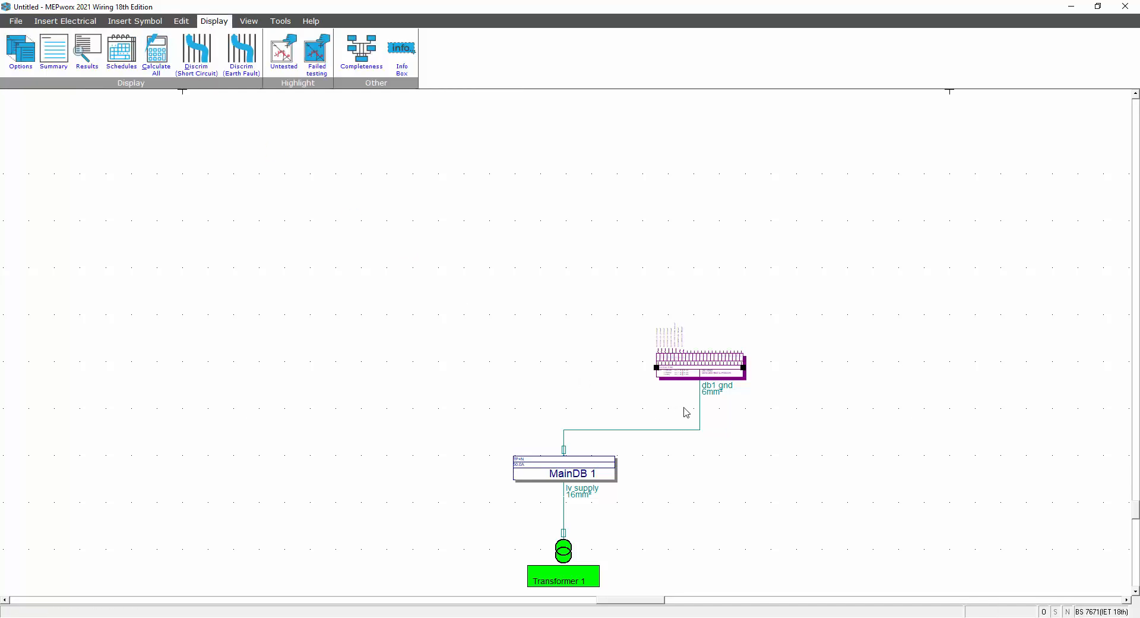
Reopen the ways of board DB1 GND to review its circuits, and return to the system diagram
click(760, 434)
double_click(719, 383)
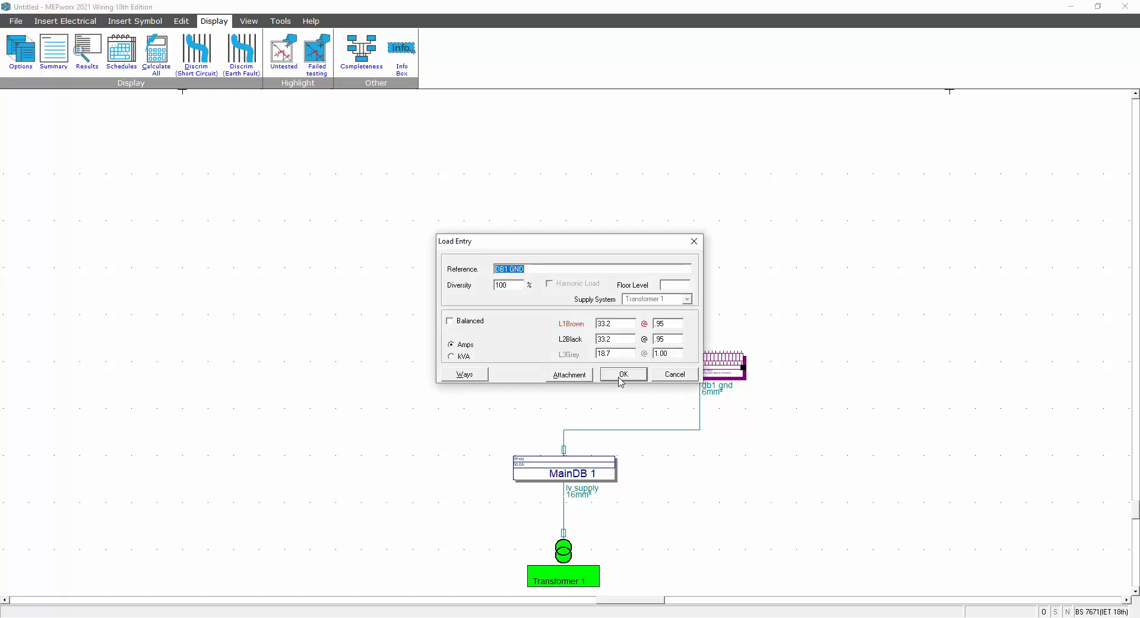
click(460, 375)
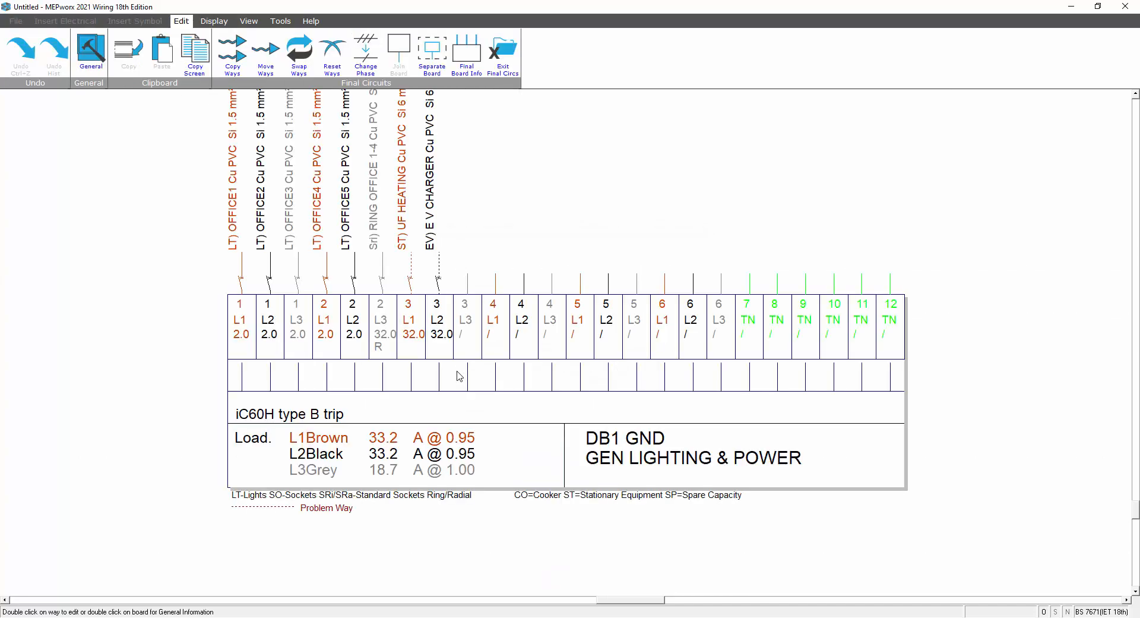
click(503, 55)
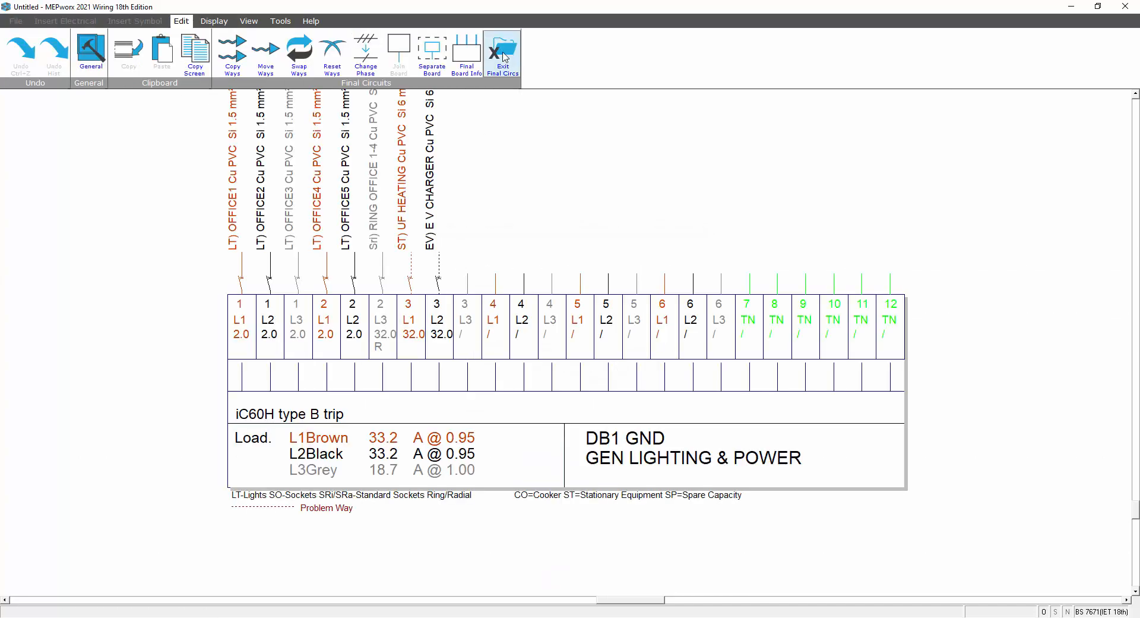
click(626, 375)
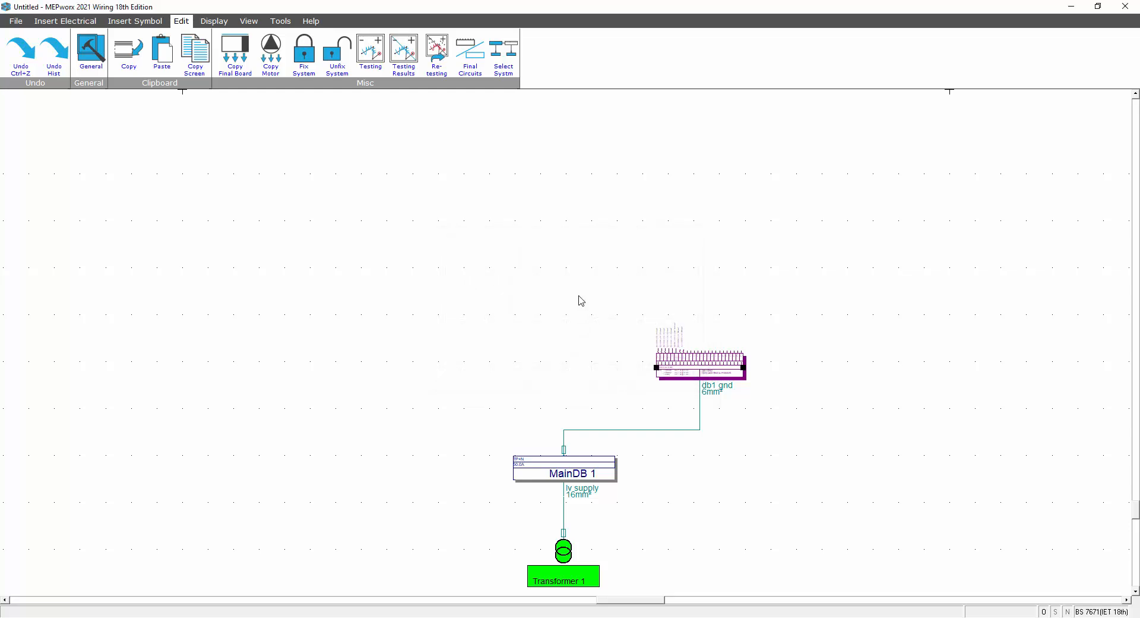